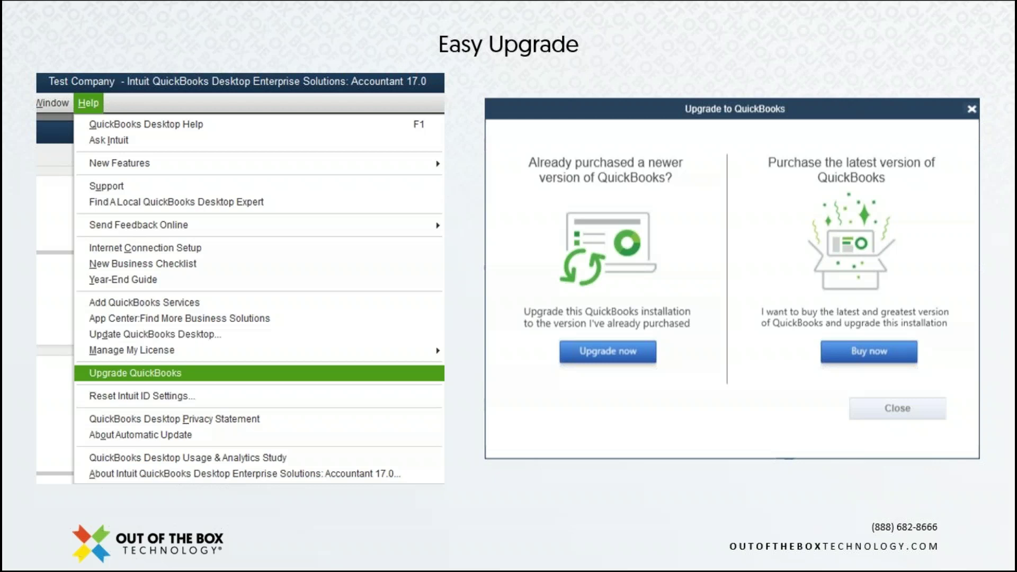
{"action": "key", "text": "Right"}
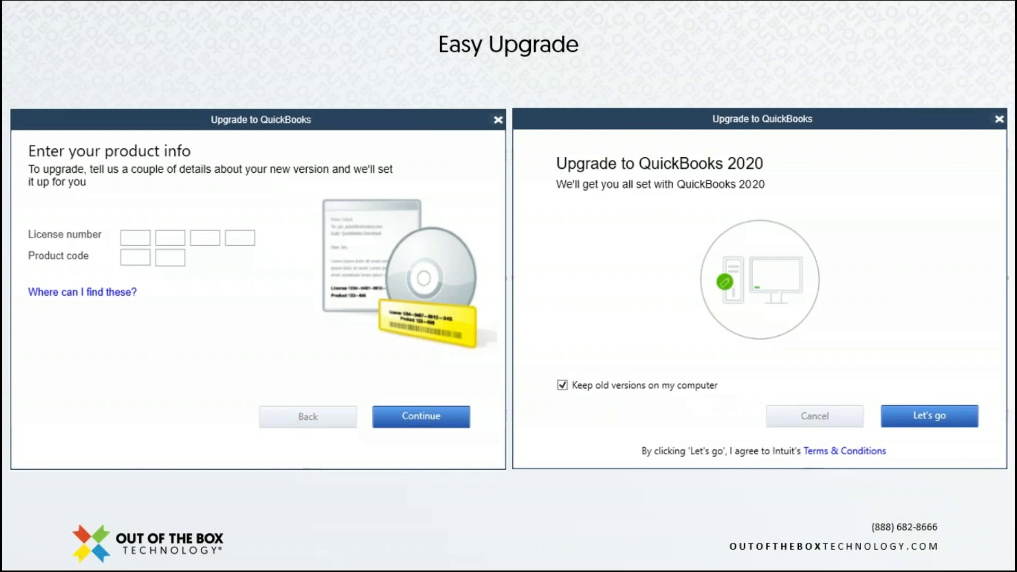
{"action": "key", "text": "Right"}
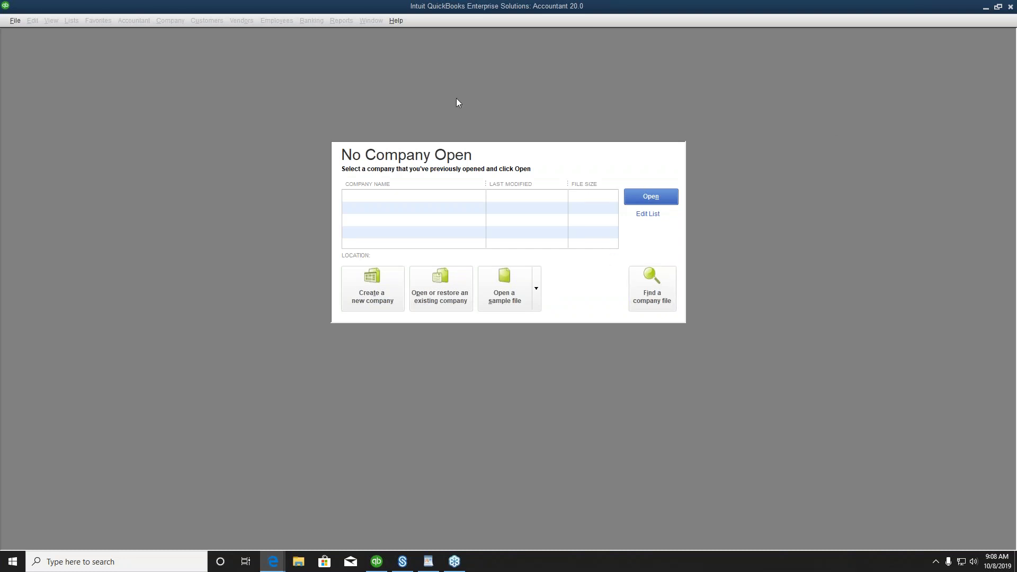
Find and open the most recently modified Demo 2020 QBES company file, entering the Admin password, and close the Accountant Center
{"action": "left_click", "coordinate": [652, 292]}
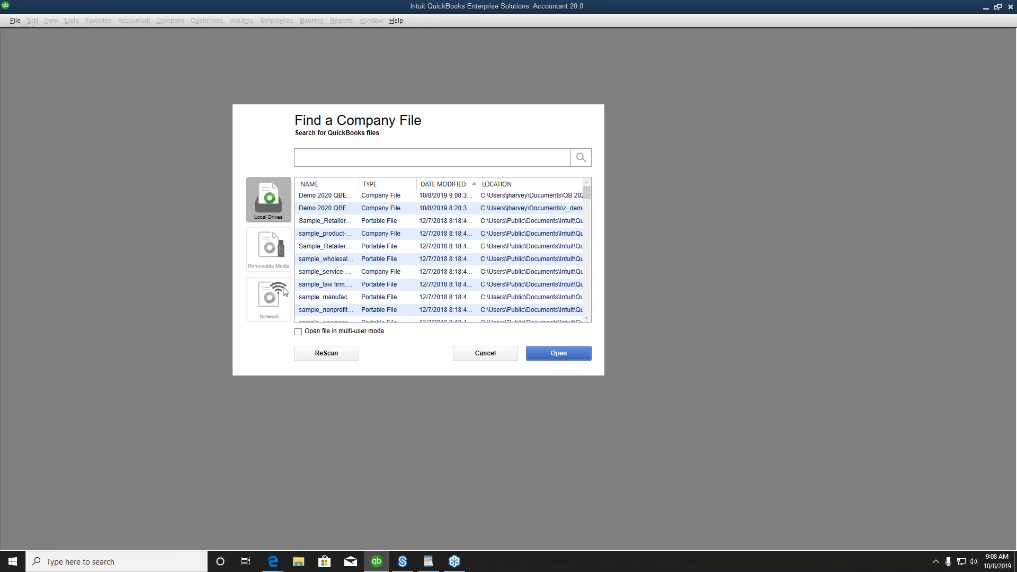
{"action": "left_click", "coordinate": [344, 196]}
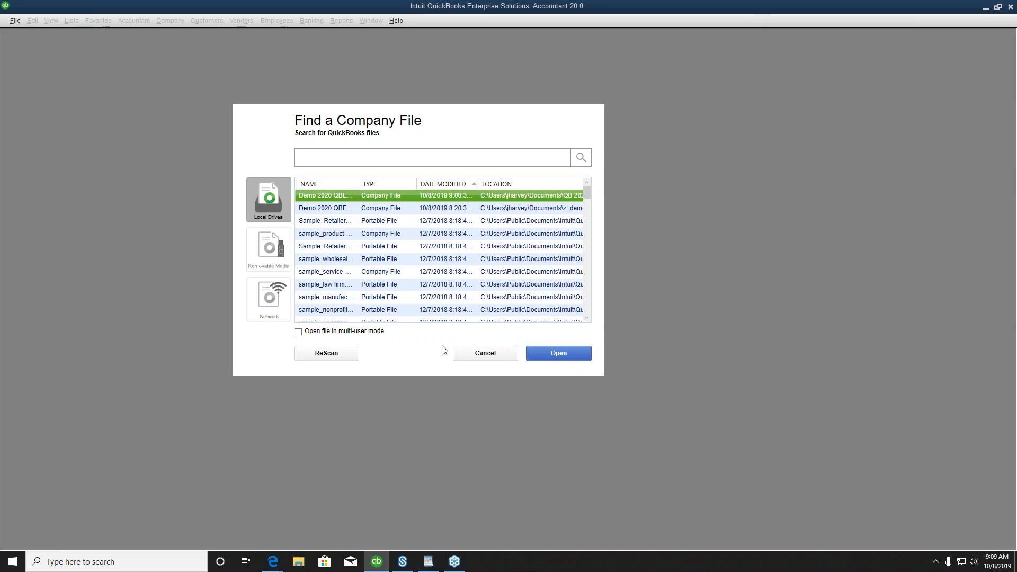
{"action": "left_click", "coordinate": [560, 356]}
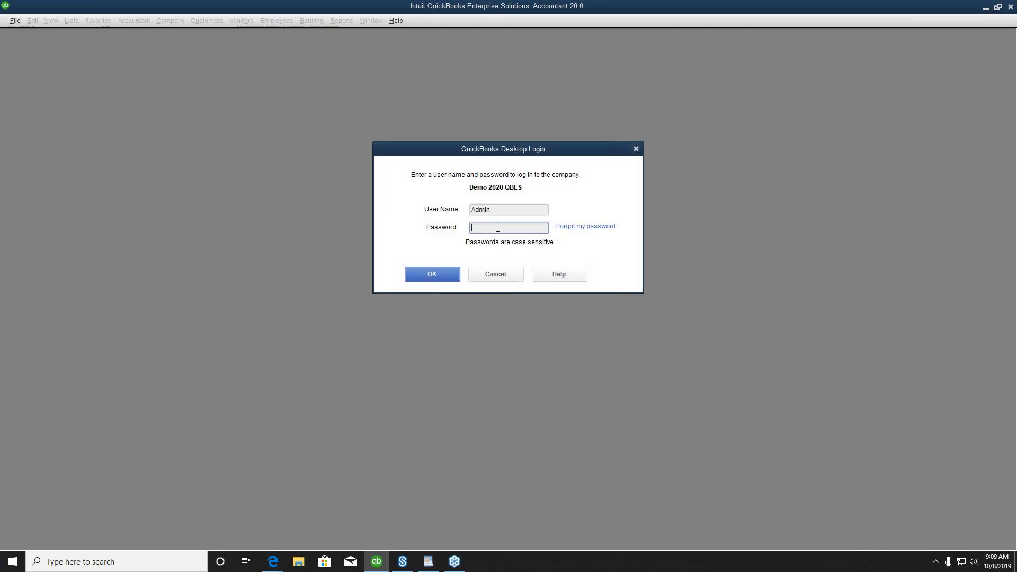
{"action": "type", "text": "•••••••"}
{"action": "key", "text": "Return"}
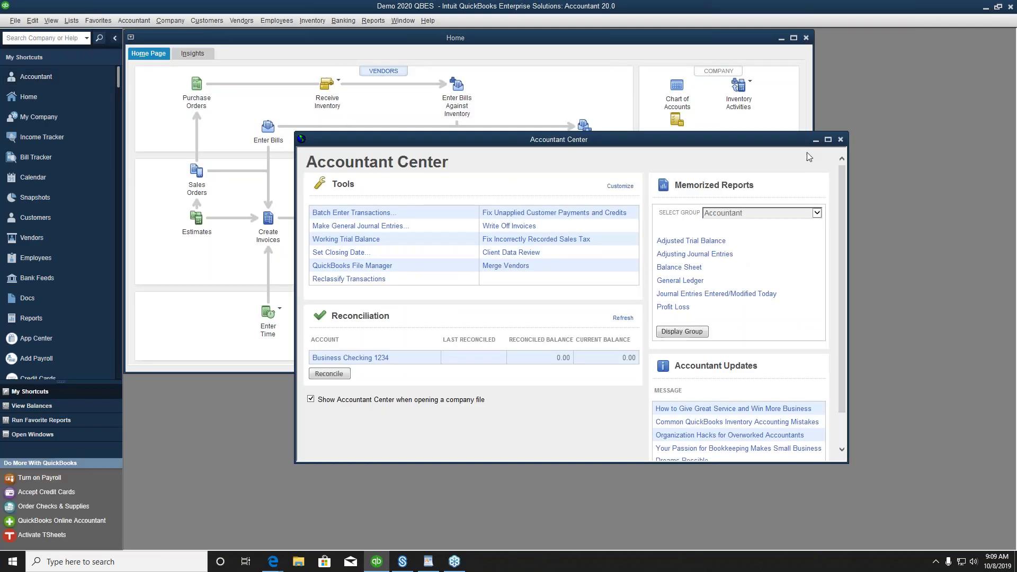
{"action": "left_click", "coordinate": [838, 140]}
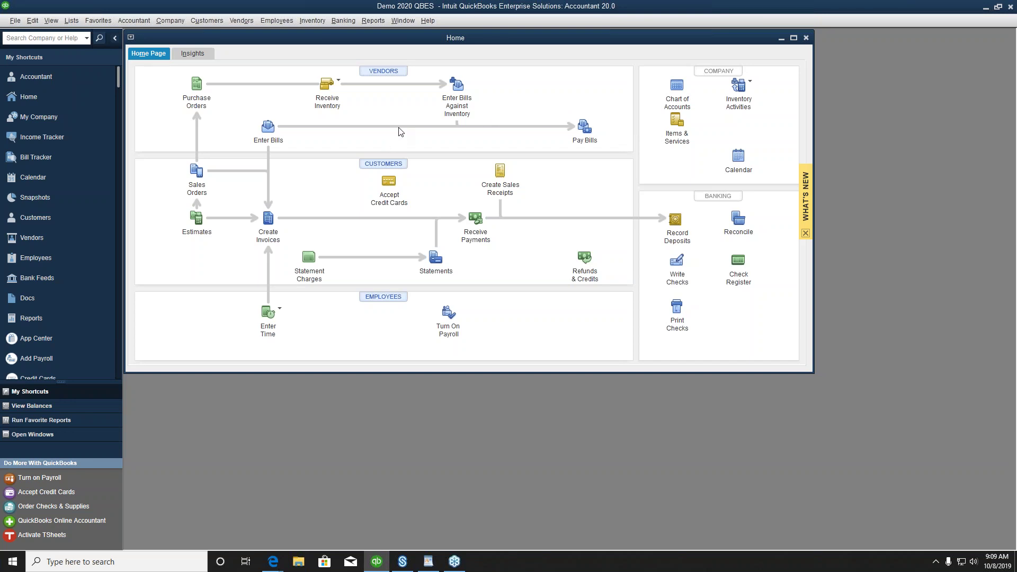
Check the Email Later option on a blank invoice, close it, and open the Send Forms email queue
{"action": "key", "text": "ctrl+i"}
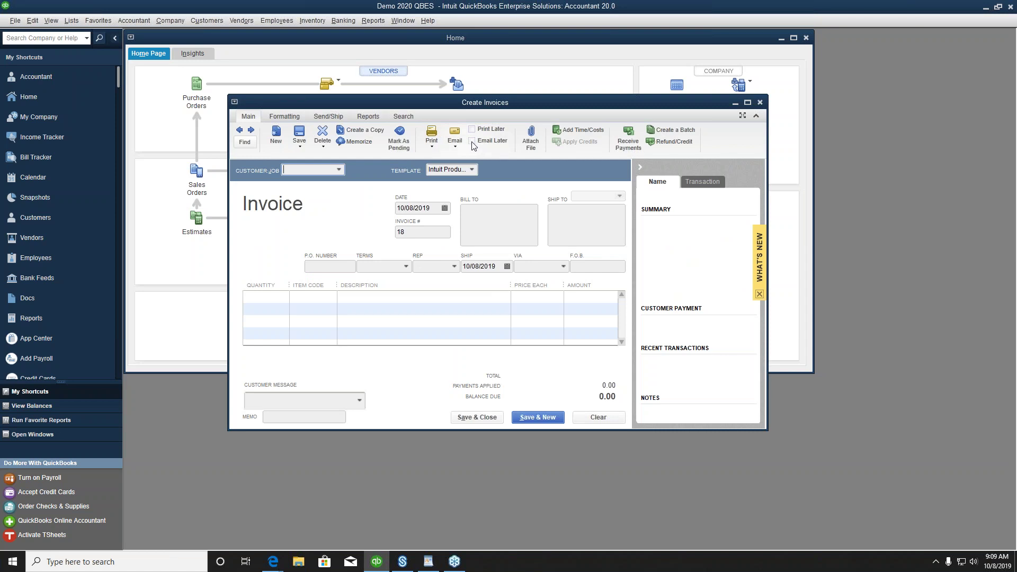
{"action": "left_click", "coordinate": [760, 103]}
{"action": "left_click", "coordinate": [16, 20]}
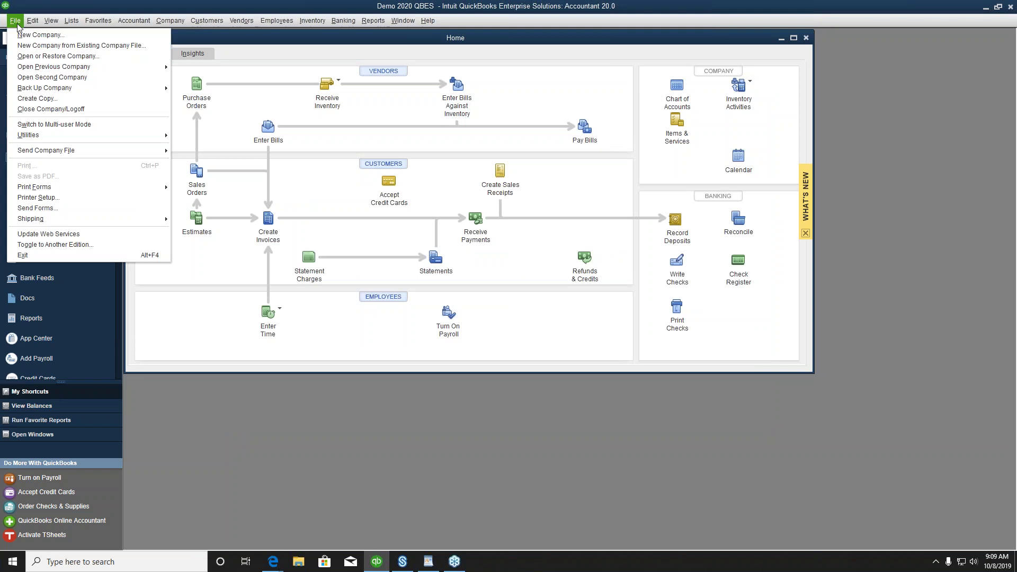
{"action": "left_click", "coordinate": [51, 208]}
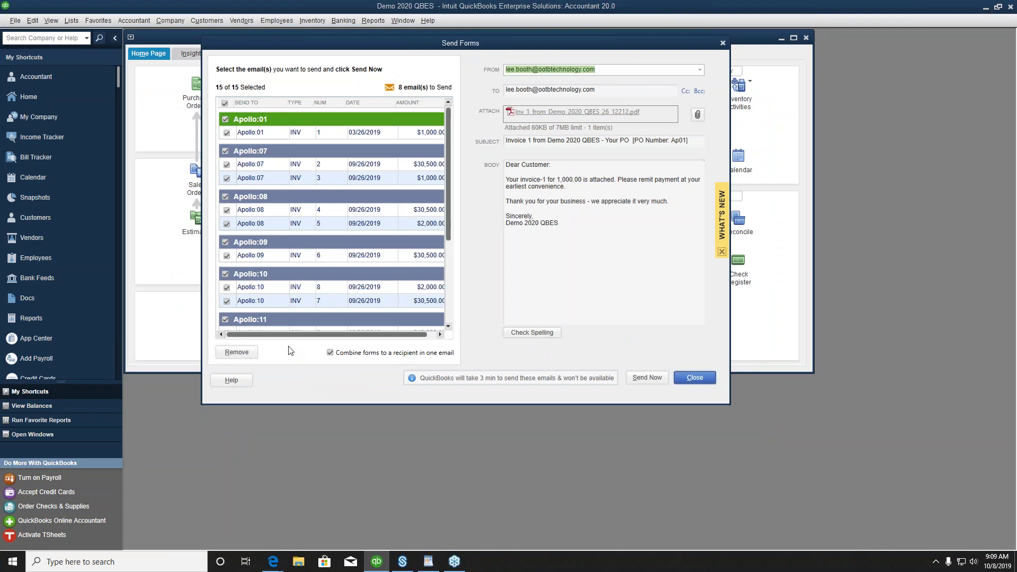
Compare the email queue with combining forms to a recipient in one email off and on, and review the grouped list
{"action": "left_click", "coordinate": [330, 355]}
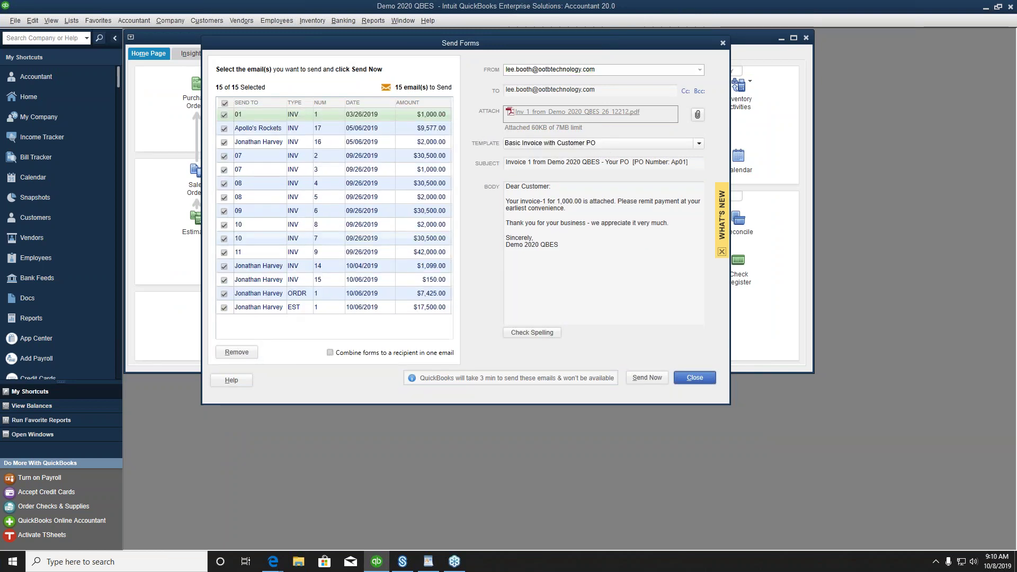
{"action": "left_click", "coordinate": [330, 354]}
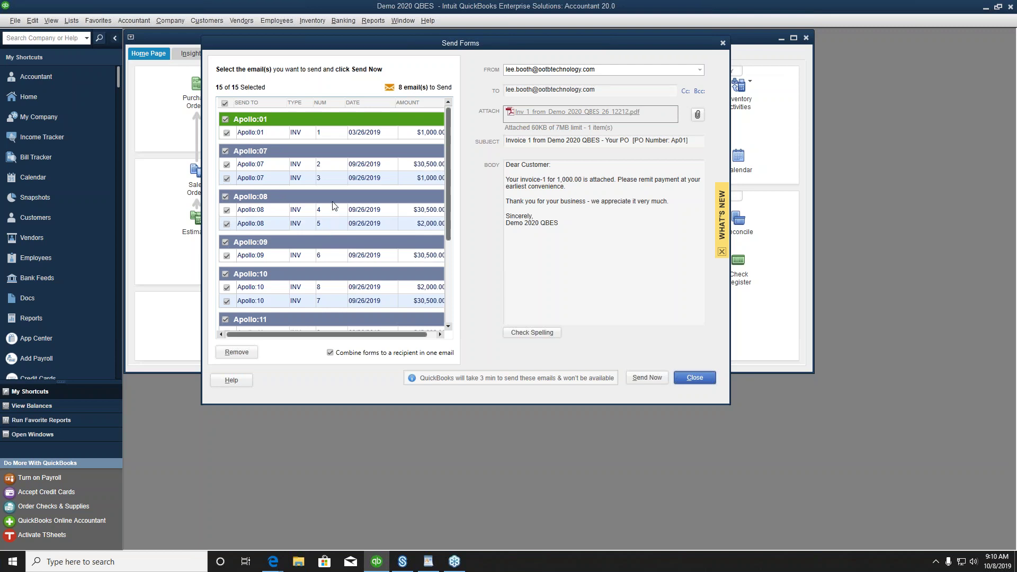
{"action": "left_click_drag", "start_coordinate": [448, 150], "coordinate": [457, 245]}
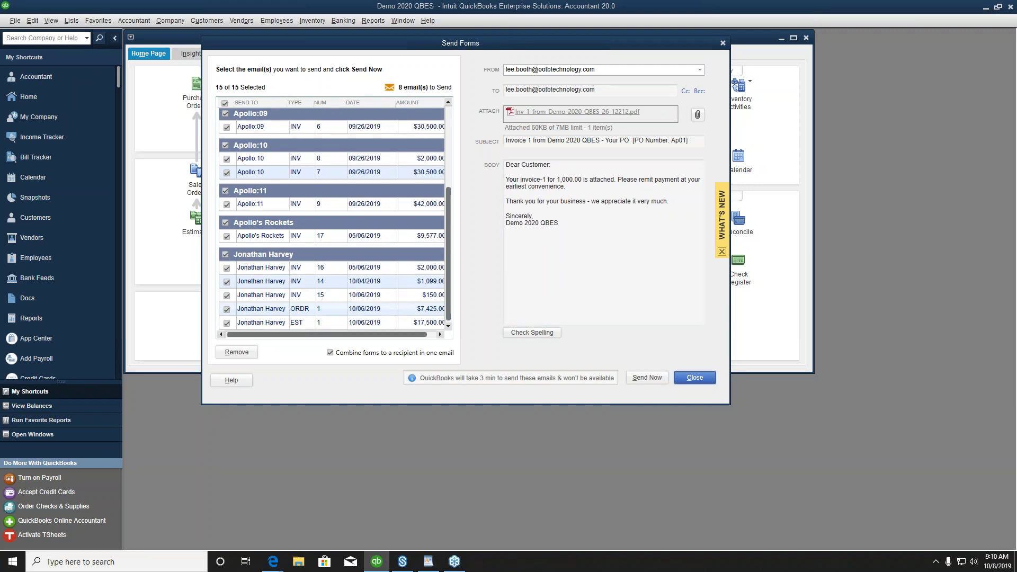
Exclude the sales order and the estimate from the email batch and close Send Forms without sending
{"action": "left_click", "coordinate": [226, 309]}
{"action": "left_click", "coordinate": [226, 322]}
{"action": "left_click", "coordinate": [697, 383]}
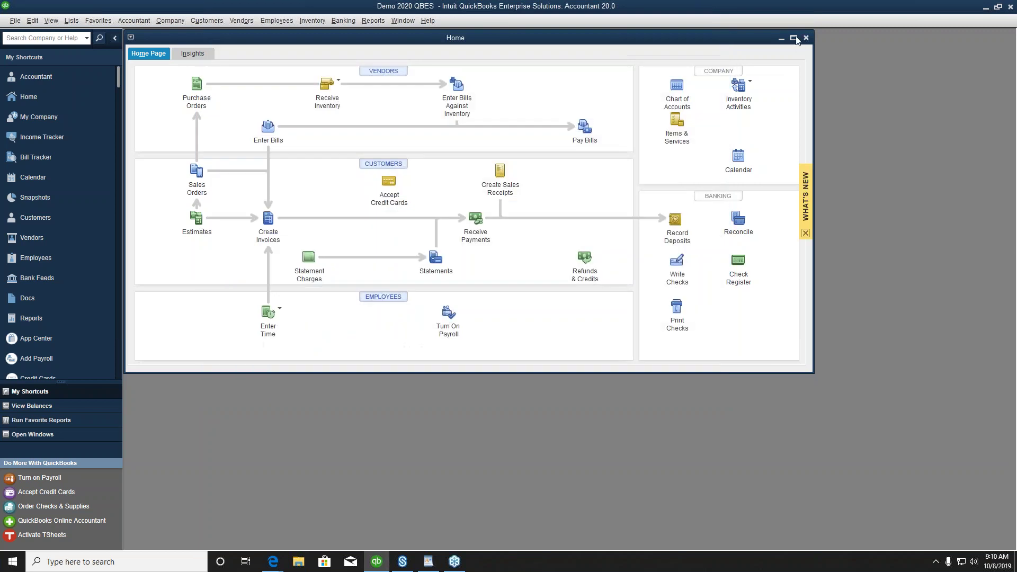
Maximize the Home window and open the company-level Send Forms preferences
{"action": "left_click", "coordinate": [794, 38]}
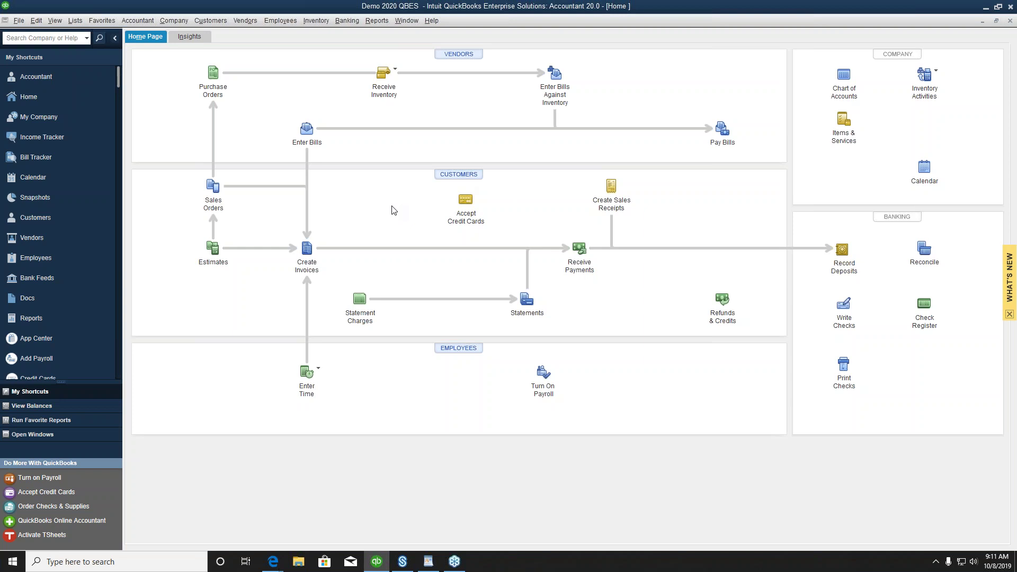
{"action": "left_click", "coordinate": [36, 20]}
{"action": "left_click", "coordinate": [46, 170]}
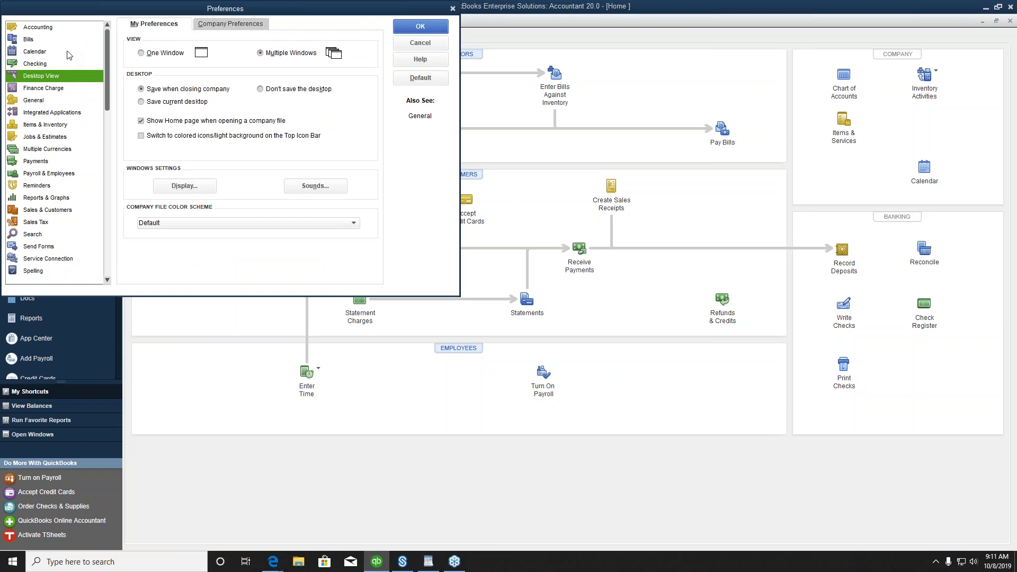
{"action": "left_click", "coordinate": [39, 249]}
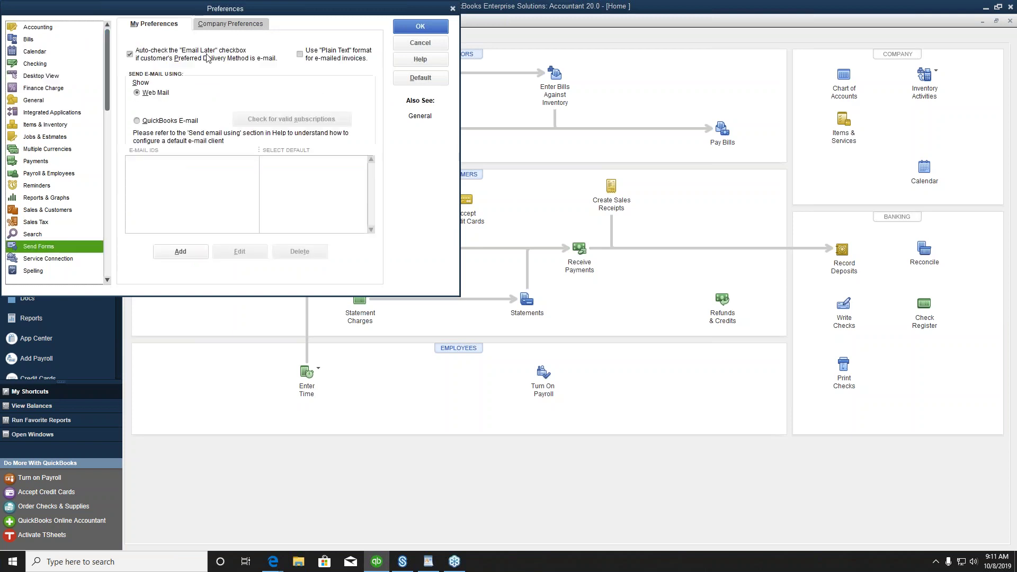
{"action": "left_click", "coordinate": [231, 23]}
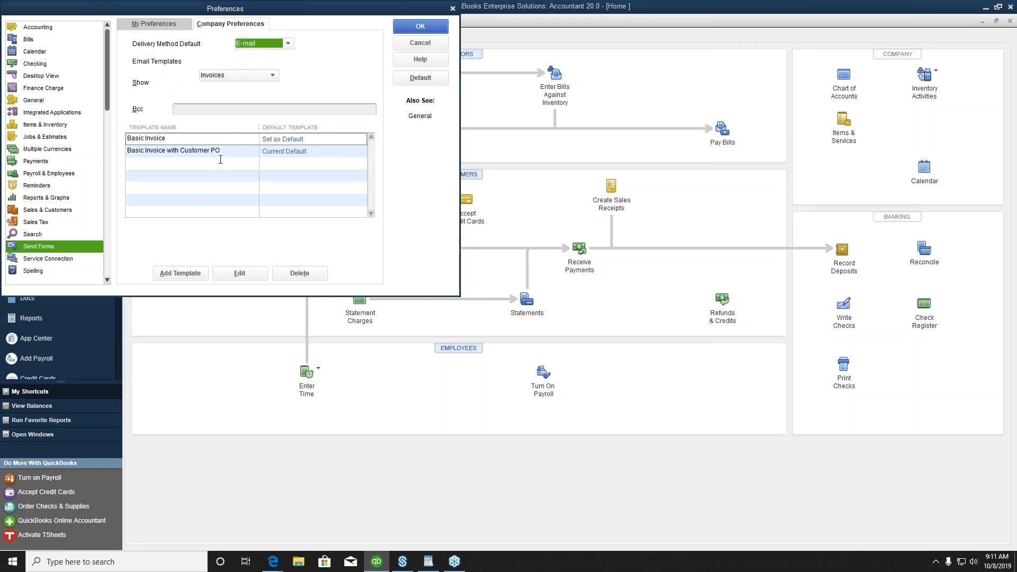
Try adding an invoice email template with the Customer-PO-No. field in its subject, discarding the template and leaving the preferences
{"action": "left_click", "coordinate": [182, 274]}
{"action": "left_click_drag", "start_coordinate": [606, 93], "coordinate": [318, 75]}
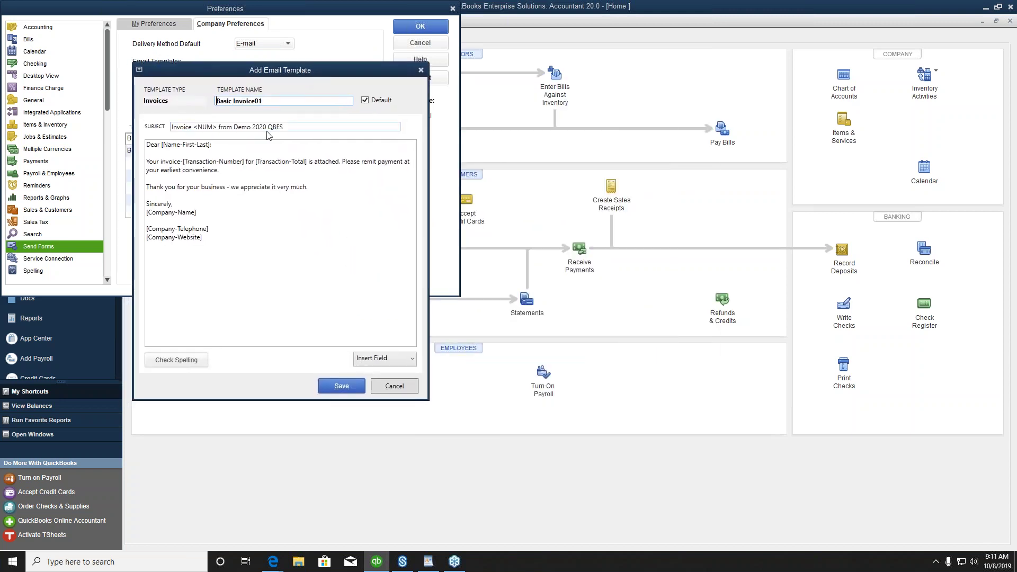
{"action": "left_click", "coordinate": [297, 127]}
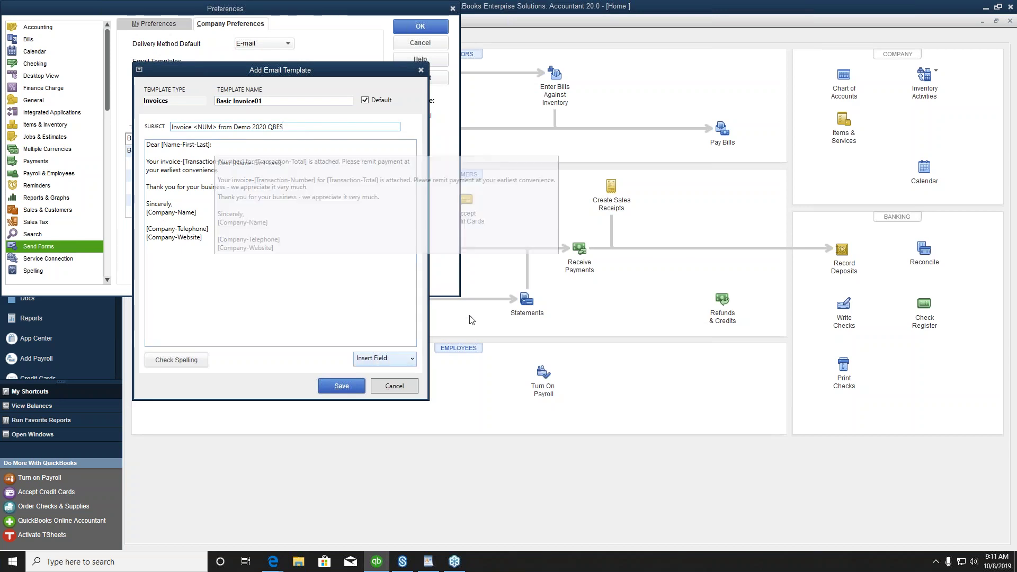
{"action": "left_click", "coordinate": [401, 358]}
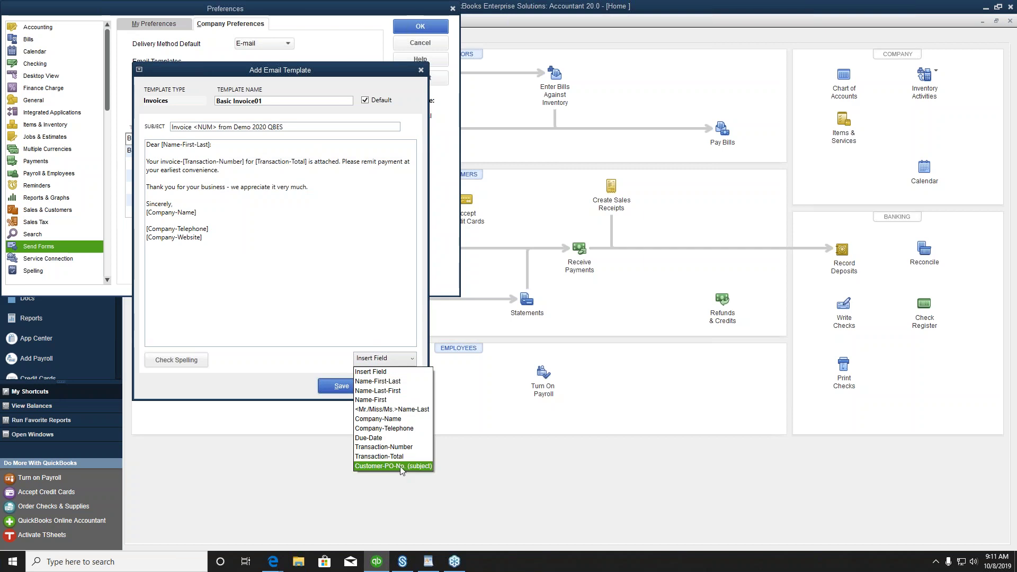
{"action": "left_click", "coordinate": [401, 466]}
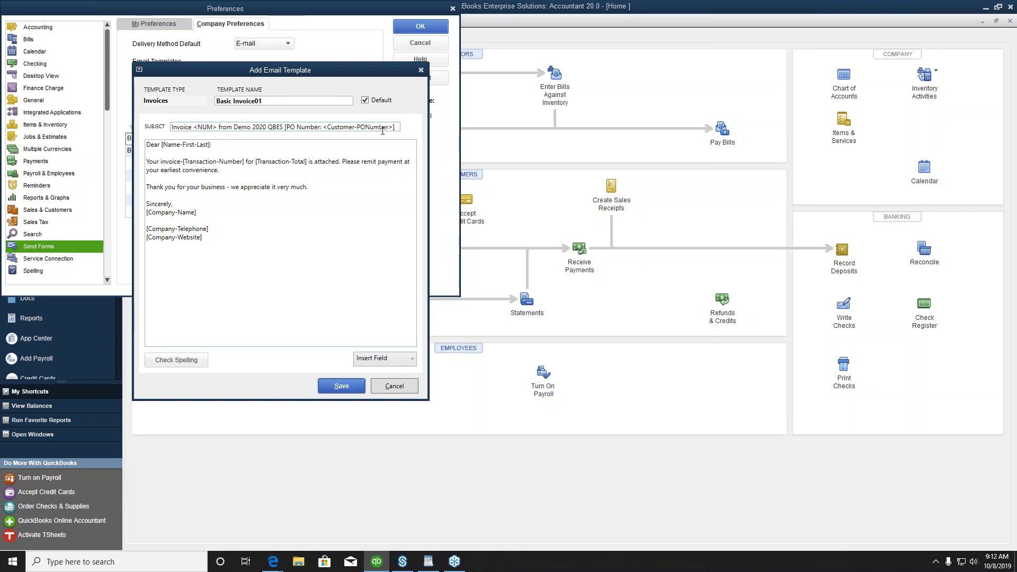
{"action": "left_click", "coordinate": [394, 387]}
{"action": "left_click", "coordinate": [420, 42]}
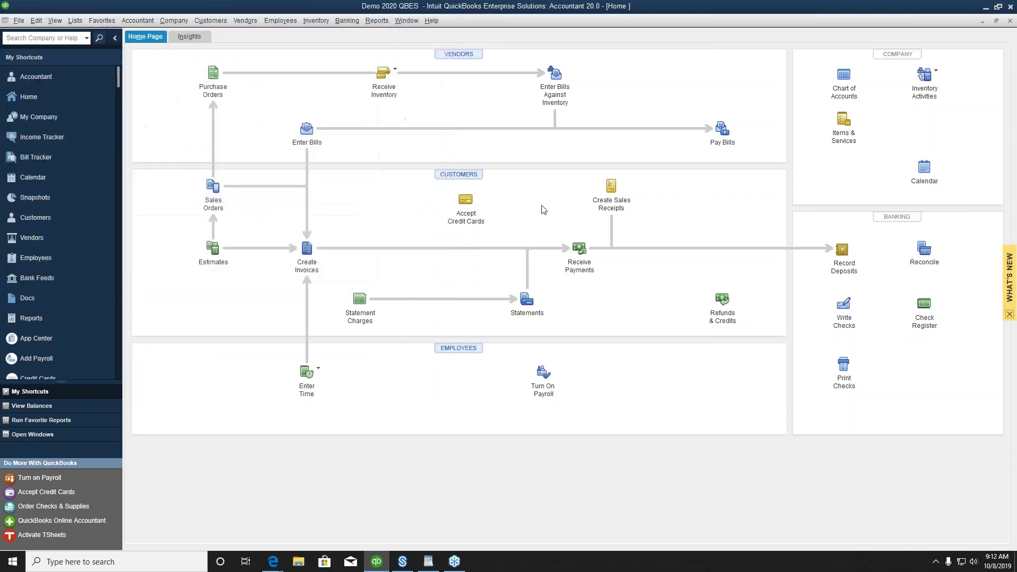
Open a blank invoice to examine its P.O. Number field and close it
{"action": "key", "text": "ctrl+i"}
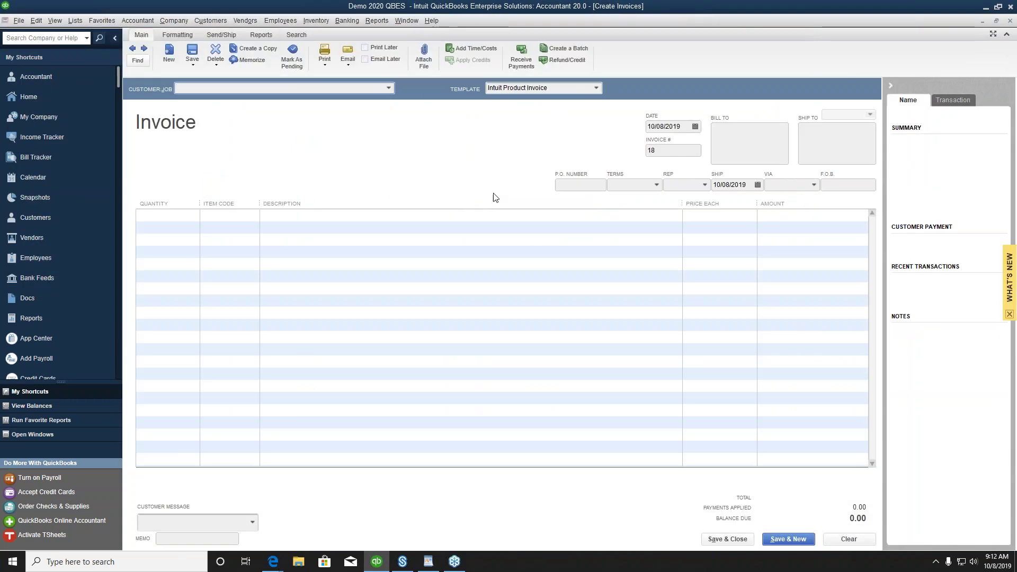
{"action": "left_click", "coordinate": [585, 185]}
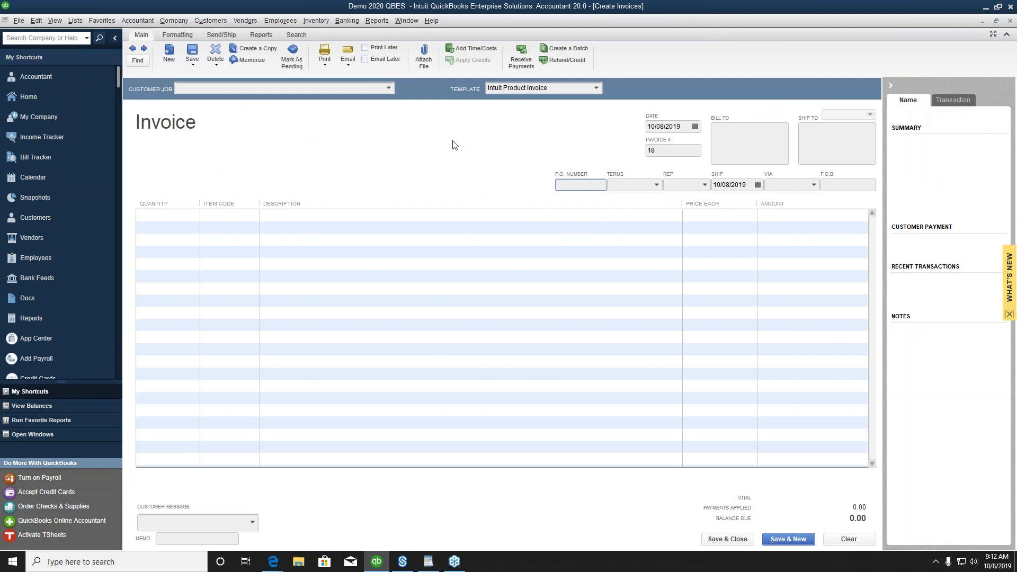
{"action": "left_click", "coordinate": [1010, 21]}
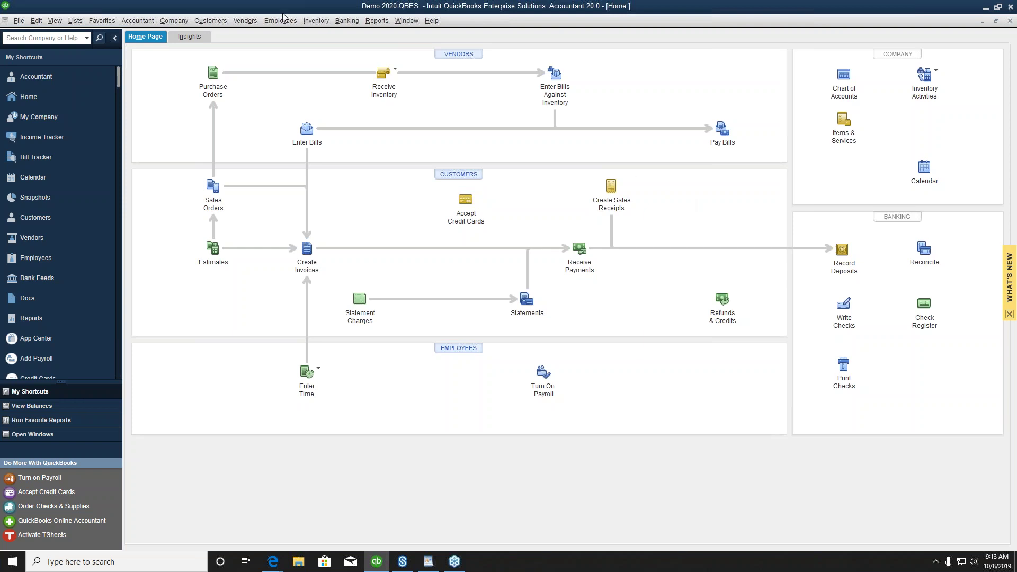
Add a new schedule to the scheduled customer payment reminders
{"action": "left_click", "coordinate": [208, 20]}
{"action": "mouse_move", "coordinate": [260, 161]}
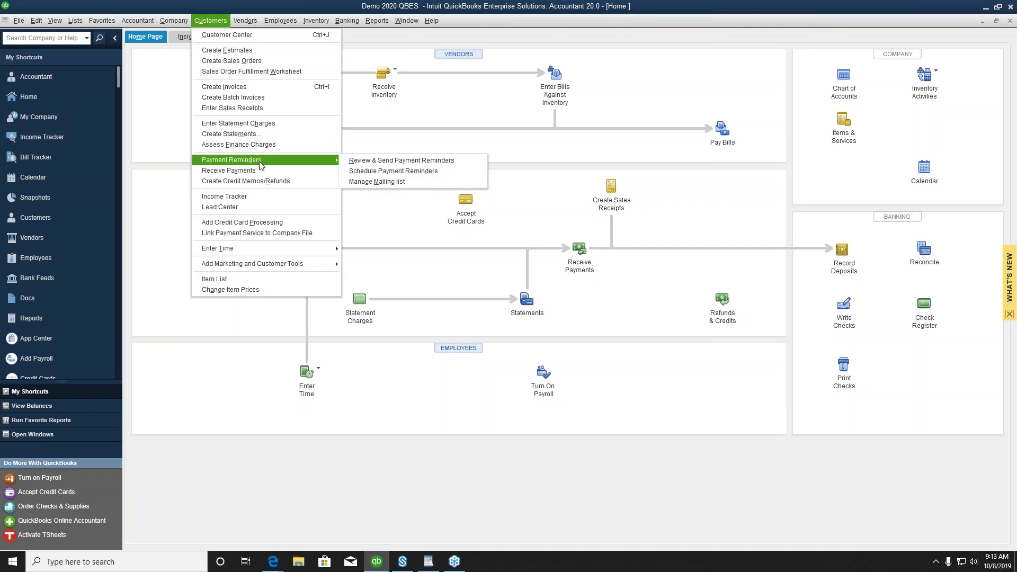
{"action": "left_click", "coordinate": [405, 171]}
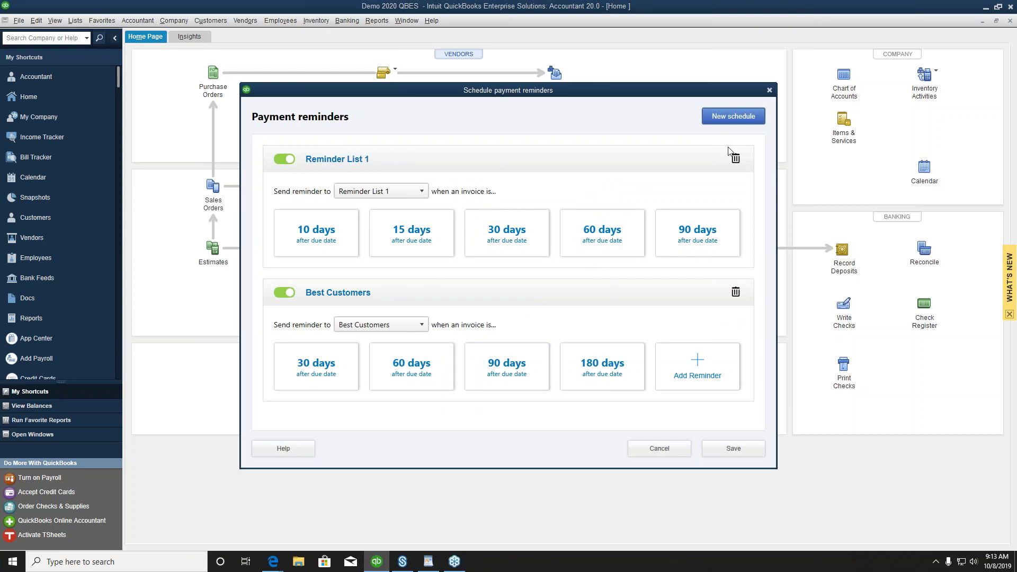
{"action": "left_click", "coordinate": [727, 121]}
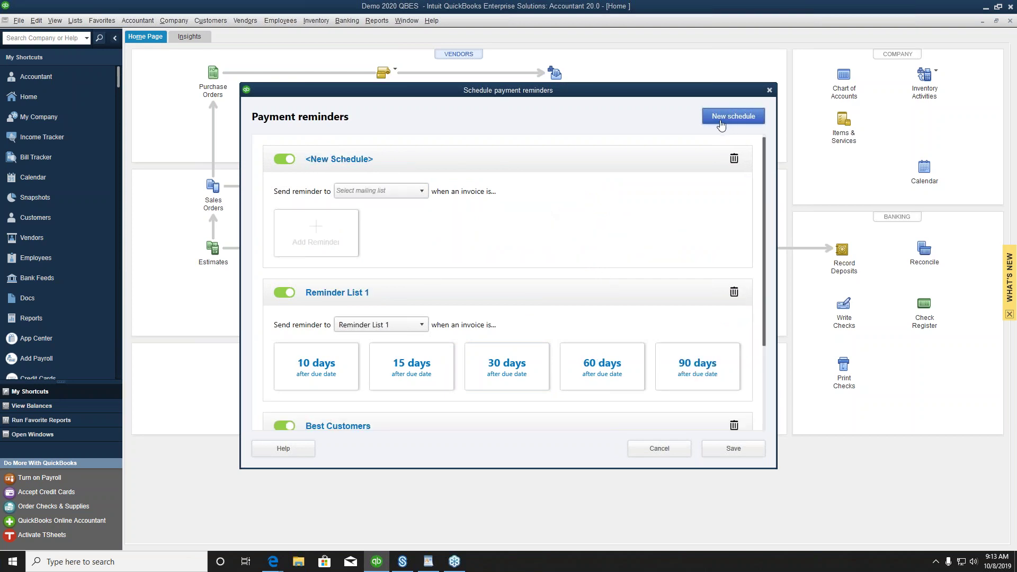
Add a mailing list named "Best Customers Ever!" for the new schedule, leaving its description empty, and proceed to customer selection
{"action": "left_click", "coordinate": [406, 191]}
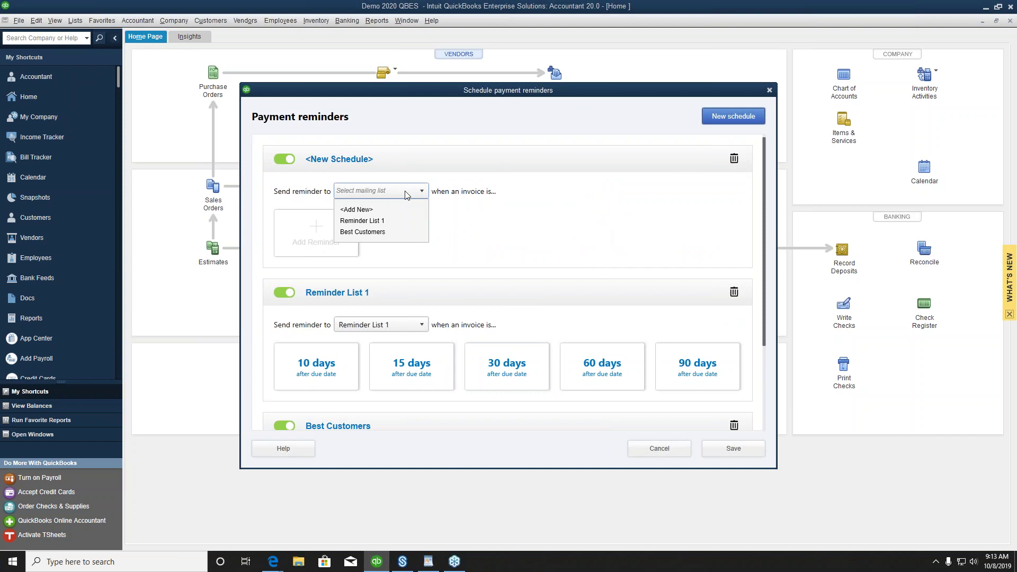
{"action": "left_click", "coordinate": [406, 192]}
{"action": "left_click", "coordinate": [408, 192]}
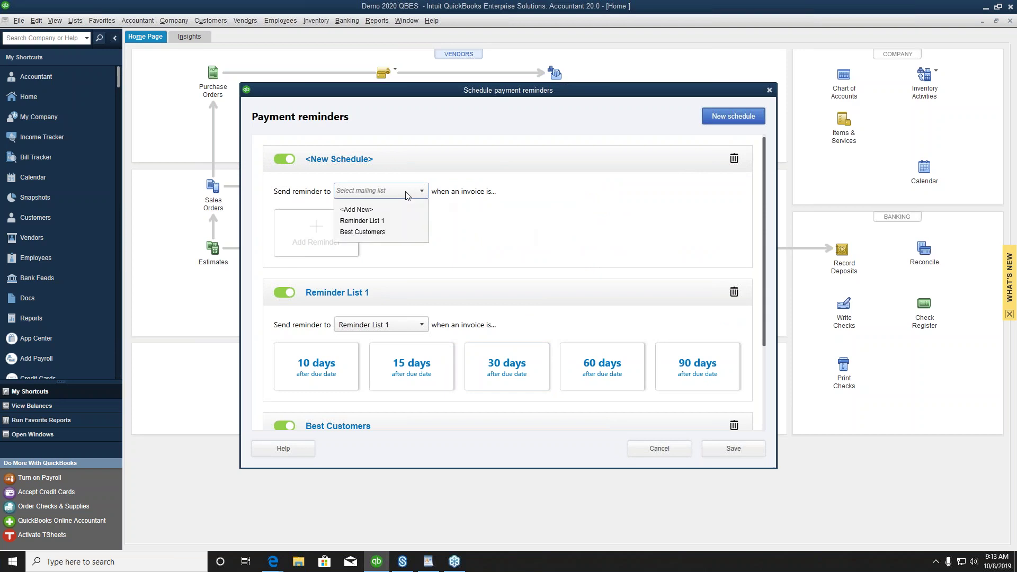
{"action": "left_click", "coordinate": [361, 211]}
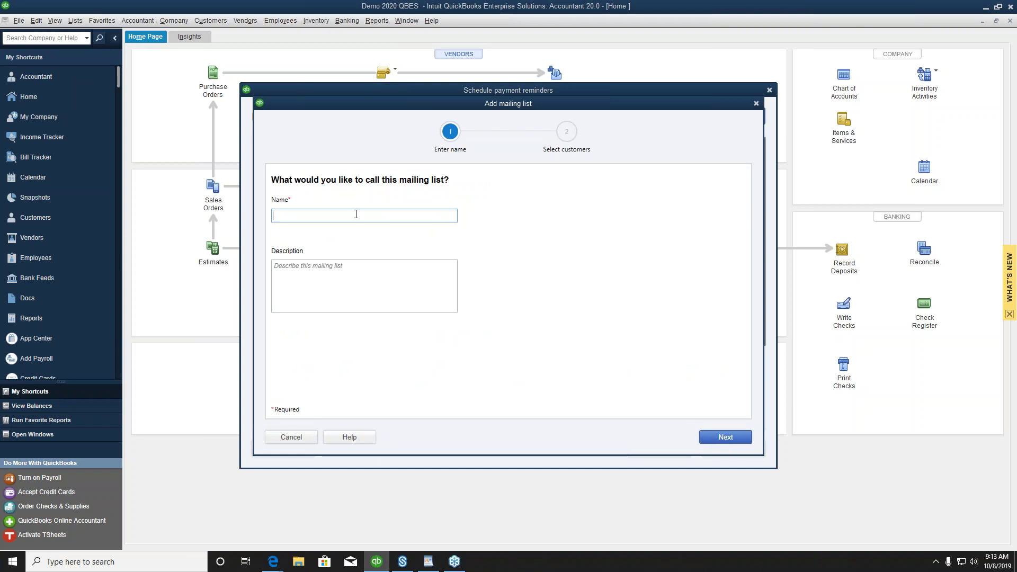
{"action": "type", "text": "Best Customers Ever!"}
{"action": "left_click", "coordinate": [368, 293]}
{"action": "left_click", "coordinate": [723, 438]}
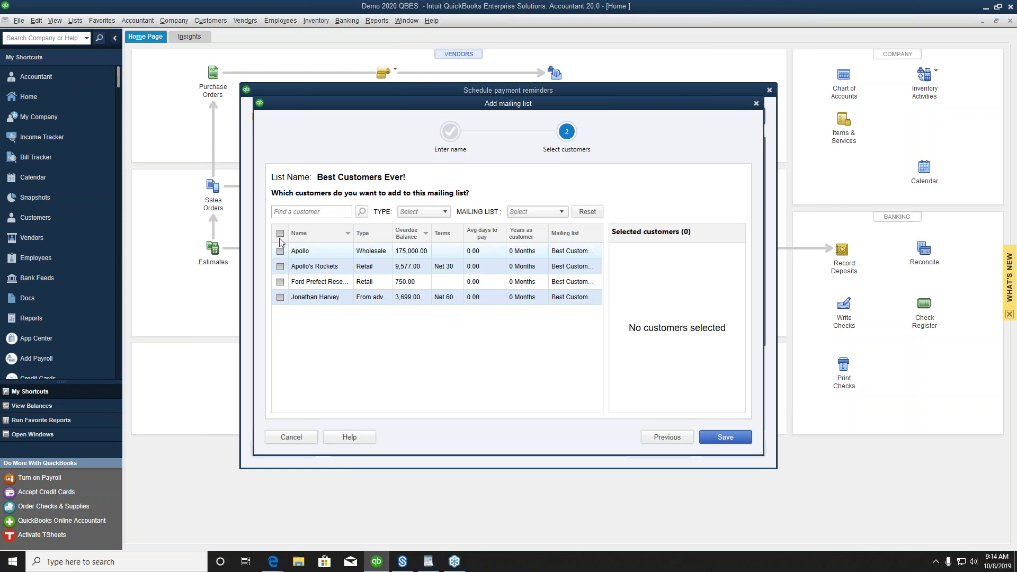
View the customer types available for filtering the mailing list's candidates, leaving the filter unset
{"action": "left_click", "coordinate": [432, 213]}
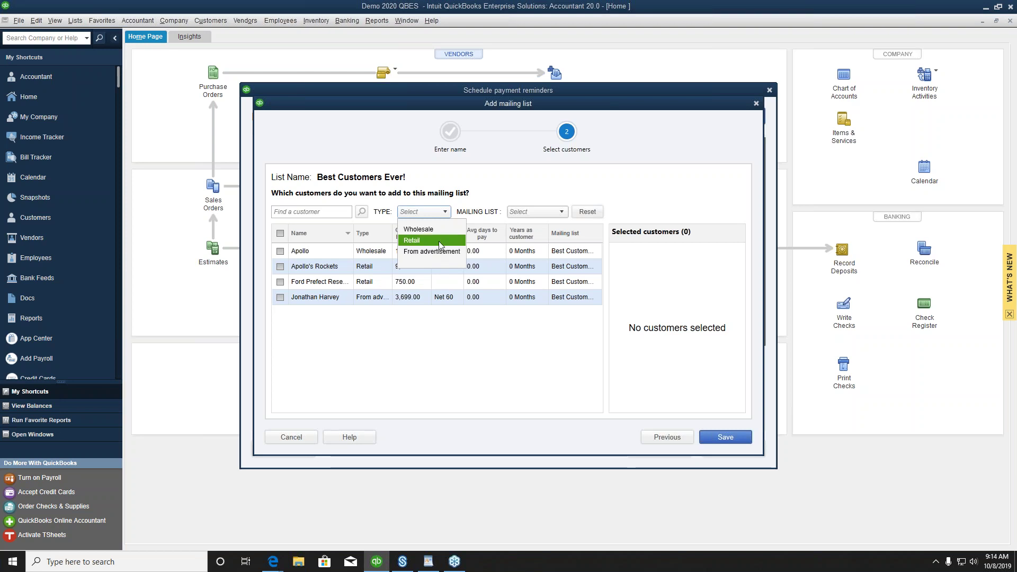
{"action": "left_click", "coordinate": [460, 377]}
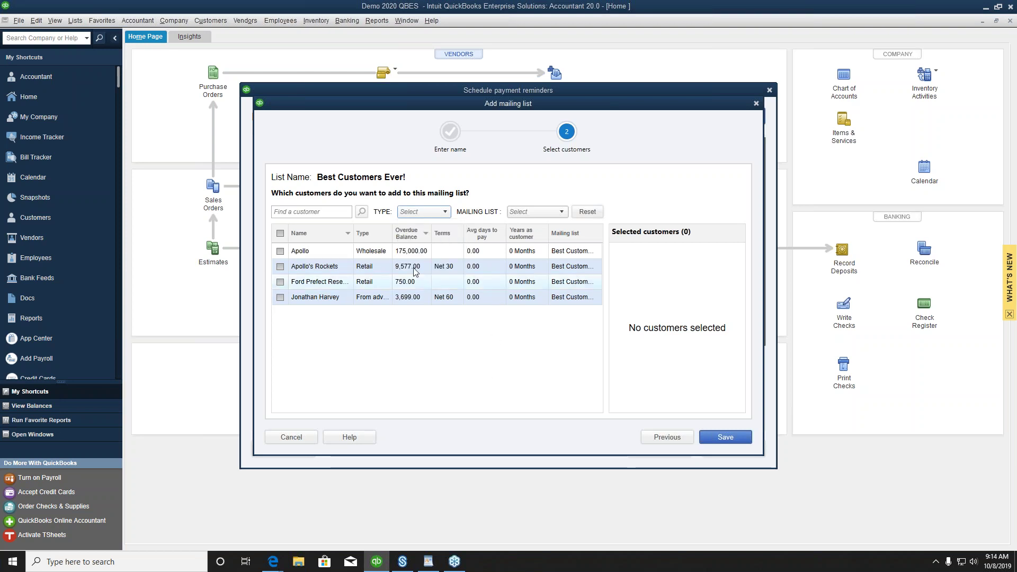
Select all listed customers for the "Best Customers Ever!" mailing list and save the list
{"action": "left_click", "coordinate": [280, 233]}
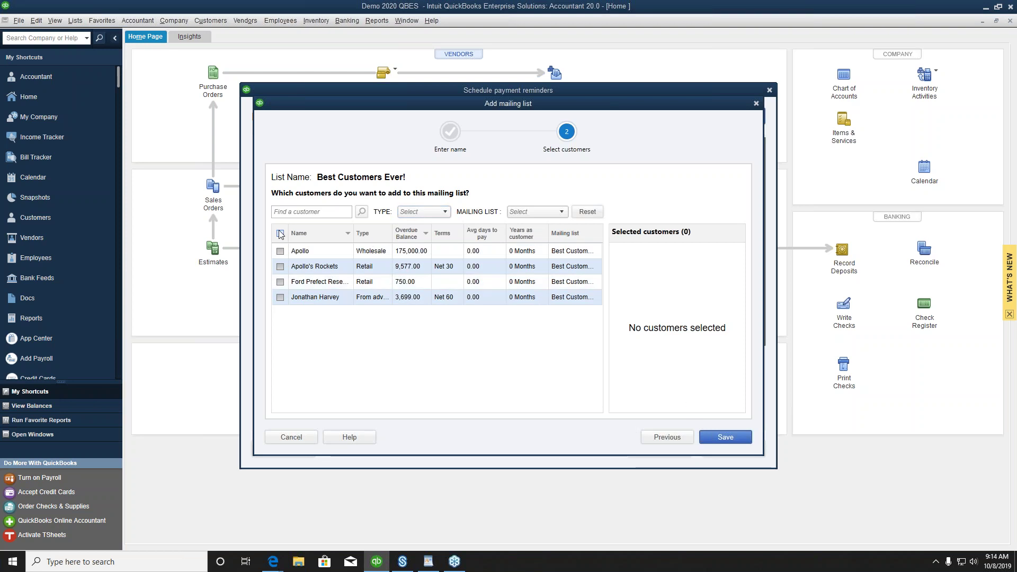
{"action": "left_click", "coordinate": [606, 308]}
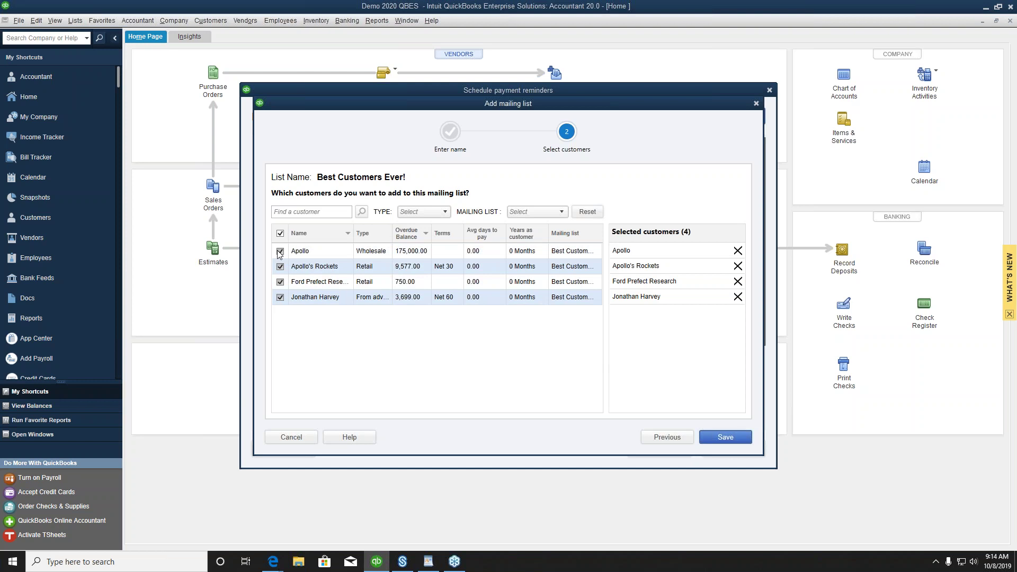
{"action": "left_click", "coordinate": [733, 437]}
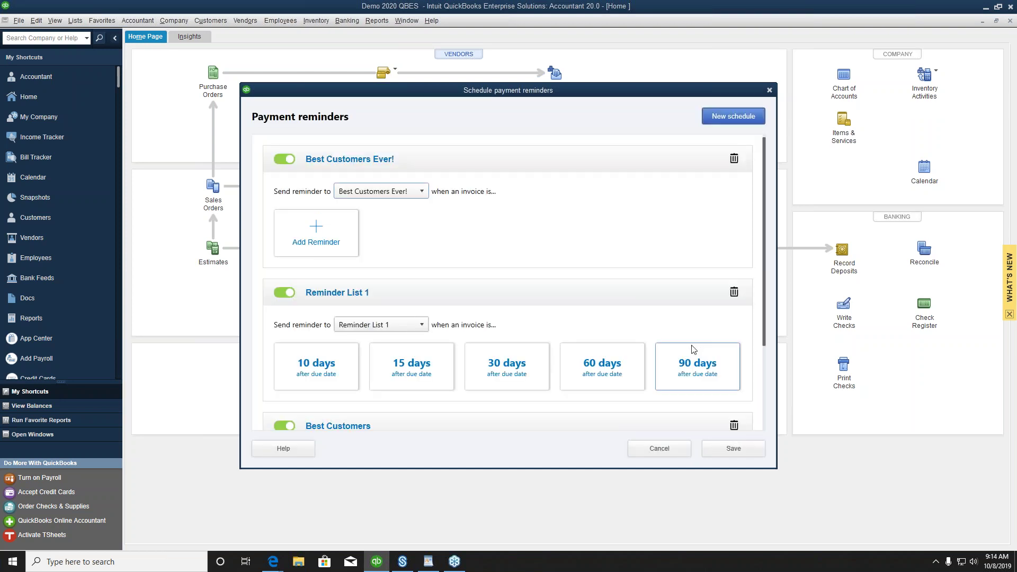
Add a reminder to the "Best Customers Ever!" schedule for 10 days before the due date, keeping the default email text
{"action": "left_click", "coordinate": [316, 231]}
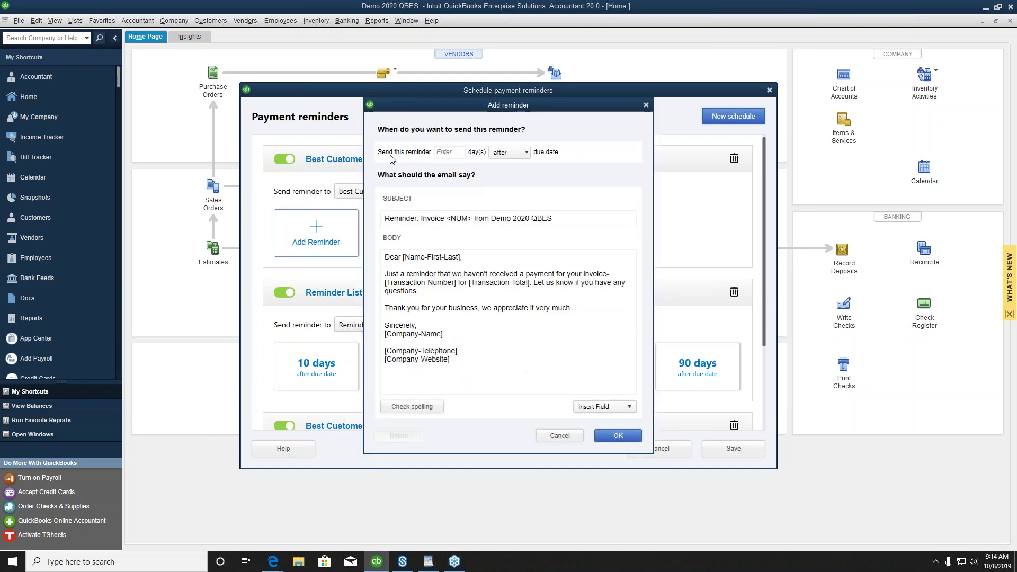
{"action": "left_click", "coordinate": [448, 152]}
{"action": "left_click", "coordinate": [512, 152]}
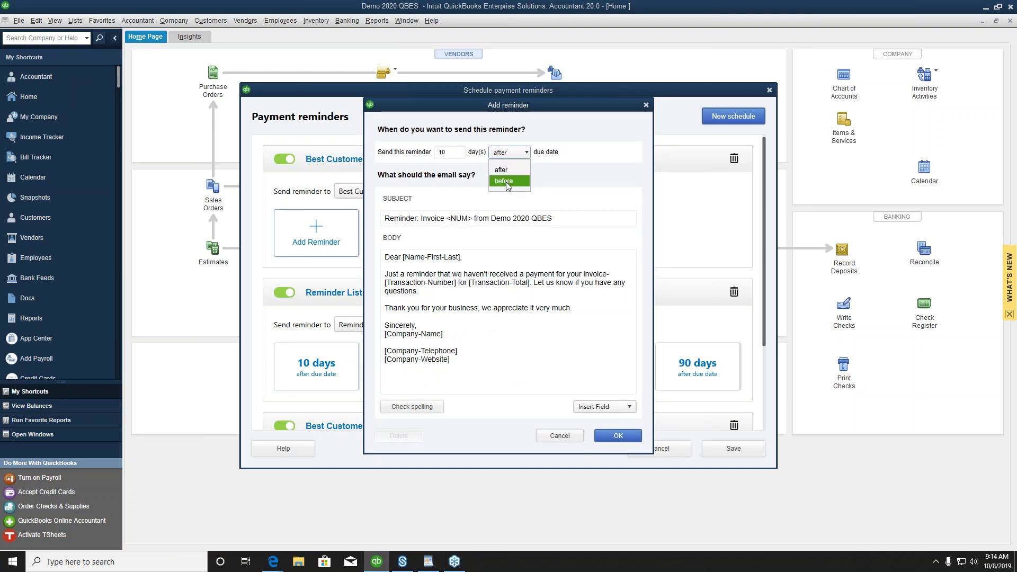
{"action": "left_click", "coordinate": [507, 181]}
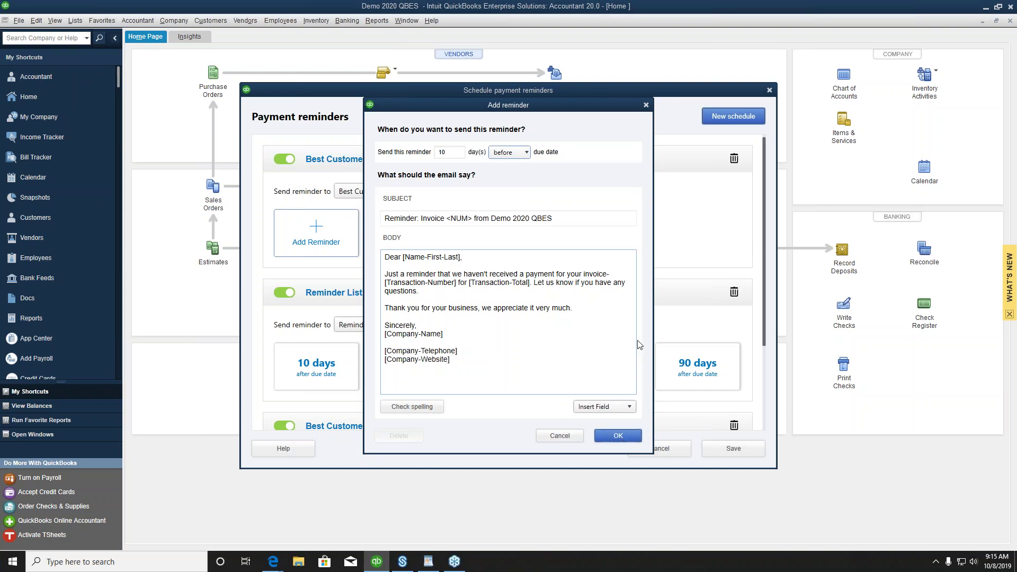
{"action": "left_click", "coordinate": [450, 152]}
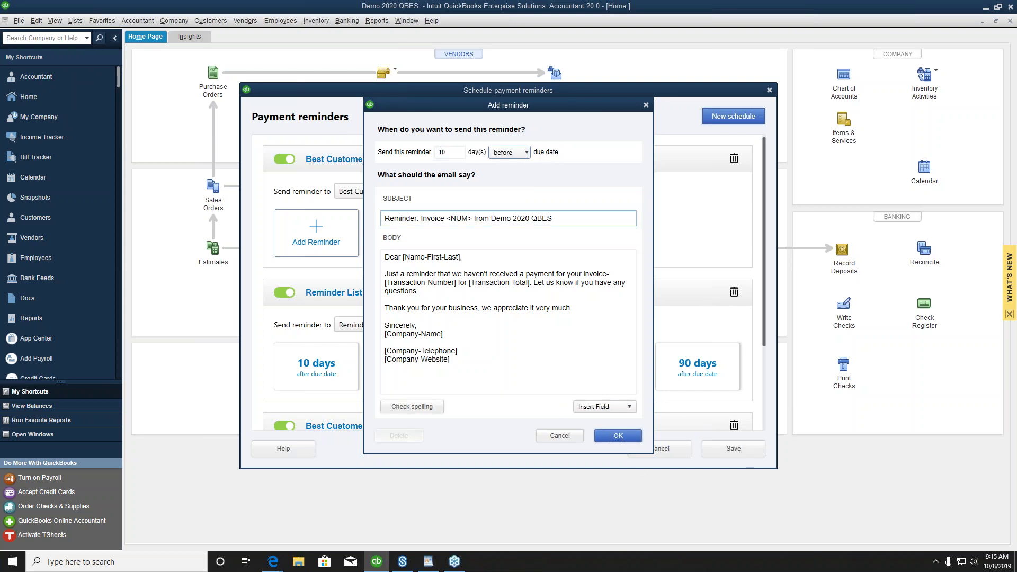
{"action": "left_click", "coordinate": [618, 437]}
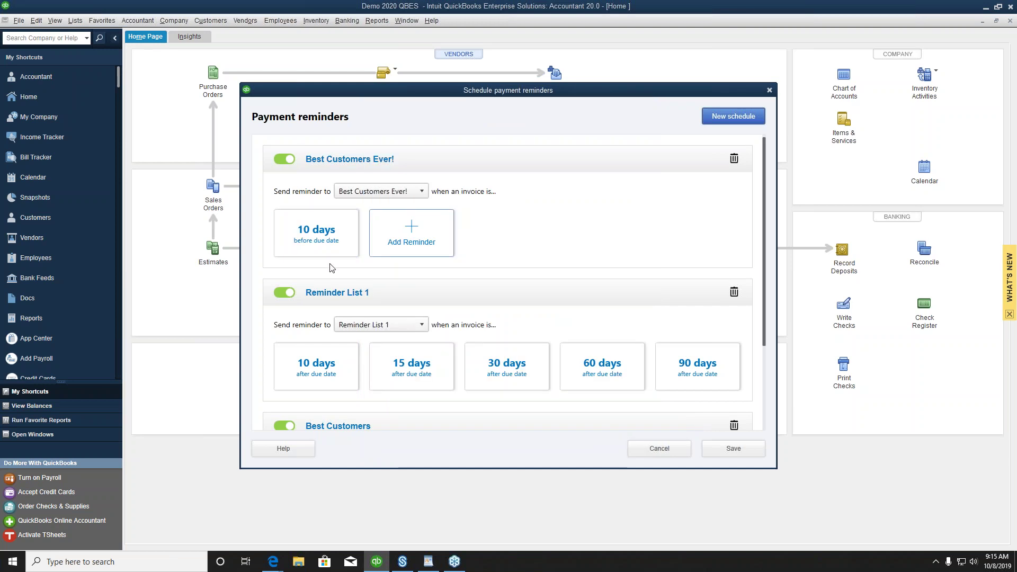
Add a second reminder to the "Best Customers Ever!" schedule for 15 days after the due date and save the payment reminder schedules
{"action": "left_click", "coordinate": [413, 229]}
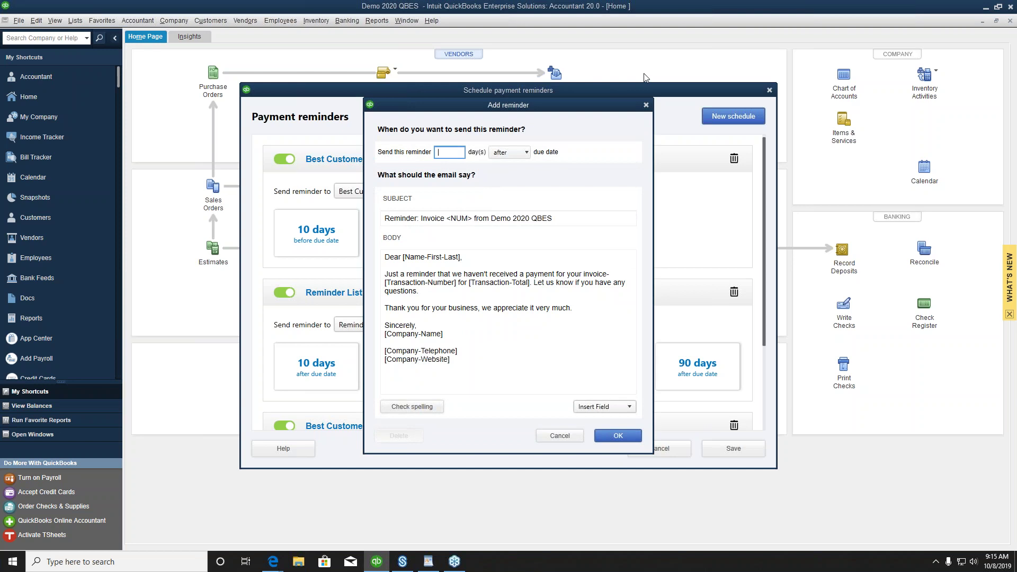
{"action": "type", "text": "15"}
{"action": "left_click", "coordinate": [511, 152]}
{"action": "left_click", "coordinate": [514, 154]}
{"action": "left_click", "coordinate": [625, 440]}
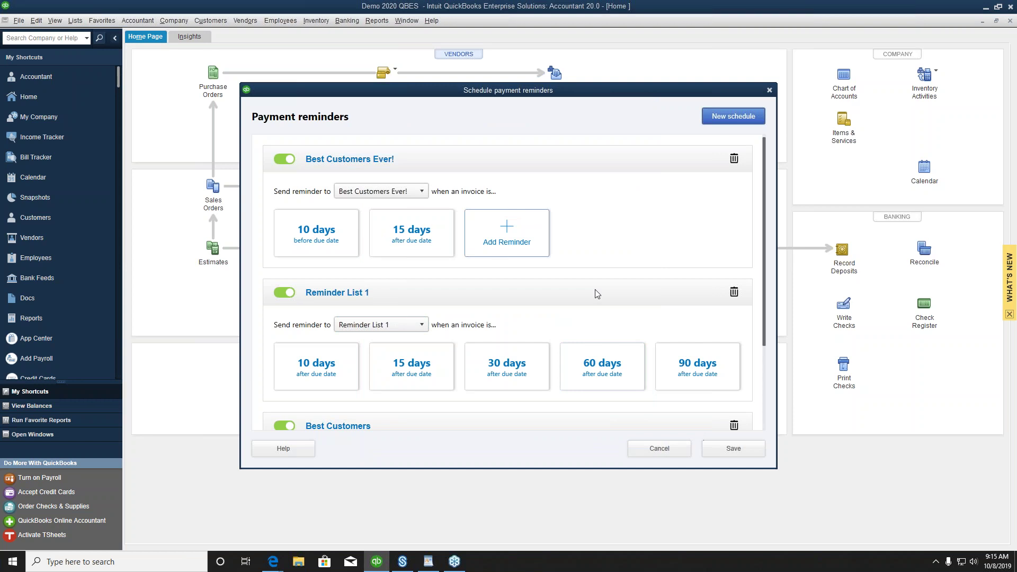
{"action": "left_click", "coordinate": [739, 456]}
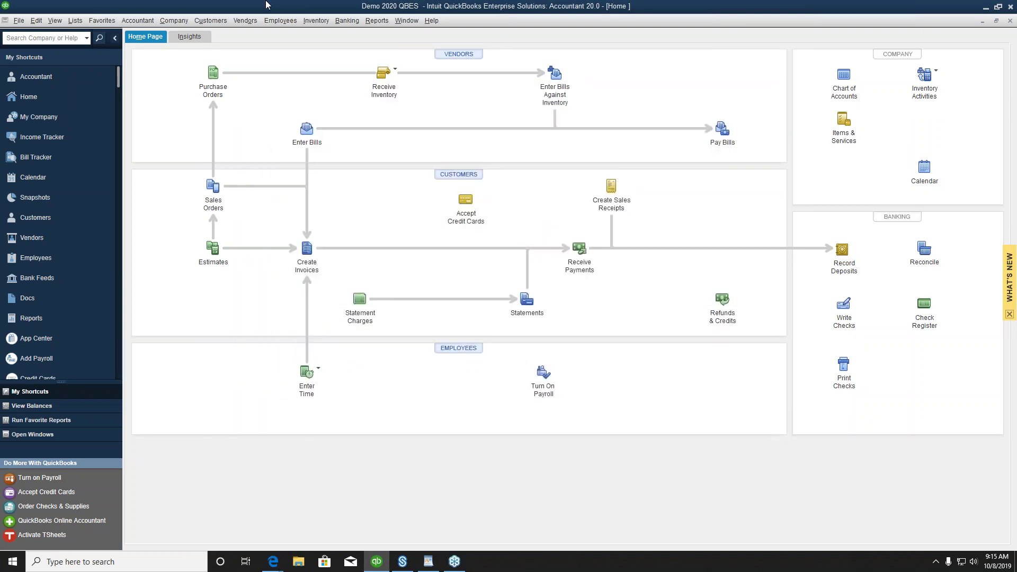
Open the payment reminders ready for review and sending, examine the listed invoices, and close them without sending
{"action": "left_click", "coordinate": [201, 19]}
{"action": "mouse_move", "coordinate": [242, 161]}
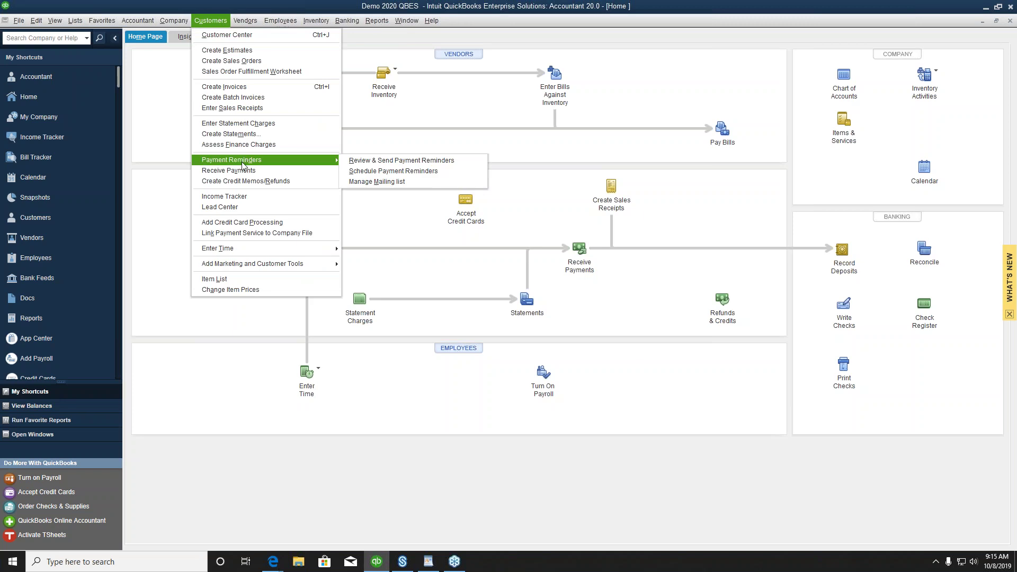
{"action": "left_click", "coordinate": [395, 162]}
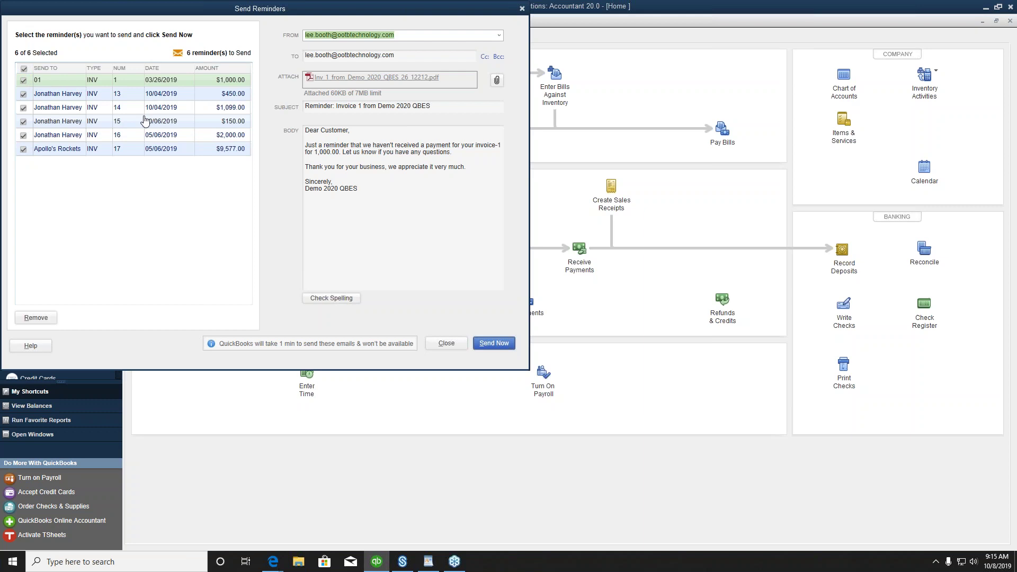
{"action": "left_click_drag", "start_coordinate": [53, 94], "coordinate": [154, 118]}
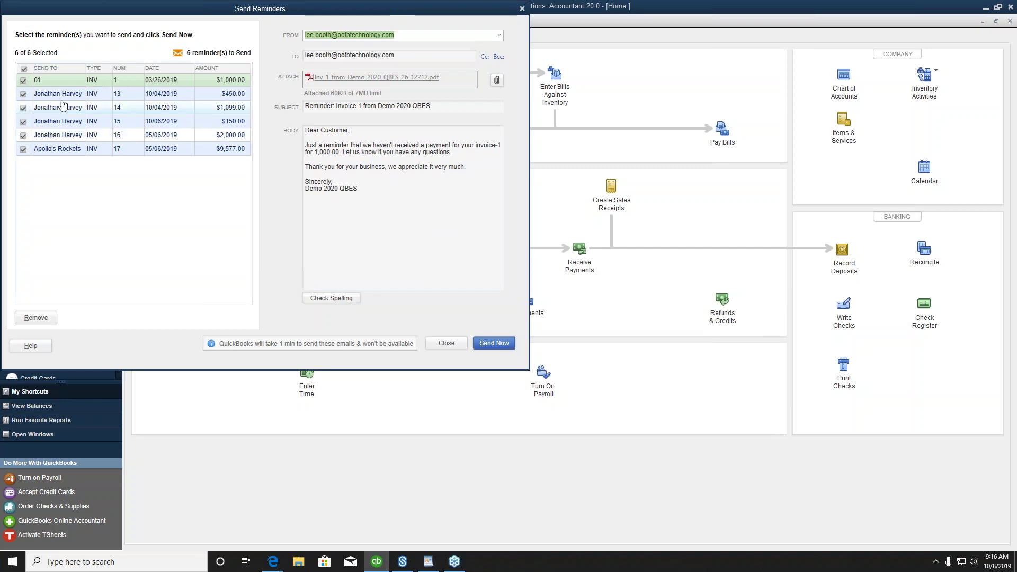
{"action": "left_click", "coordinate": [445, 346]}
Open the mailing list management for payment reminders and look over the existing lists
{"action": "left_click", "coordinate": [211, 20]}
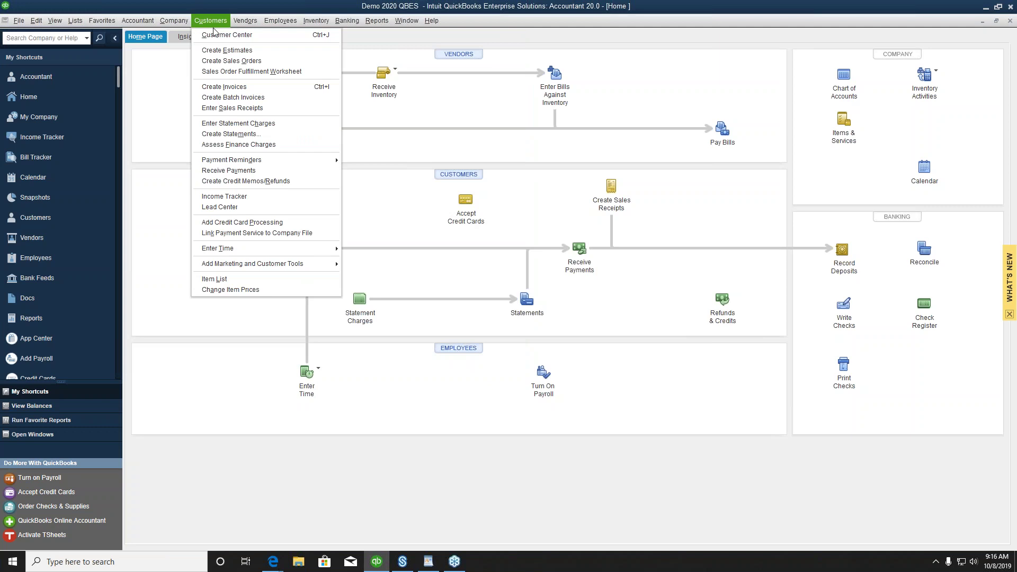
{"action": "mouse_move", "coordinate": [279, 157]}
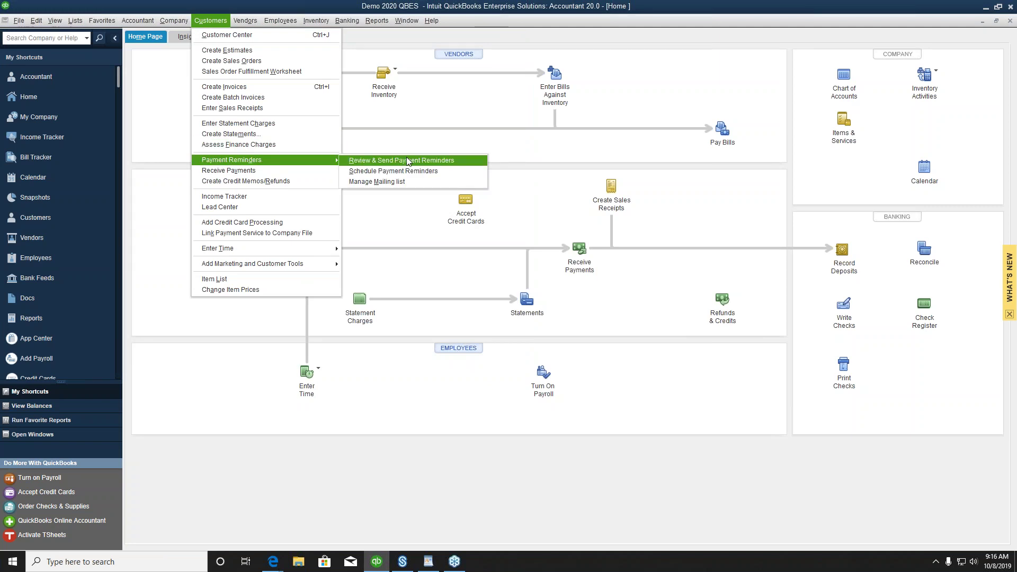
{"action": "left_click", "coordinate": [390, 185]}
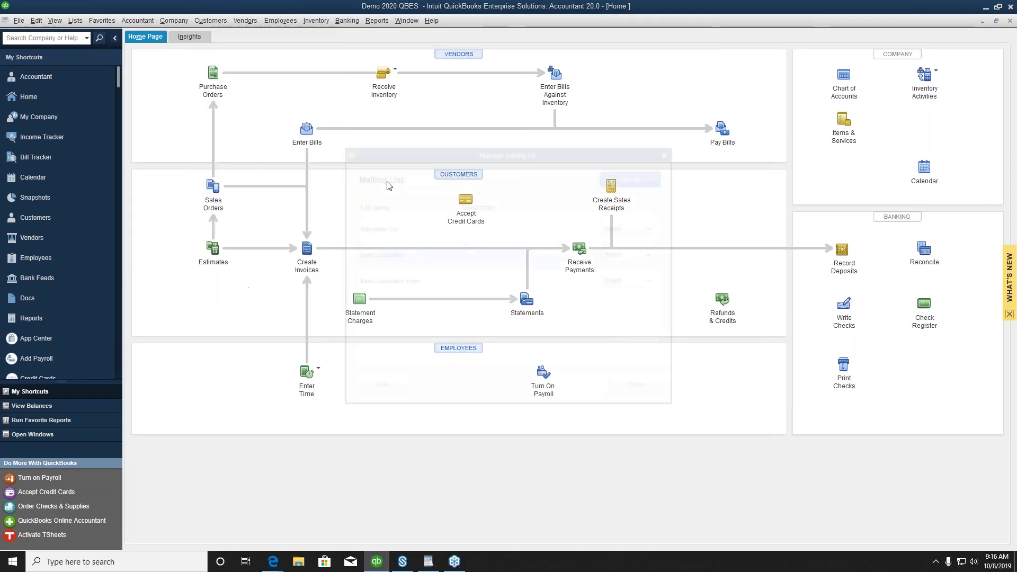
{"action": "left_click", "coordinate": [377, 228]}
{"action": "left_click", "coordinate": [382, 254]}
{"action": "left_click", "coordinate": [388, 283]}
Open the "Best Customers Ever!" mailing list for editing, review its name and selected customers, save it as is, and close the mailing list management
{"action": "left_click", "coordinate": [654, 281]}
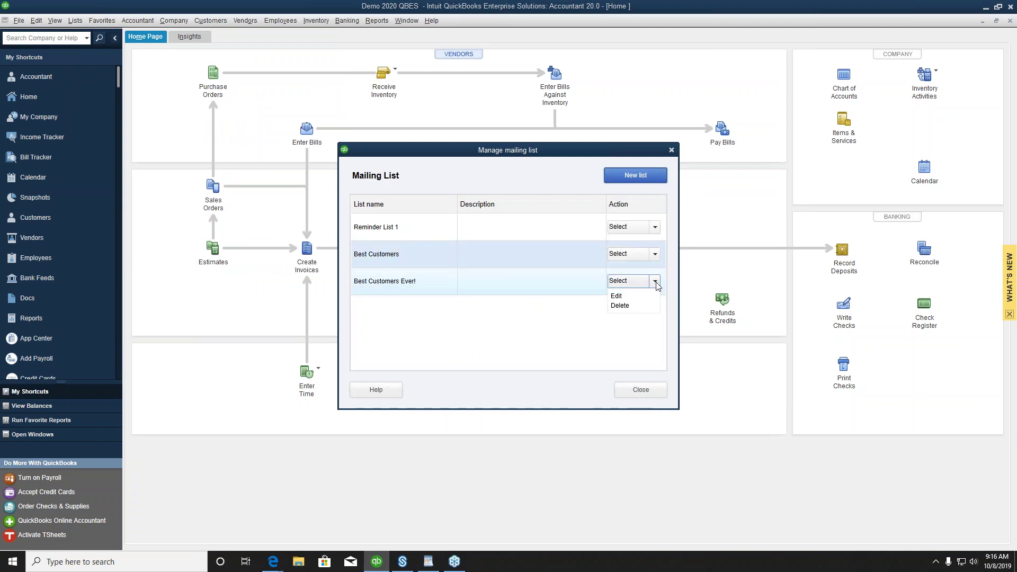
{"action": "left_click", "coordinate": [619, 295]}
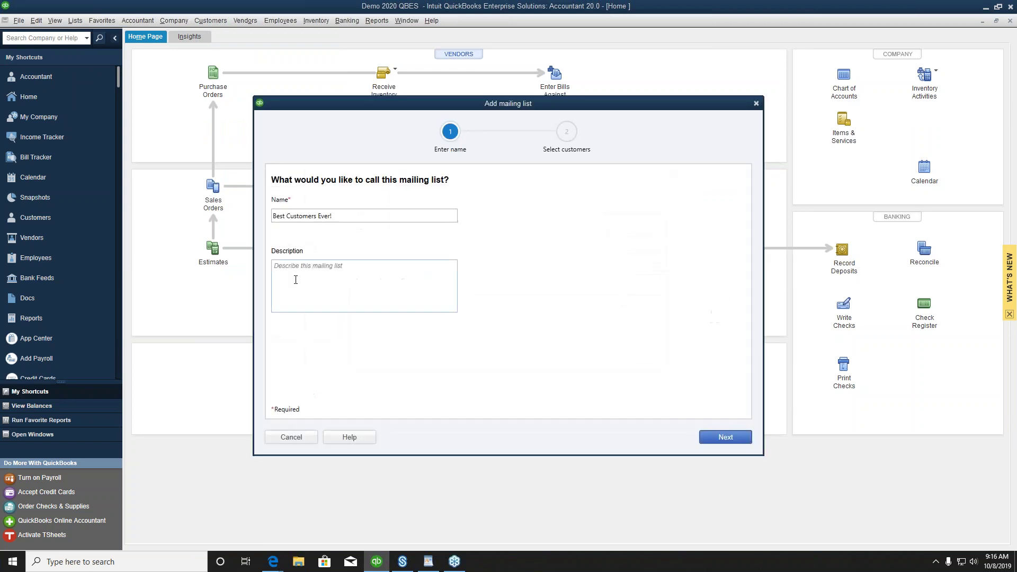
{"action": "left_click", "coordinate": [712, 437]}
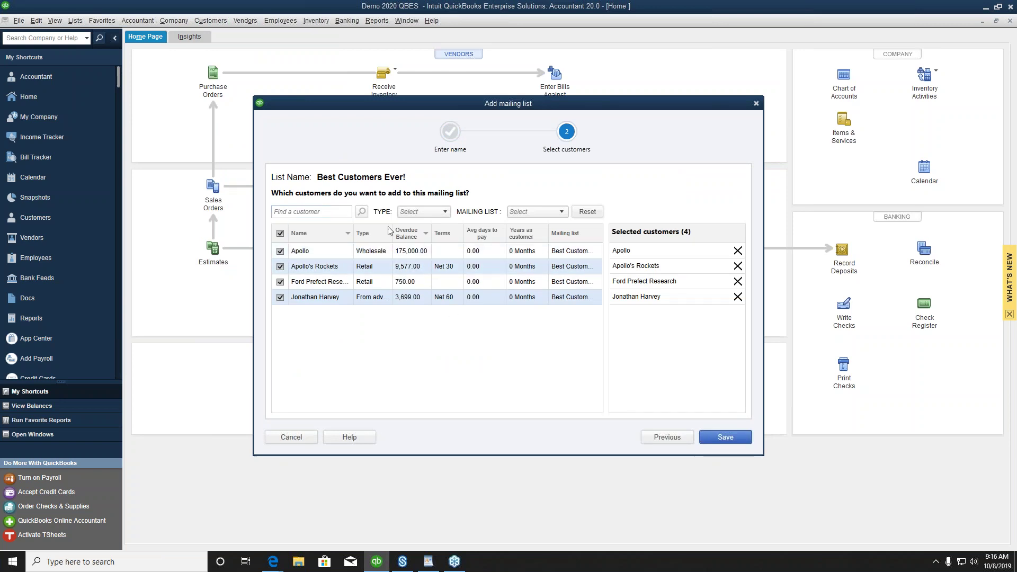
{"action": "left_click", "coordinate": [726, 437]}
{"action": "key", "text": "Escape"}
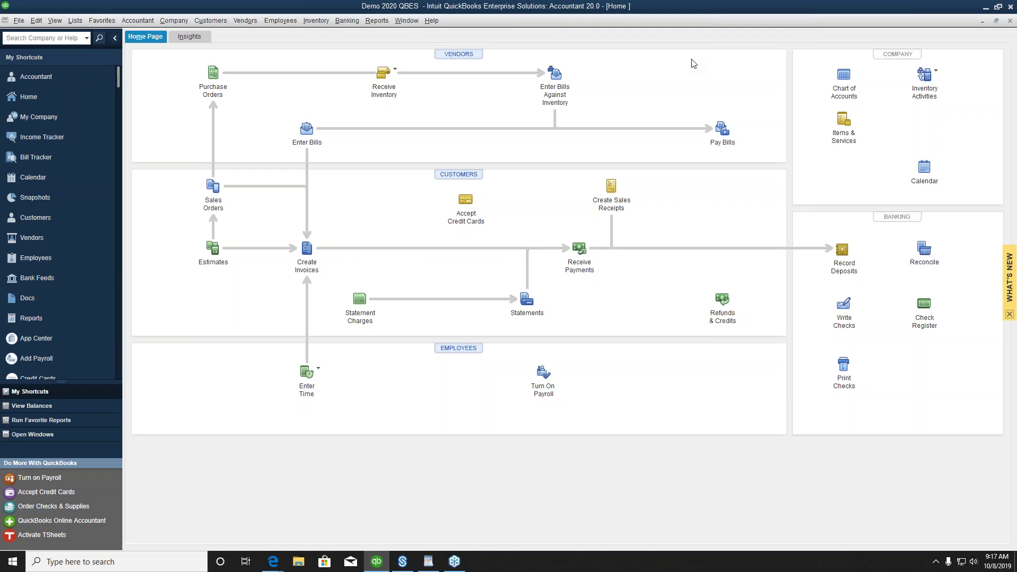
Open the Profit & Loss by Job report
{"action": "left_click", "coordinate": [380, 21]}
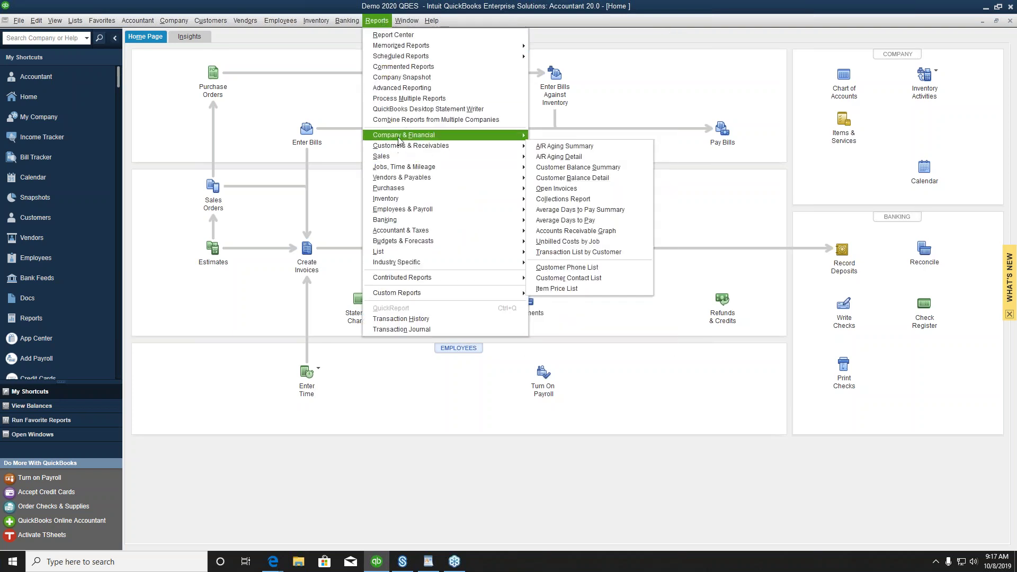
{"action": "mouse_move", "coordinate": [398, 140]}
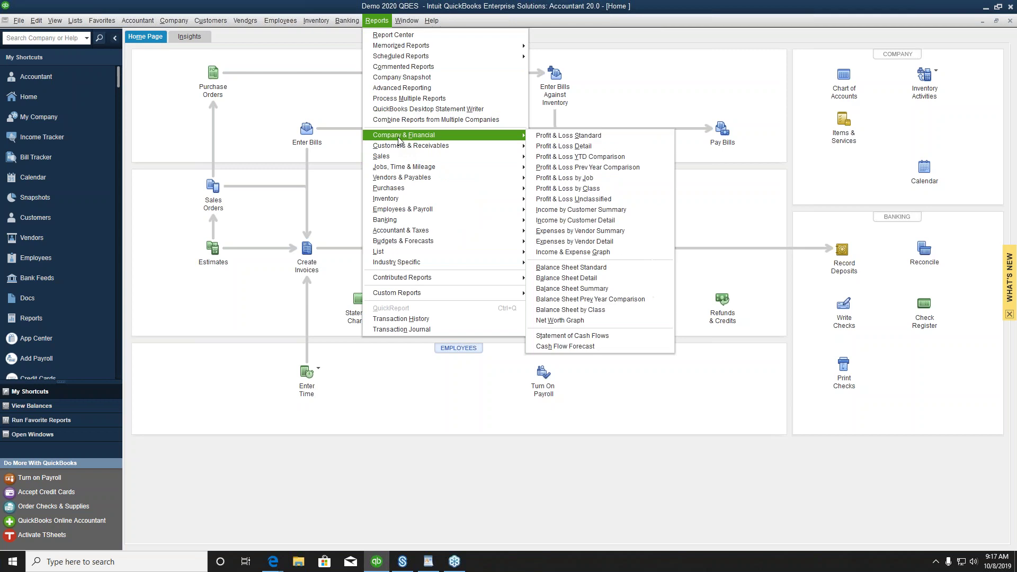
{"action": "left_click", "coordinate": [574, 180]}
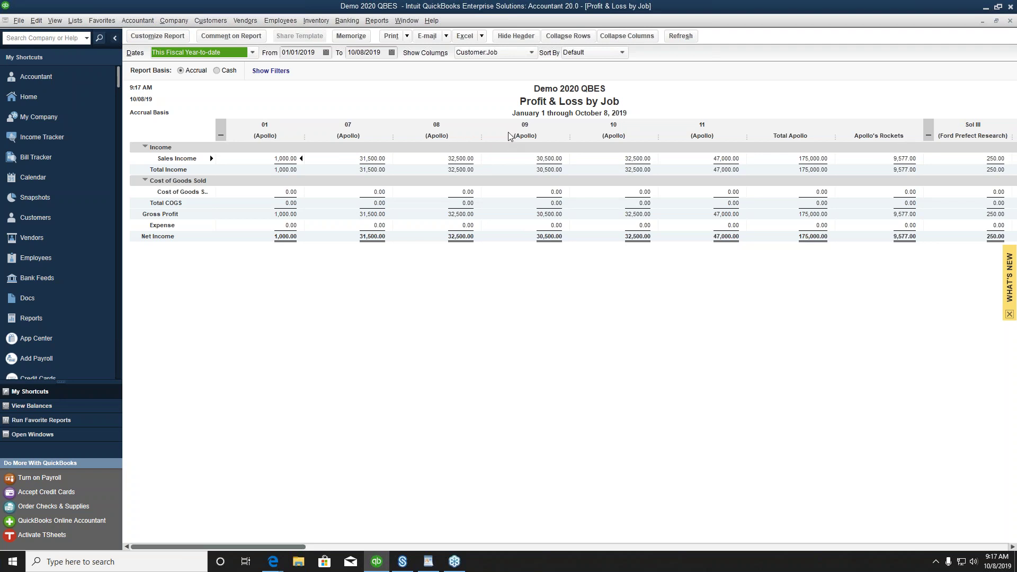
Collapse and re-expand the job columns of Apollo and Ford Prefect Research, collapse Ford Prefect Research again, and close the report
{"action": "left_click", "coordinate": [220, 135]}
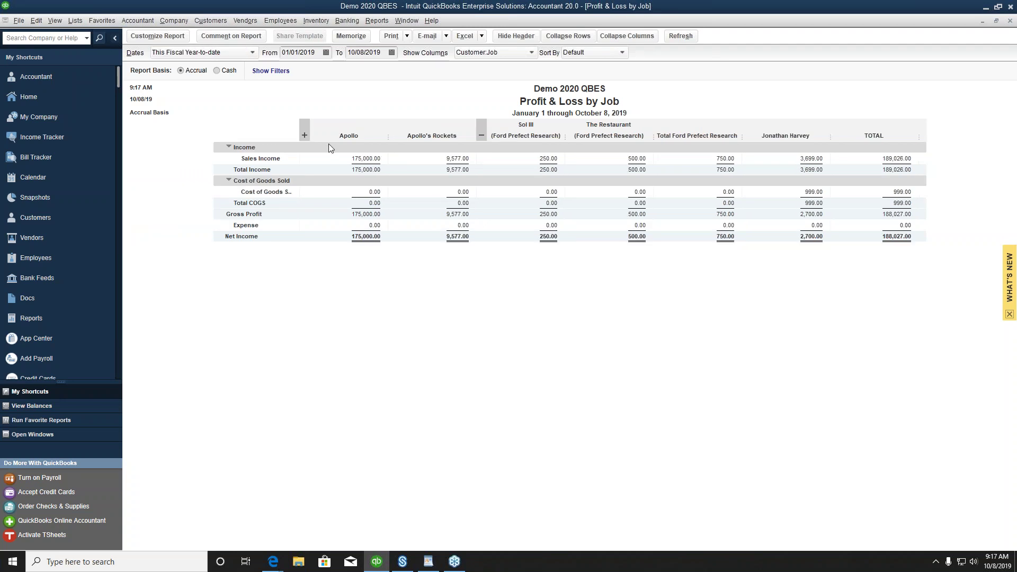
{"action": "left_click", "coordinate": [481, 135]}
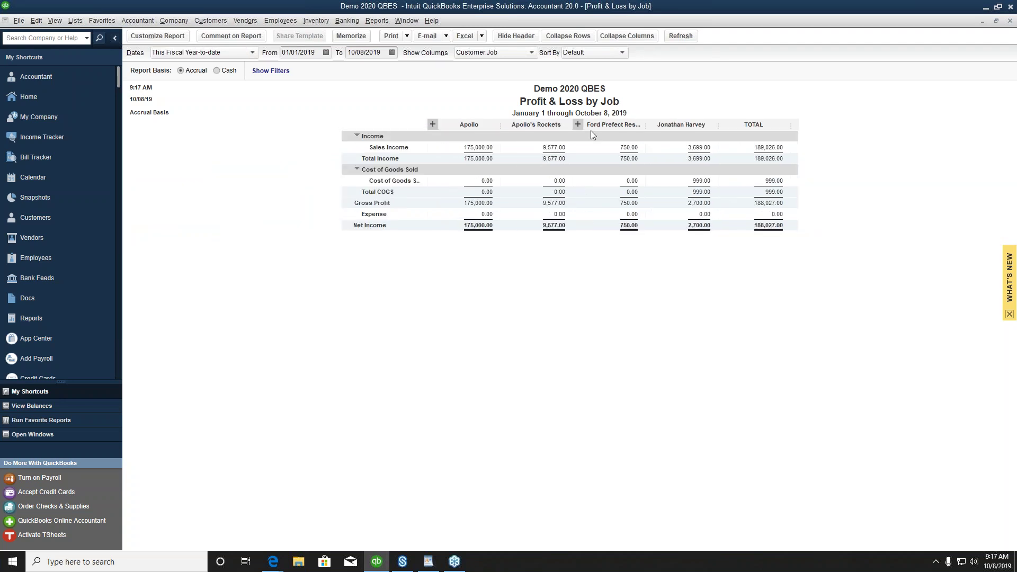
{"action": "left_click", "coordinate": [575, 124]}
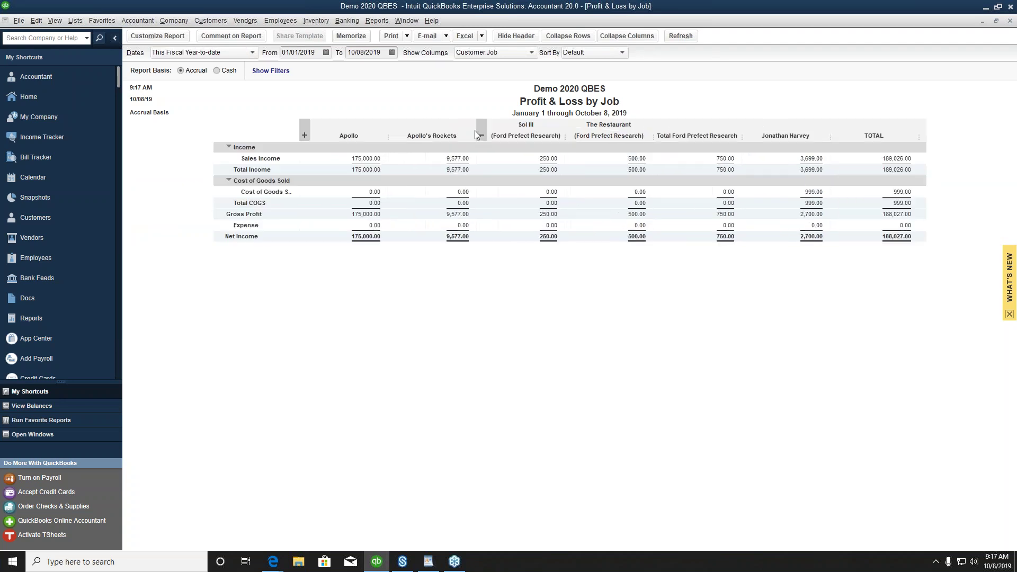
{"action": "left_click", "coordinate": [304, 136]}
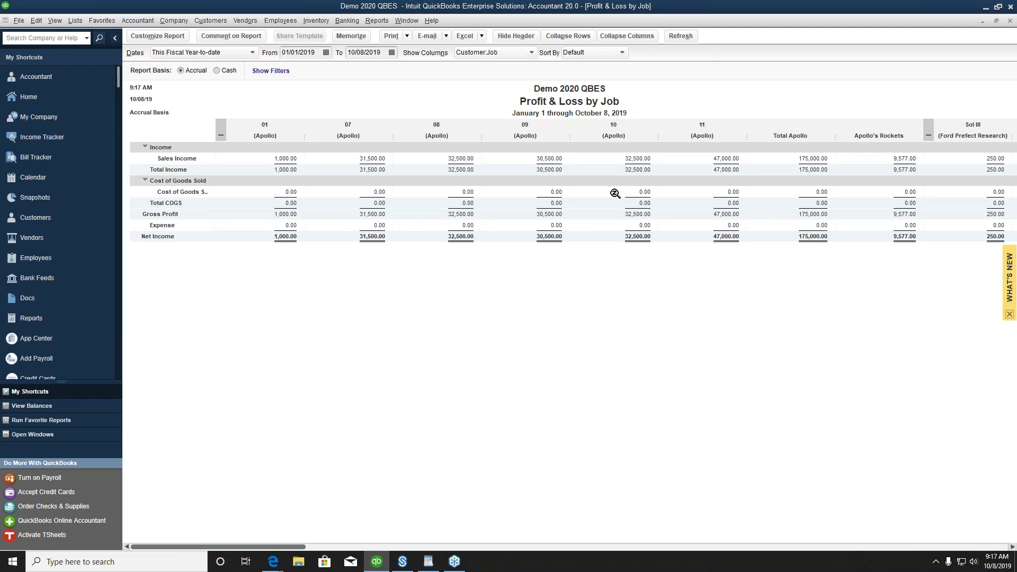
{"action": "left_click", "coordinate": [929, 137]}
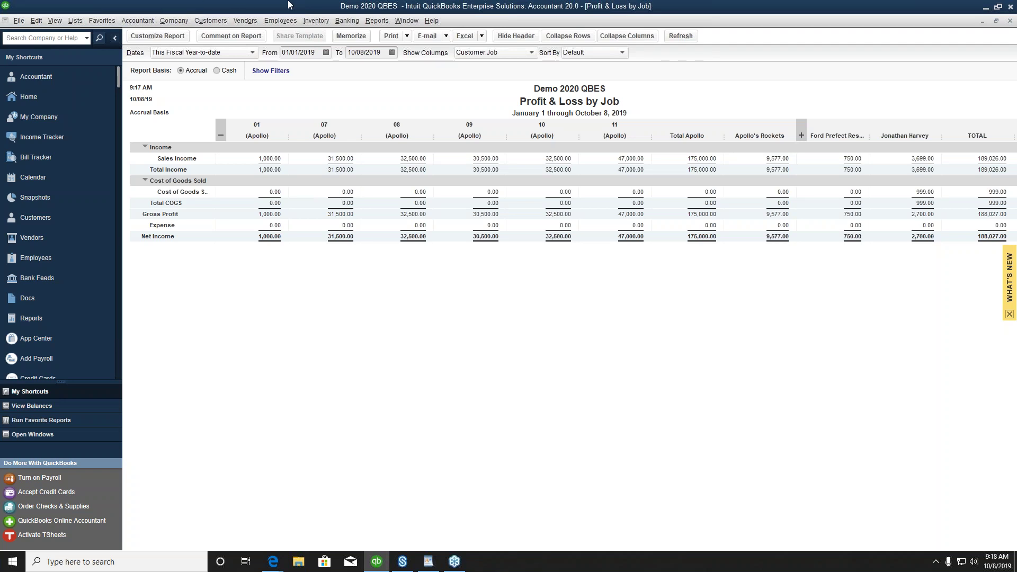
{"action": "left_click", "coordinate": [1010, 20]}
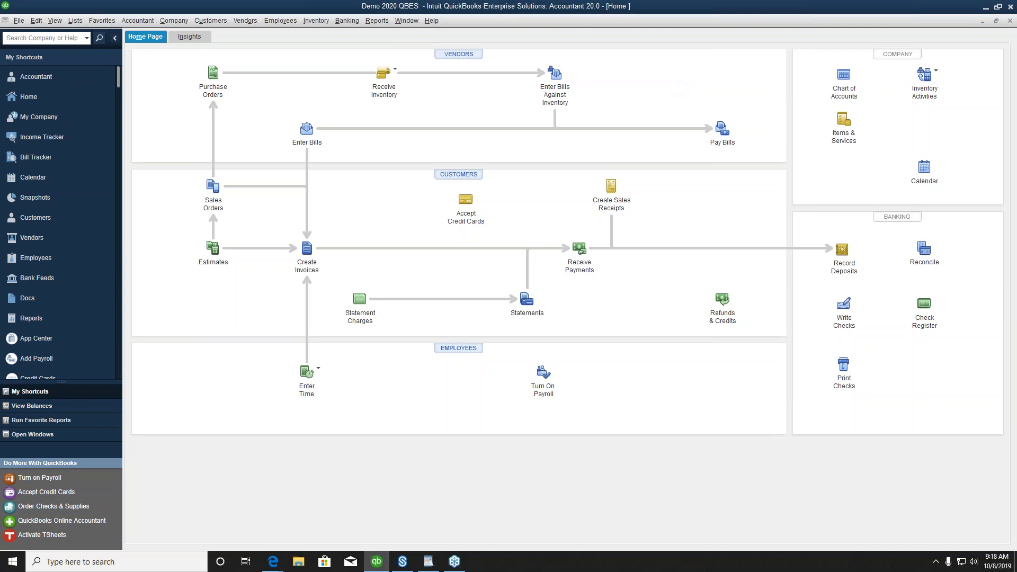
Search the built-in help for "h202 error" and read through the article on fixing Error H202 and H505
{"action": "key", "text": "F1"}
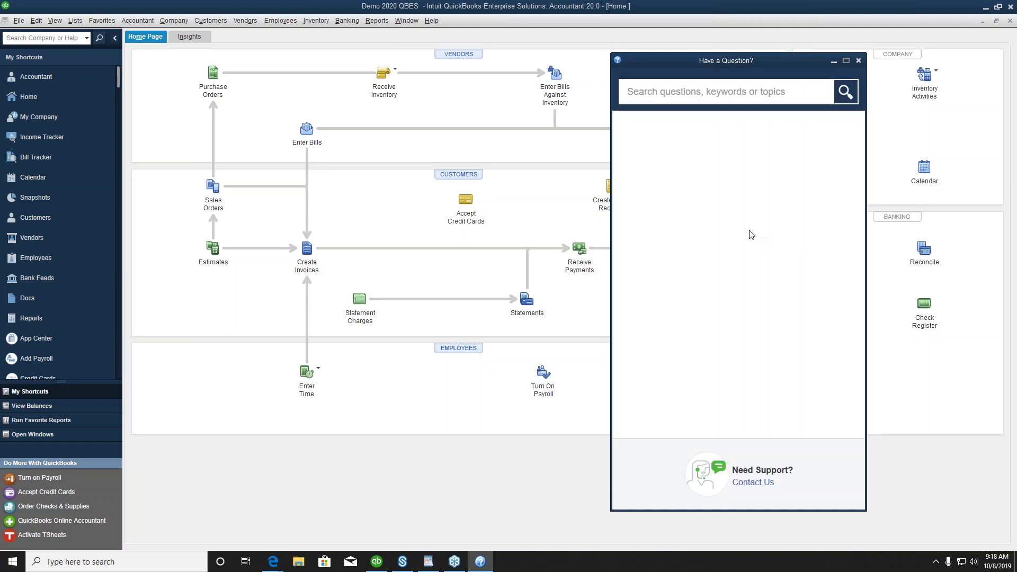
{"action": "left_click", "coordinate": [694, 93]}
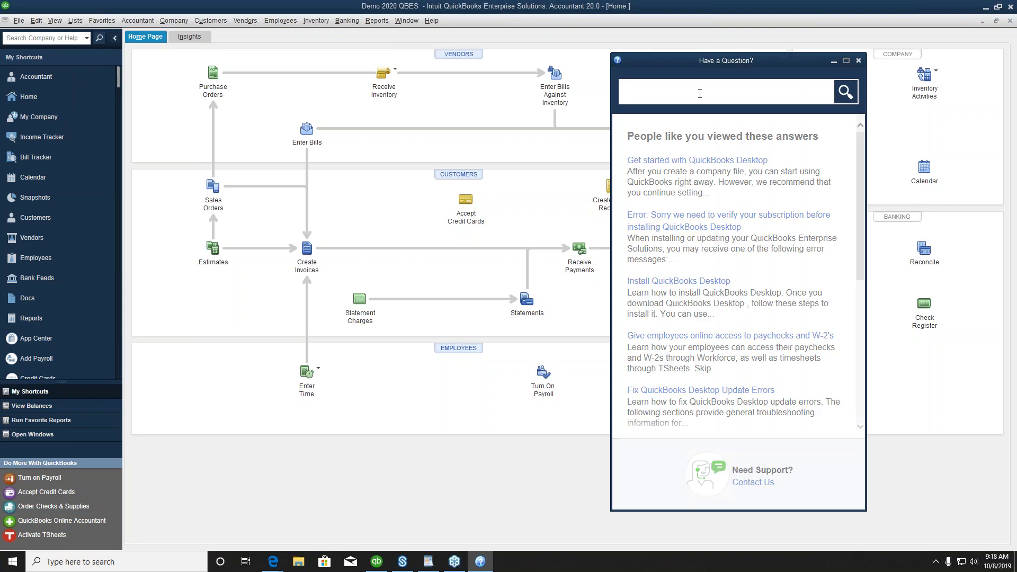
{"action": "type", "text": "h2"}
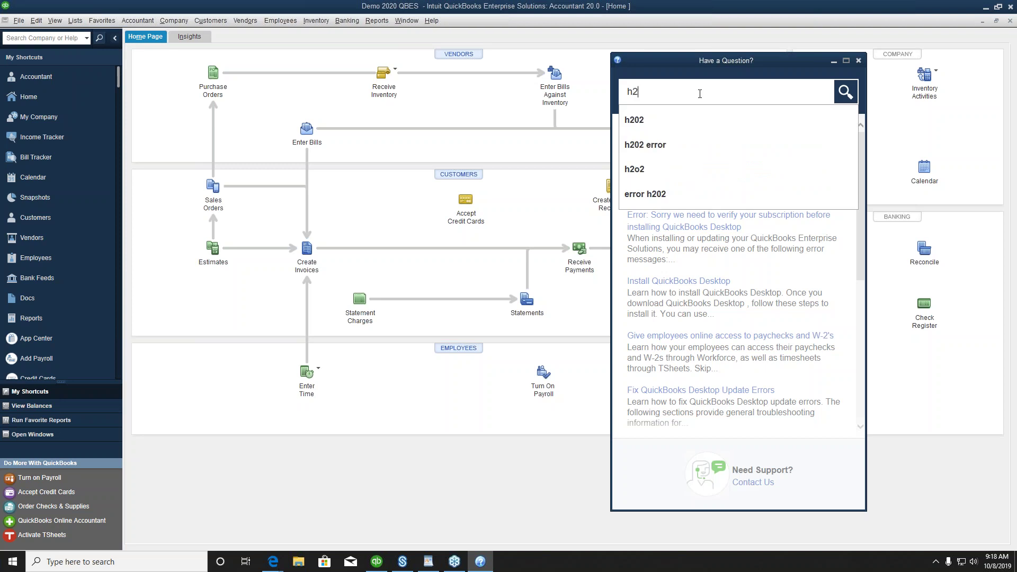
{"action": "type", "text": "020"}
{"action": "key", "text": "BackSpace"}
{"action": "left_click", "coordinate": [659, 145]}
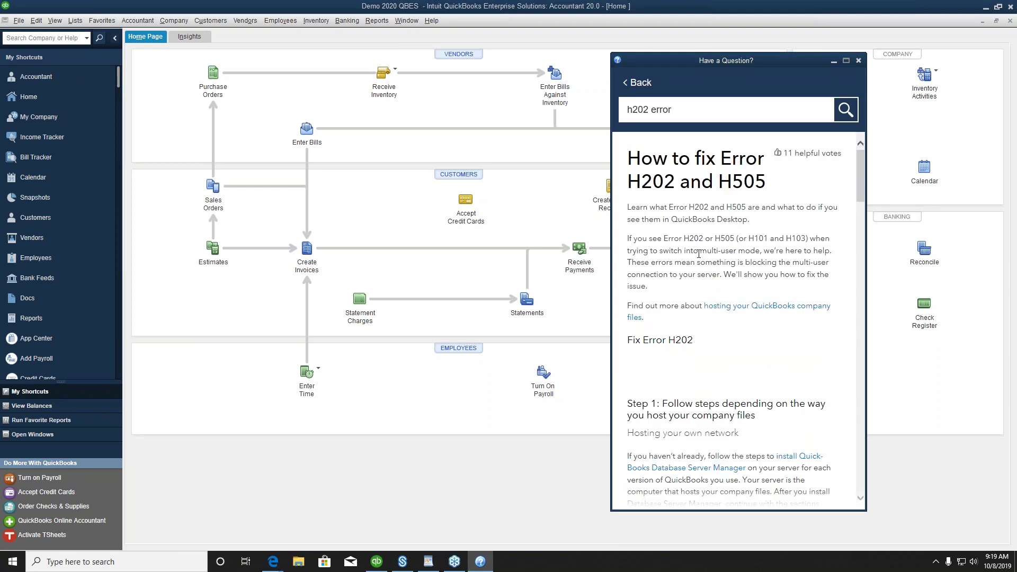
{"action": "scroll", "coordinate": [708, 293], "scroll_direction": "down", "scroll_amount": 15}
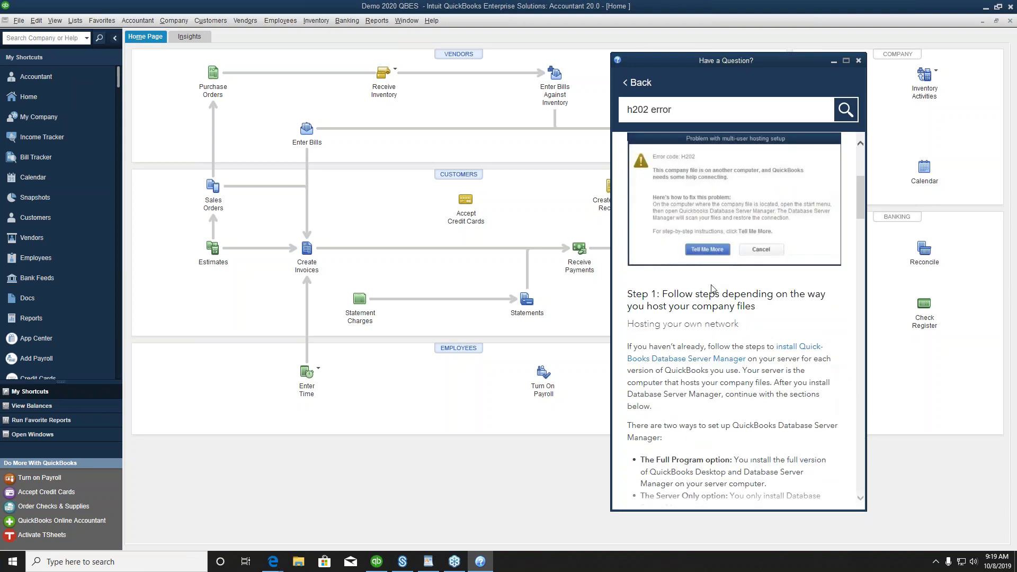
Read further through the H202 help article, and search the help for the suggested term "mini reconciliation"
{"action": "scroll", "coordinate": [734, 318], "scroll_direction": "down", "scroll_amount": 3}
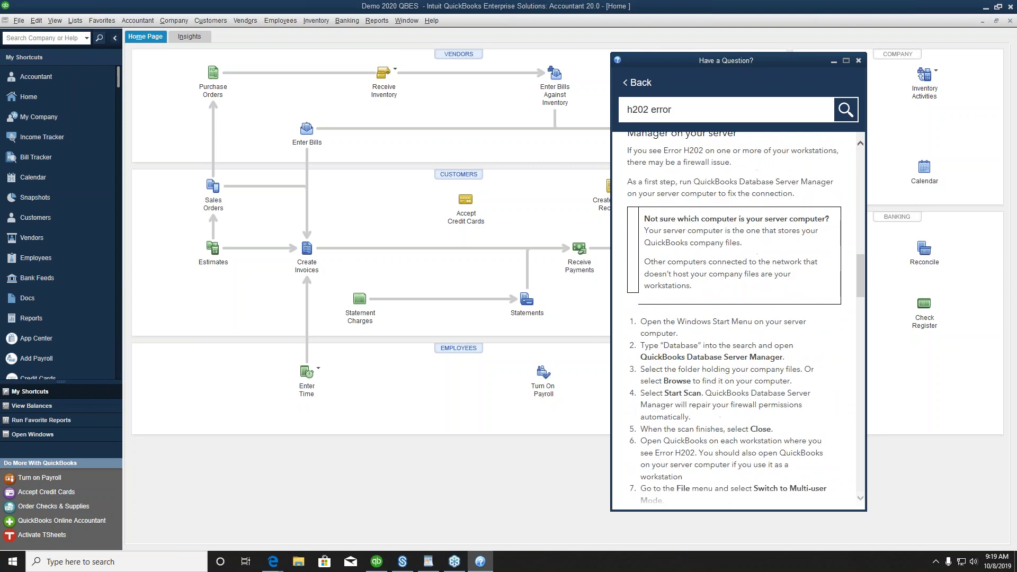
{"action": "scroll", "coordinate": [736, 317], "scroll_direction": "down", "scroll_amount": 10}
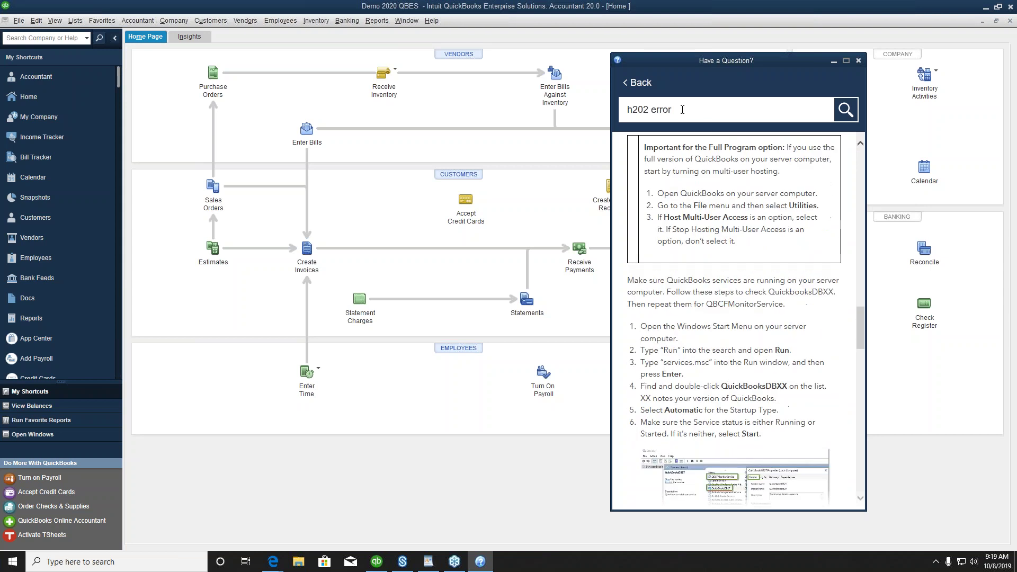
{"action": "key", "text": "BackSpace"}
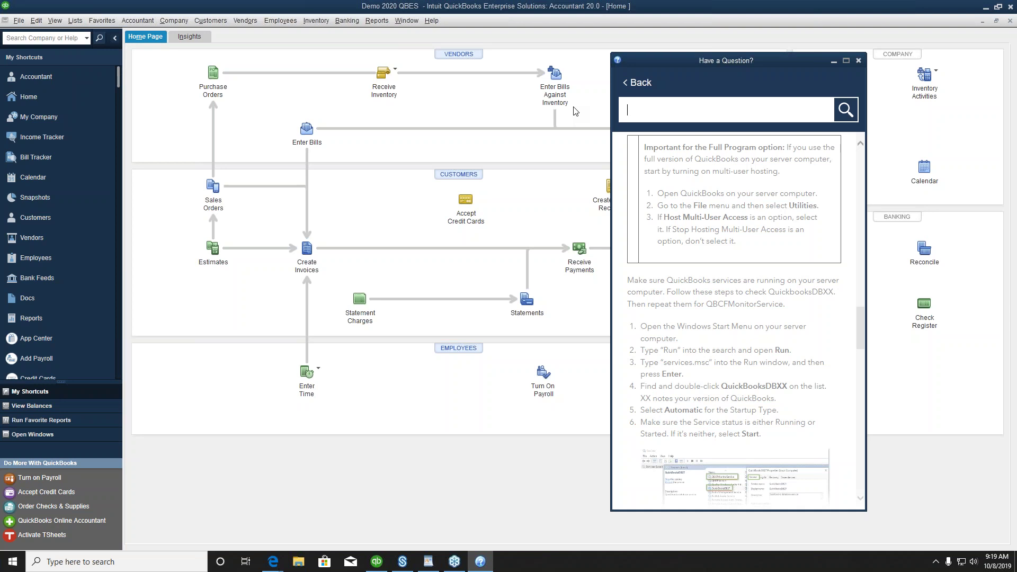
{"action": "type", "text": "mini"}
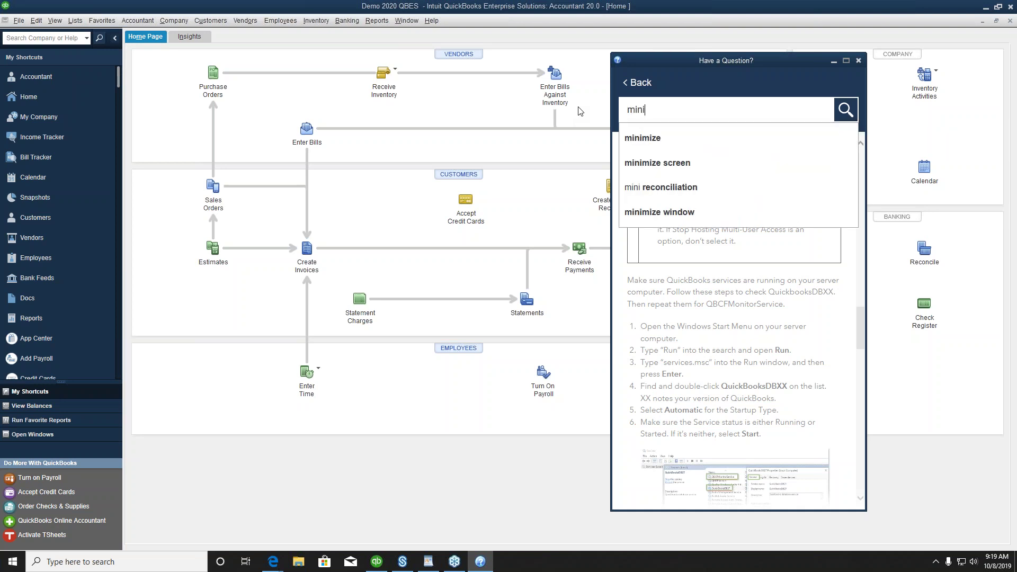
{"action": "left_click", "coordinate": [678, 187]}
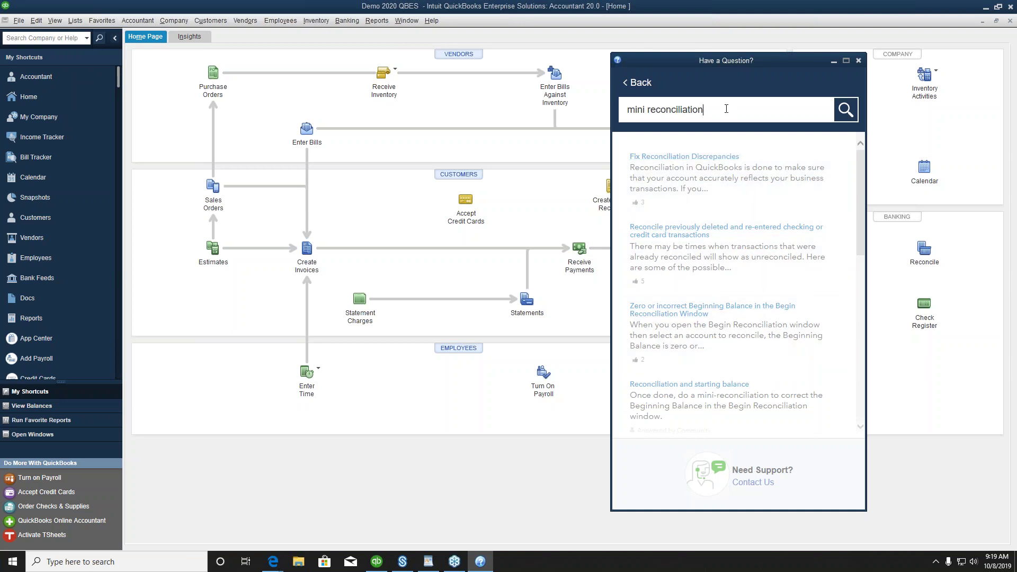
Search the help for "6000" using the matching suggestion, and close the help window
{"action": "left_click_drag", "start_coordinate": [726, 109], "coordinate": [608, 112]}
{"action": "key", "text": "BackSpace"}
{"action": "type", "text": "6000"}
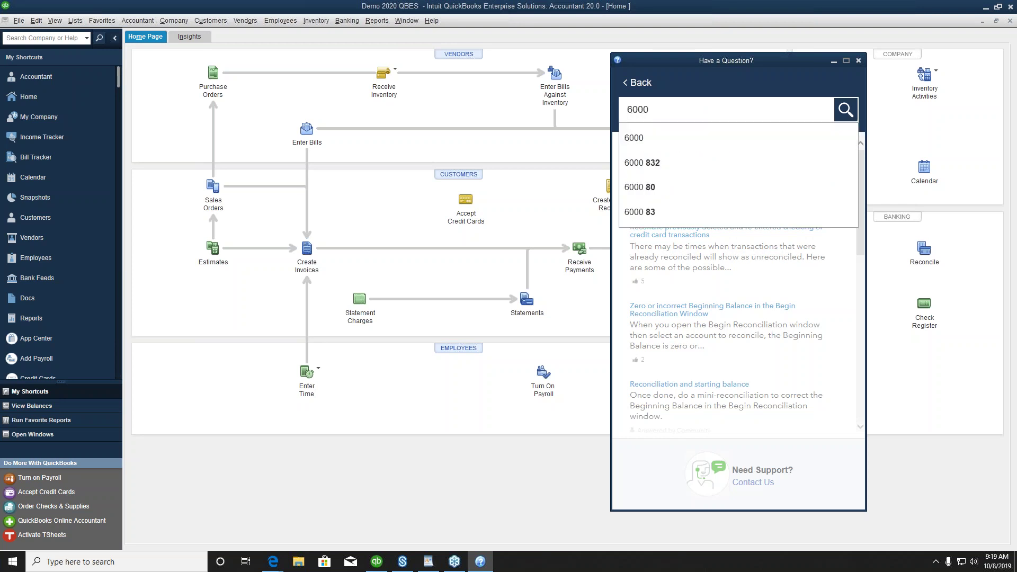
{"action": "left_click", "coordinate": [665, 138]}
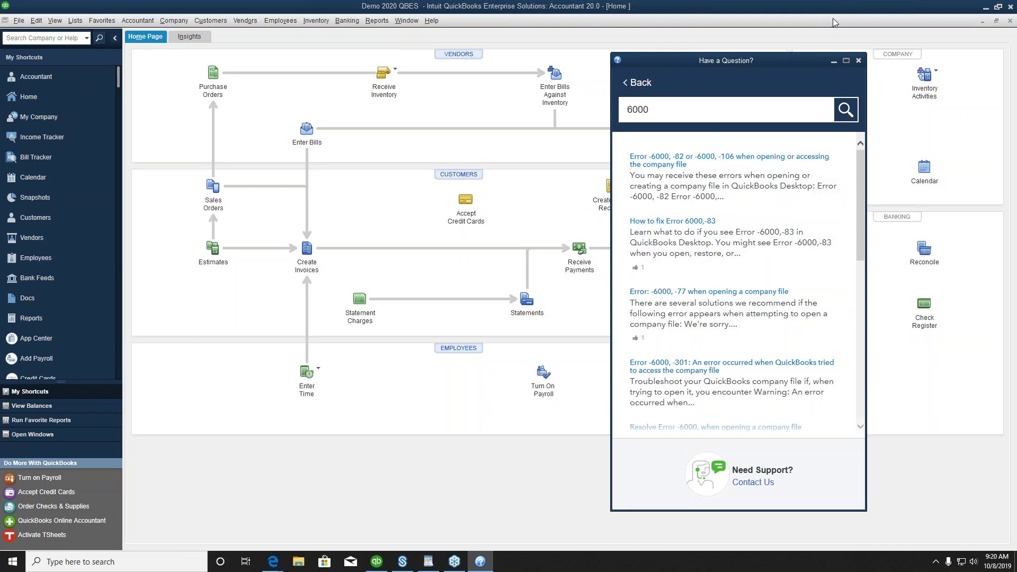
{"action": "left_click", "coordinate": [859, 61]}
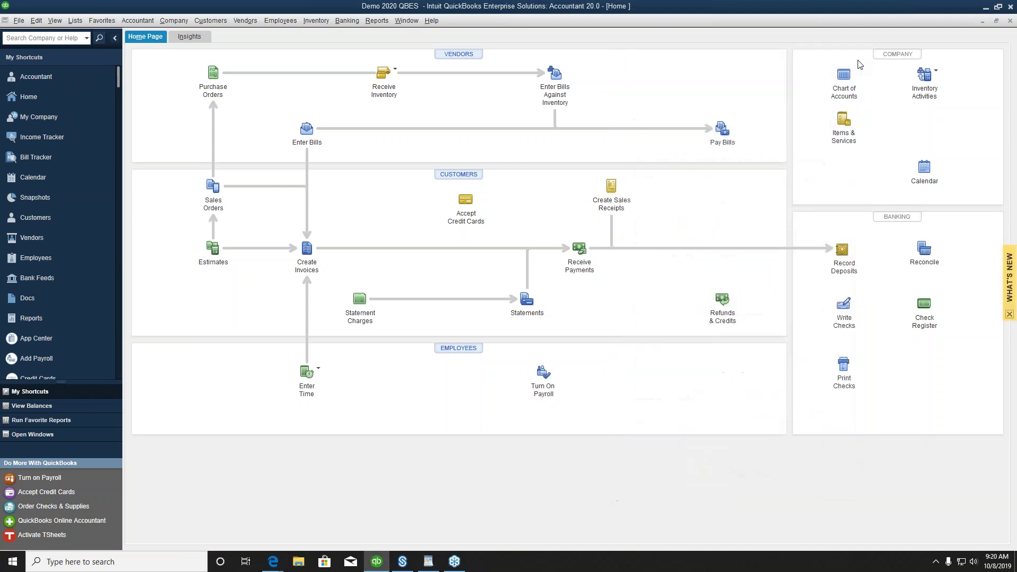
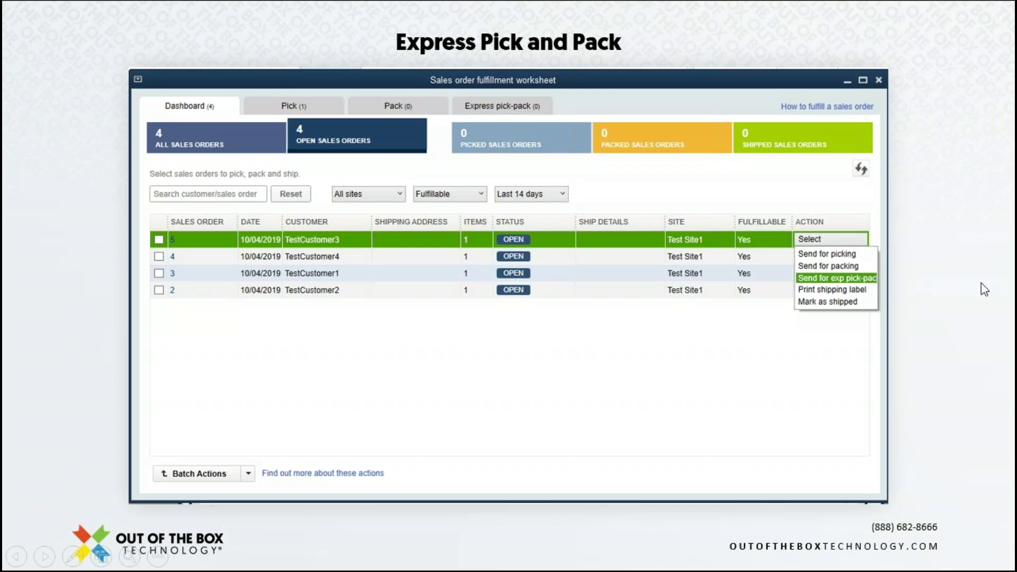
{"action": "key", "text": "Right"}
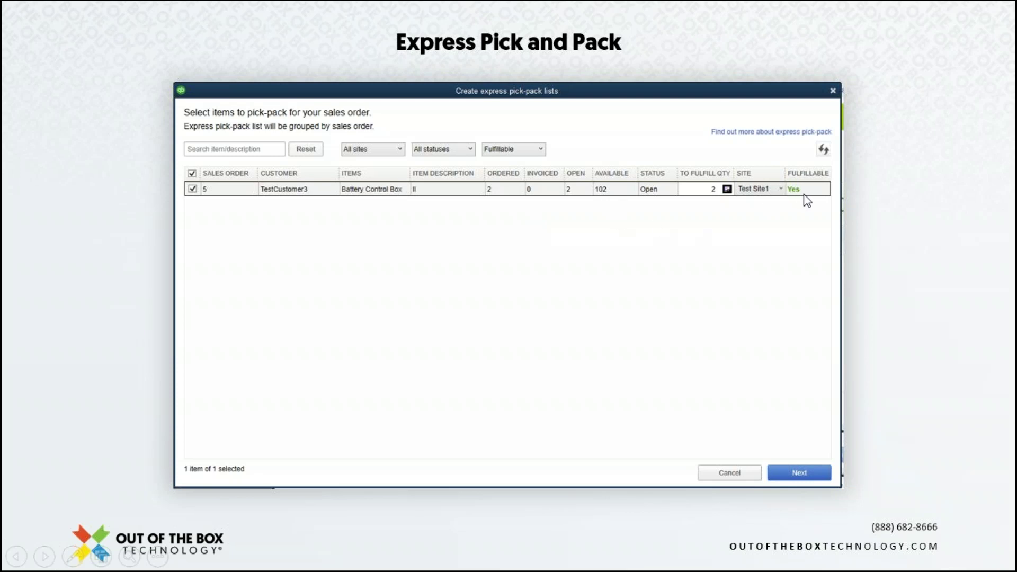
{"action": "key", "text": "Right"}
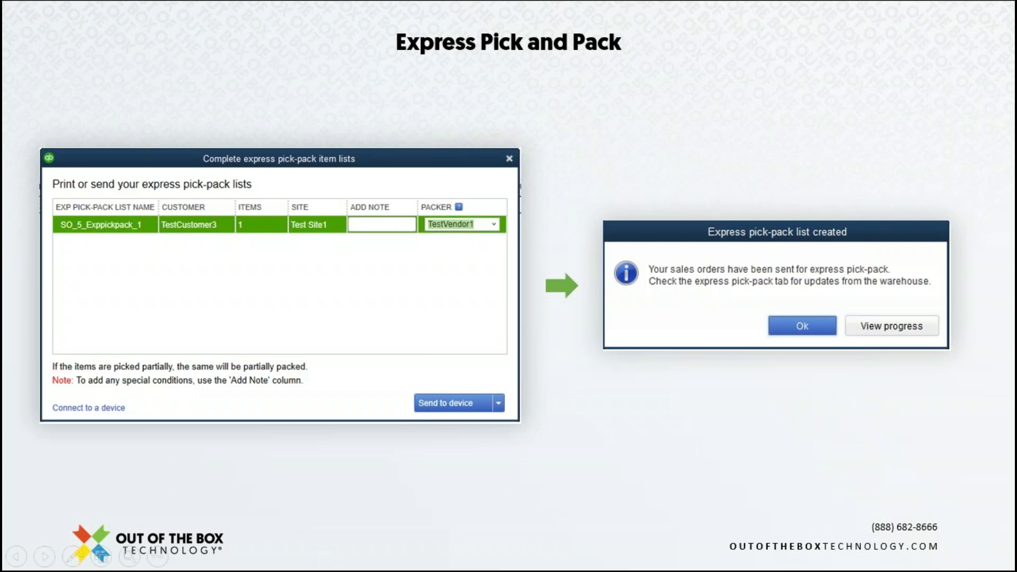
{"action": "key", "text": "Right"}
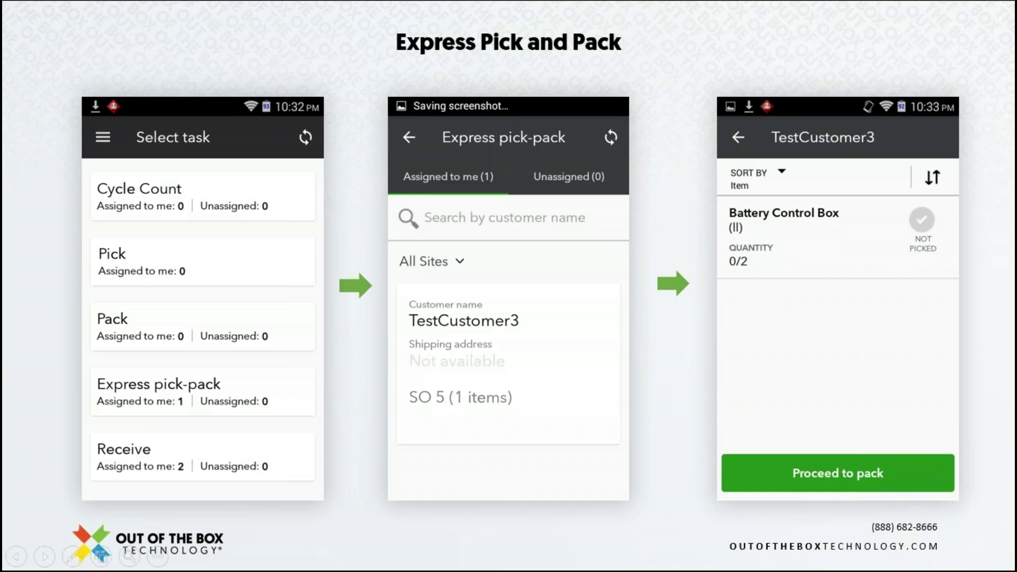
{"action": "key", "text": "Right"}
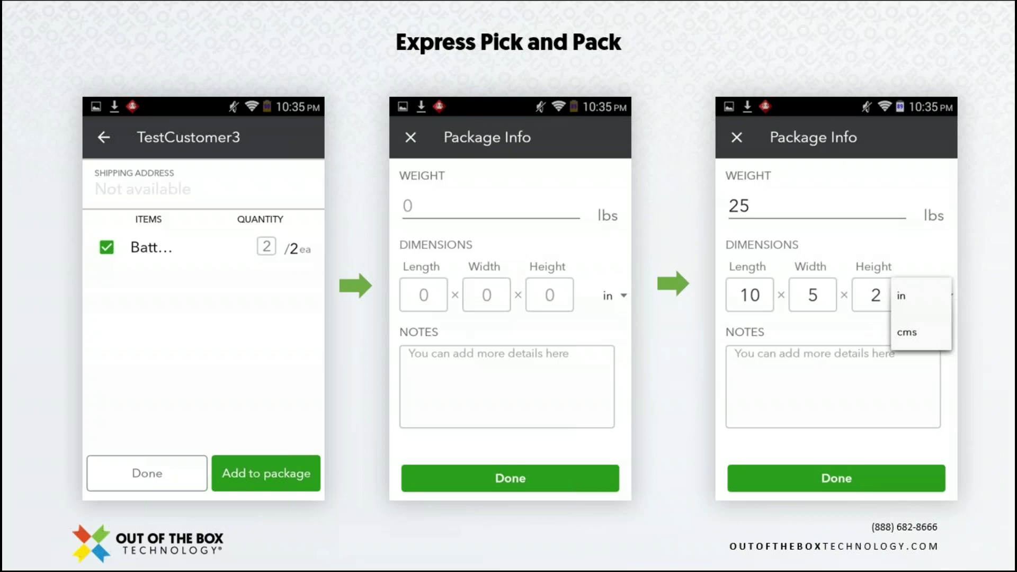
{"action": "left_click", "coordinate": [708, 521]}
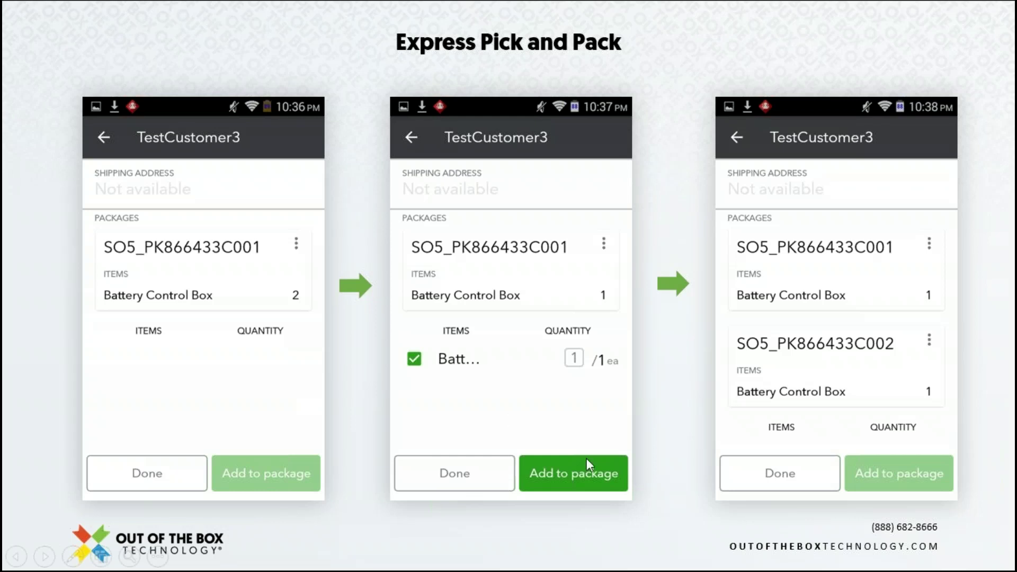
{"action": "left_click", "coordinate": [903, 481]}
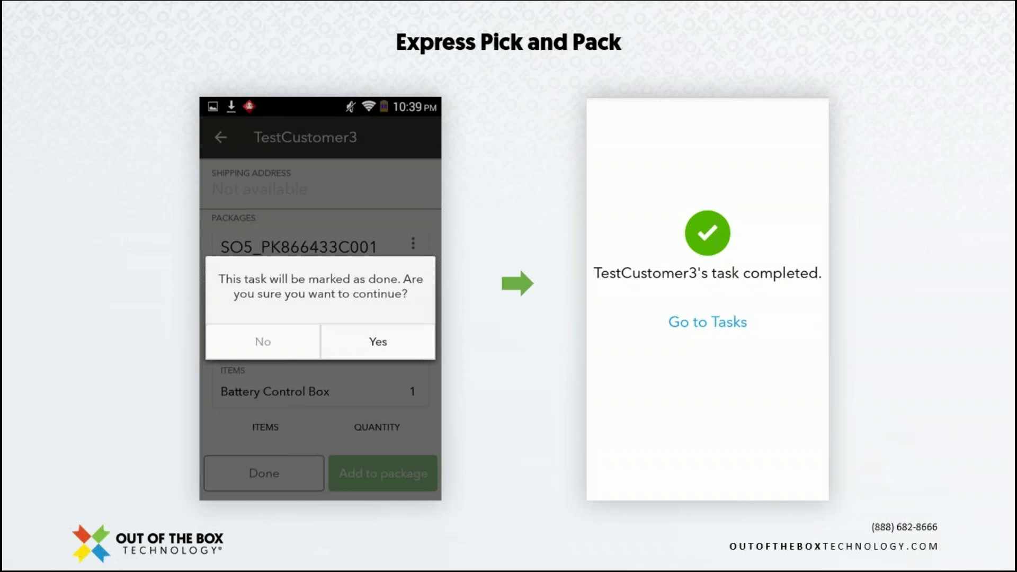
{"action": "key", "text": "Right"}
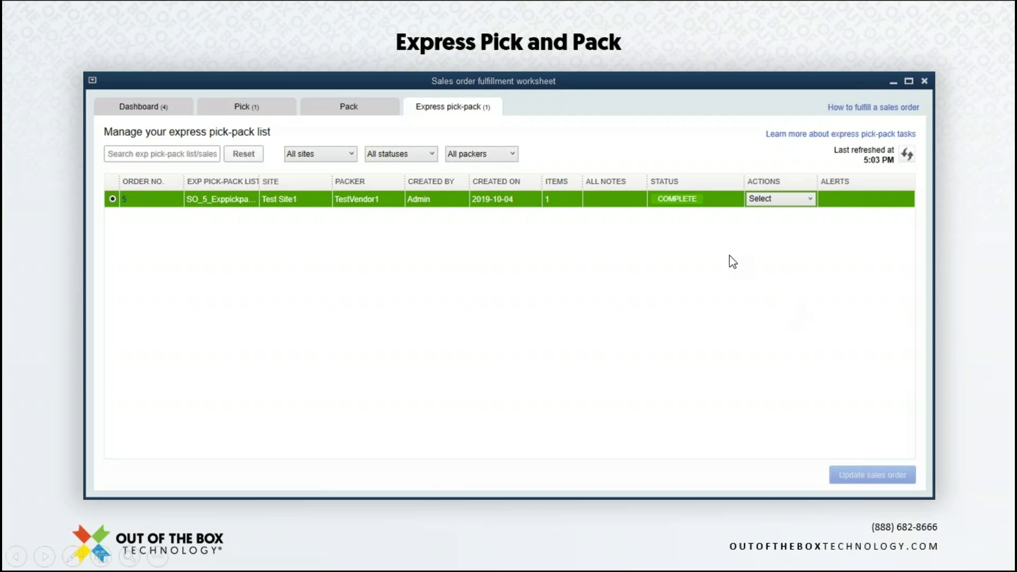
{"action": "key", "text": "Right"}
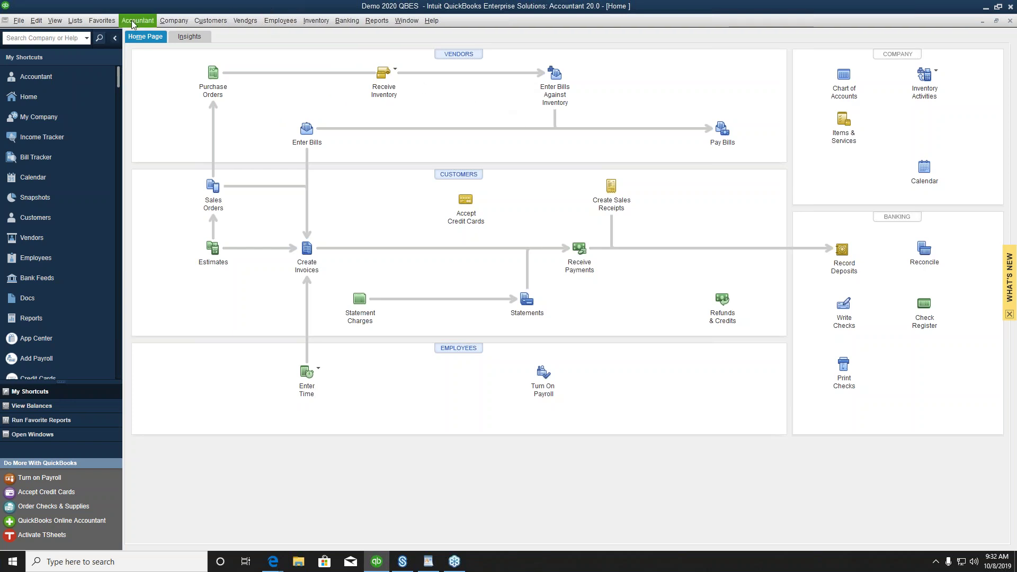
Open the Item List and select the Ship Services item
{"action": "left_click", "coordinate": [77, 21]}
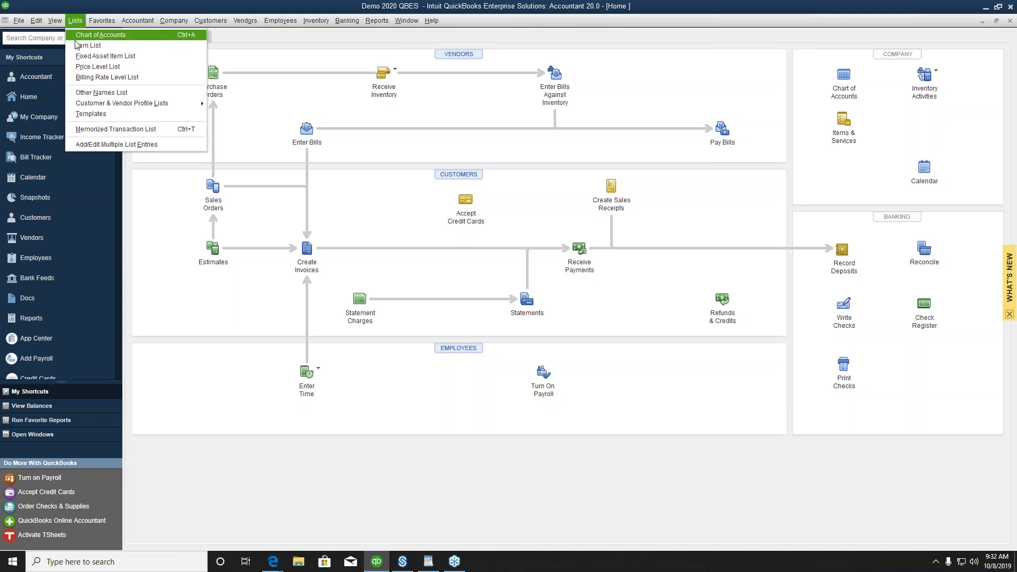
{"action": "left_click", "coordinate": [80, 46]}
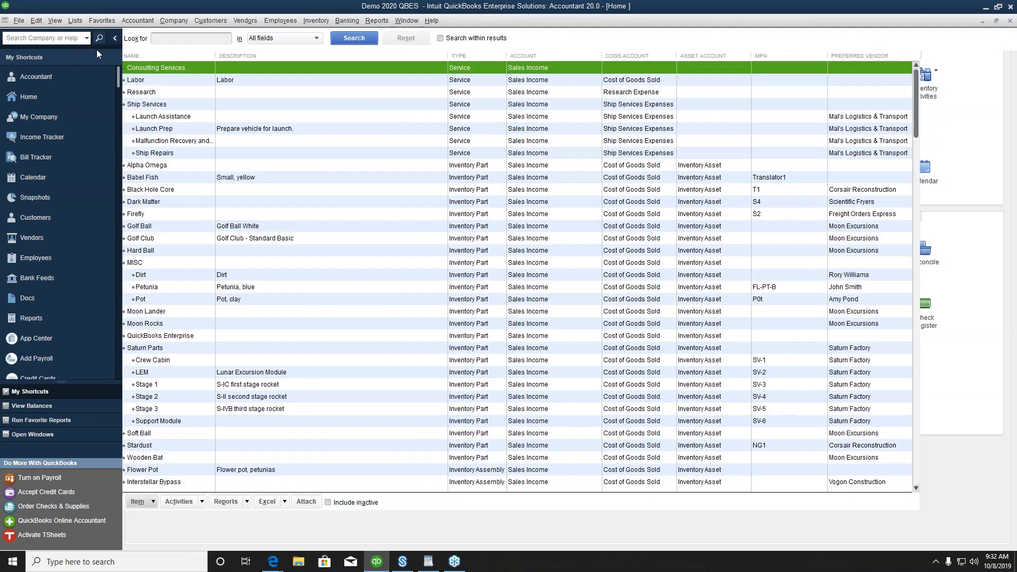
{"action": "left_click", "coordinate": [348, 166]}
{"action": "left_click", "coordinate": [244, 104]}
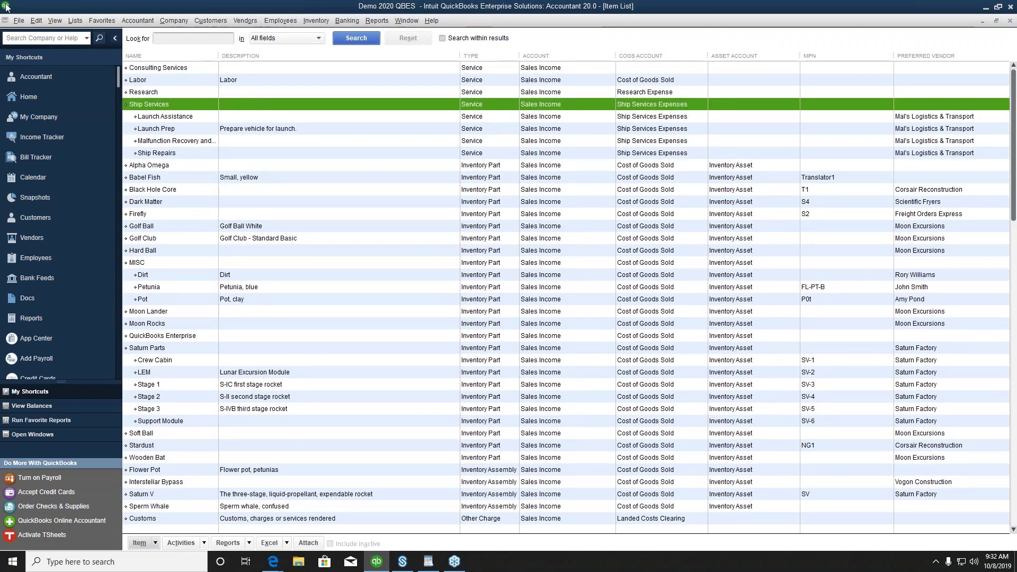
Open the Advanced Inventory Settings from the company preferences for Items & Inventory
{"action": "left_click", "coordinate": [35, 20]}
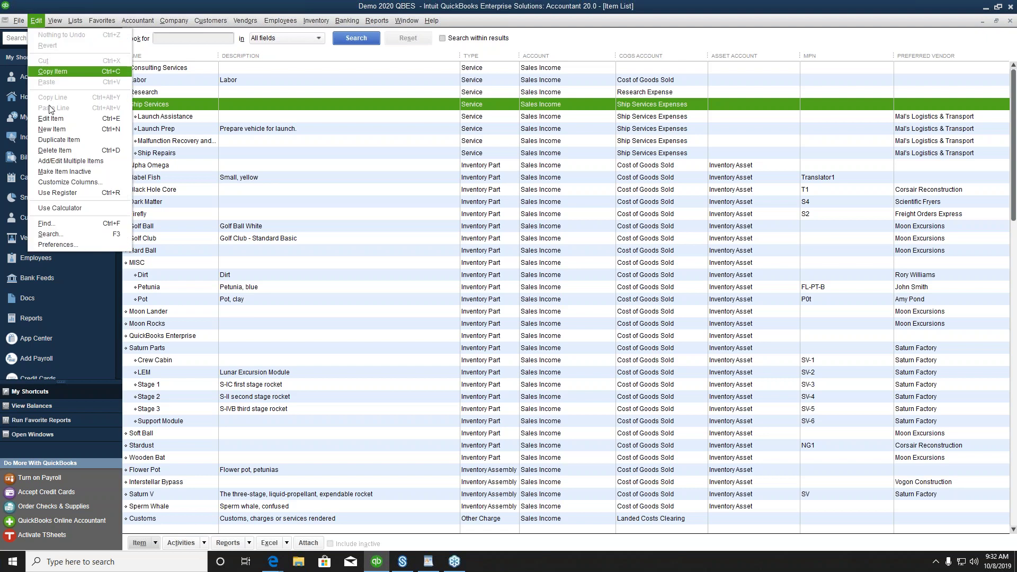
{"action": "left_click", "coordinate": [66, 245]}
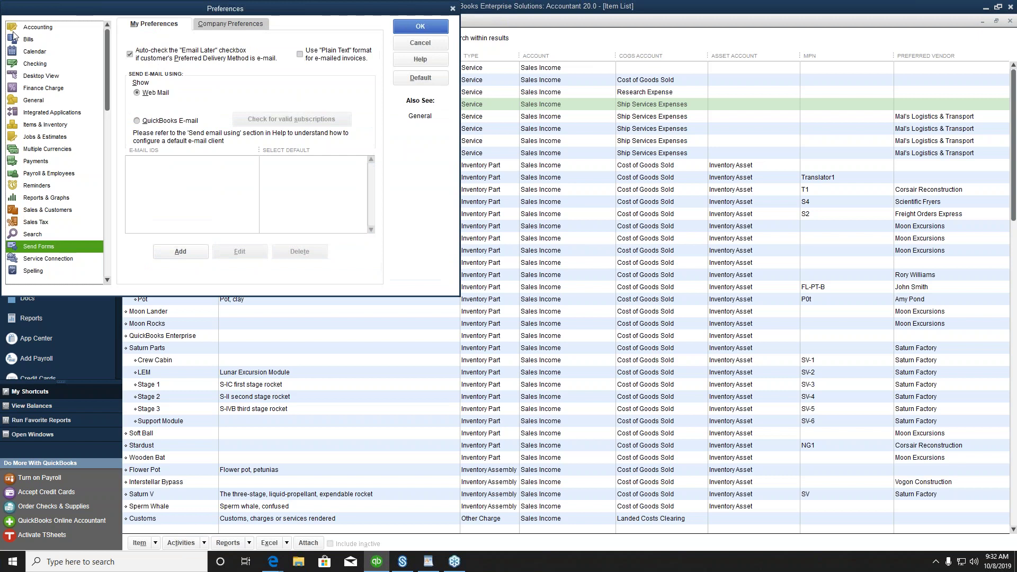
{"action": "left_click", "coordinate": [51, 125]}
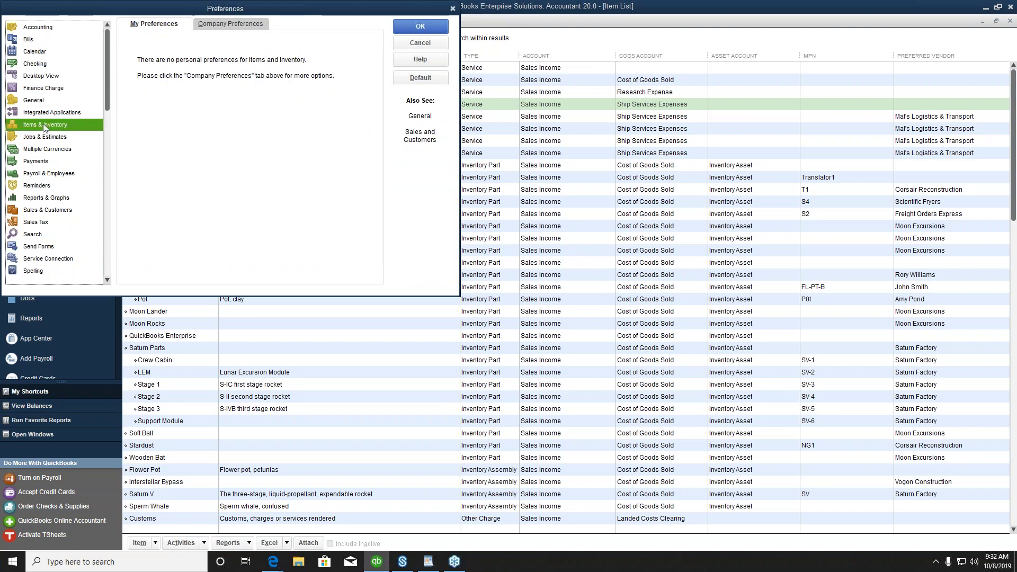
{"action": "left_click", "coordinate": [225, 26]}
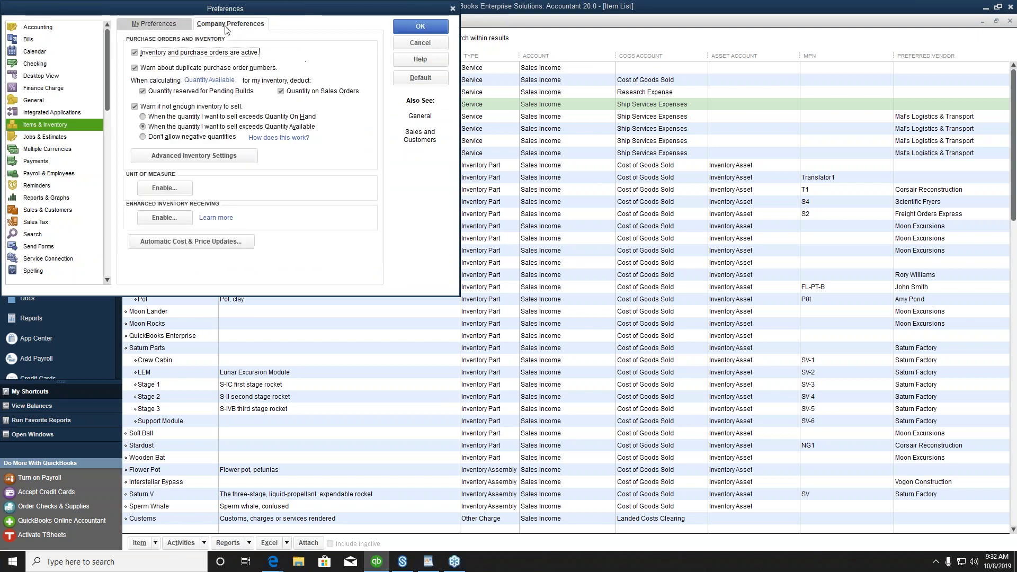
{"action": "left_click", "coordinate": [200, 156]}
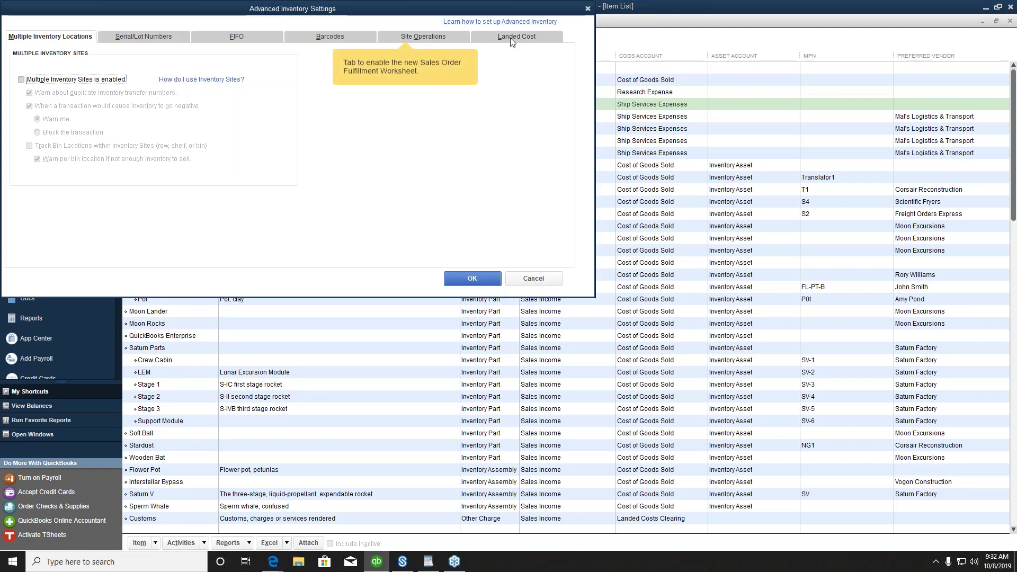
Review the landed cost account and its mapped shipping and handling items, and close the inventory settings and preferences
{"action": "left_click", "coordinate": [512, 40]}
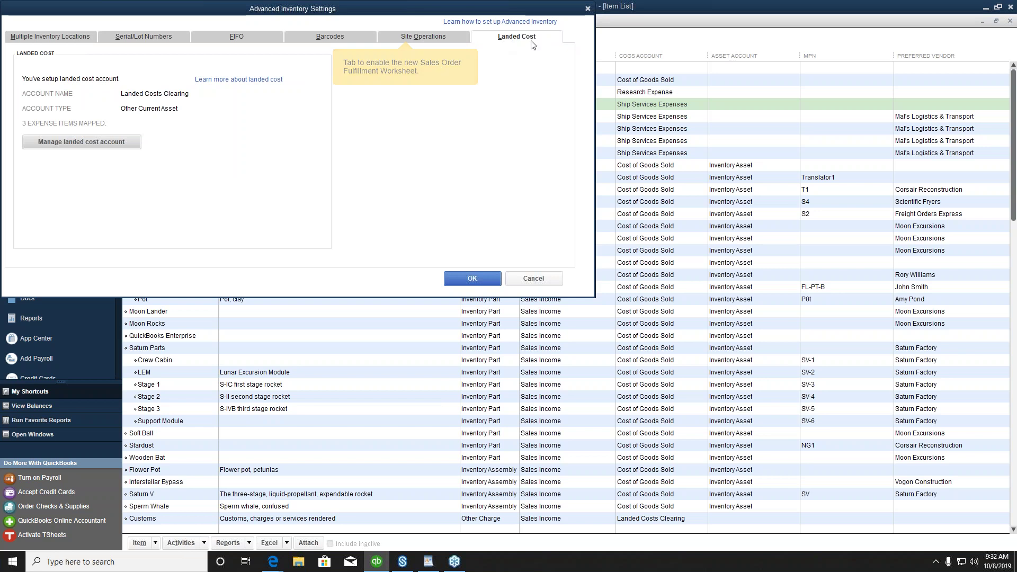
{"action": "left_click", "coordinate": [72, 143]}
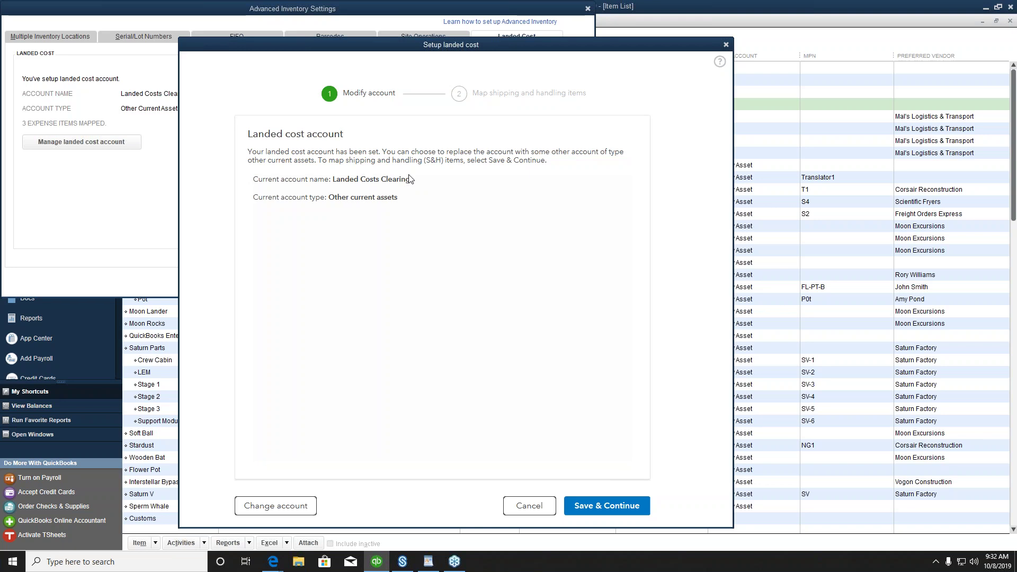
{"action": "left_click", "coordinate": [614, 507]}
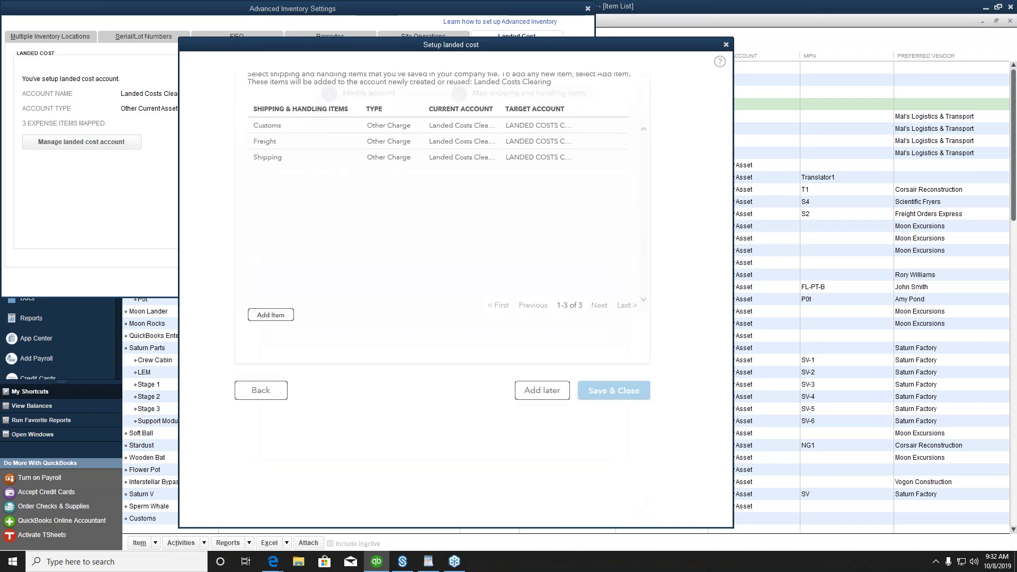
{"action": "left_click", "coordinate": [726, 44]}
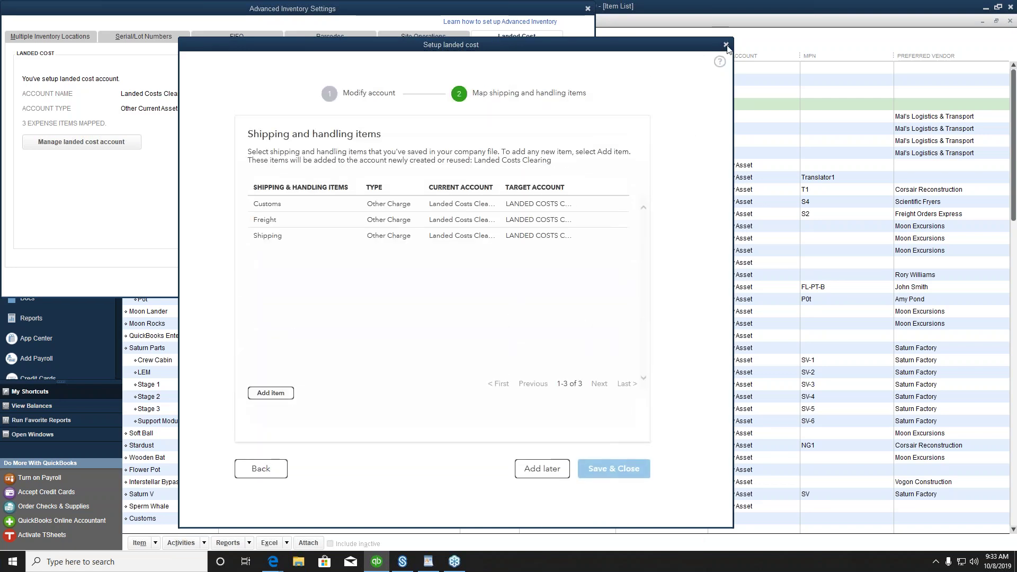
{"action": "left_click", "coordinate": [472, 278]}
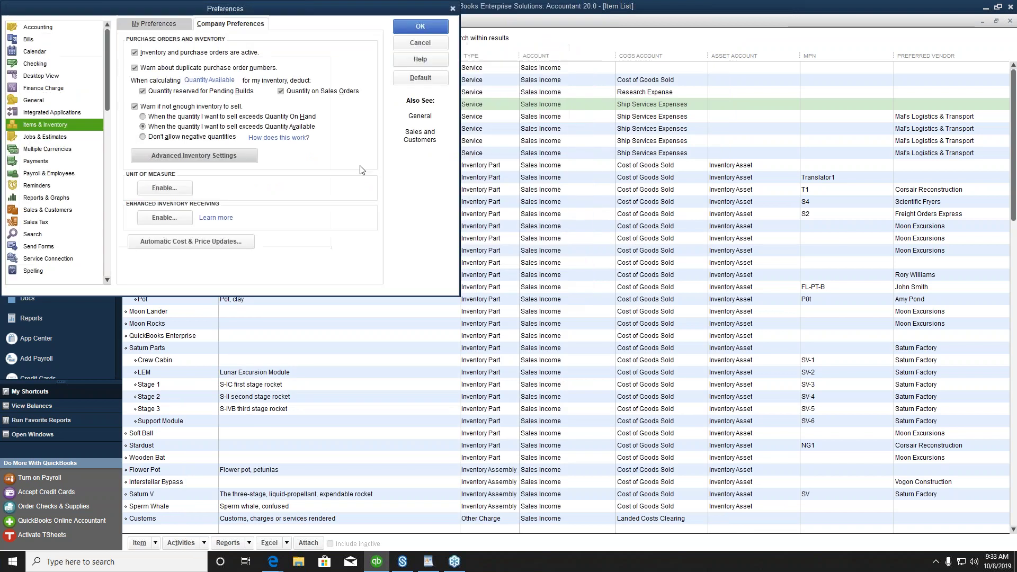
{"action": "left_click", "coordinate": [422, 27]}
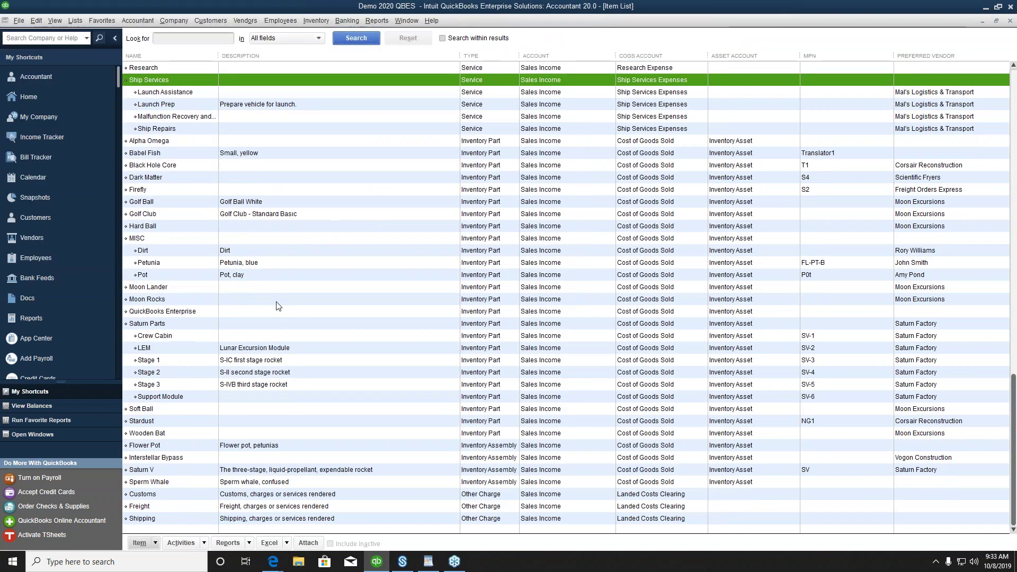
Open the Freight item for editing and set its income account to Landed Costs Clearing
{"action": "scroll", "coordinate": [228, 424], "scroll_direction": "down", "scroll_amount": 1}
{"action": "left_click", "coordinate": [147, 520]}
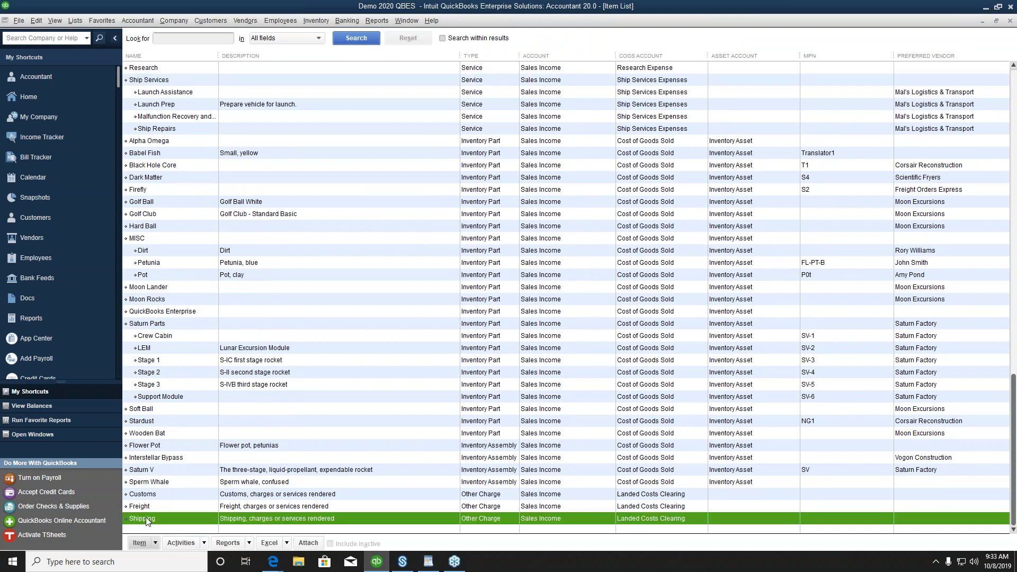
{"action": "left_click", "coordinate": [146, 507]}
{"action": "right_click", "coordinate": [146, 507]}
{"action": "left_click", "coordinate": [170, 300]}
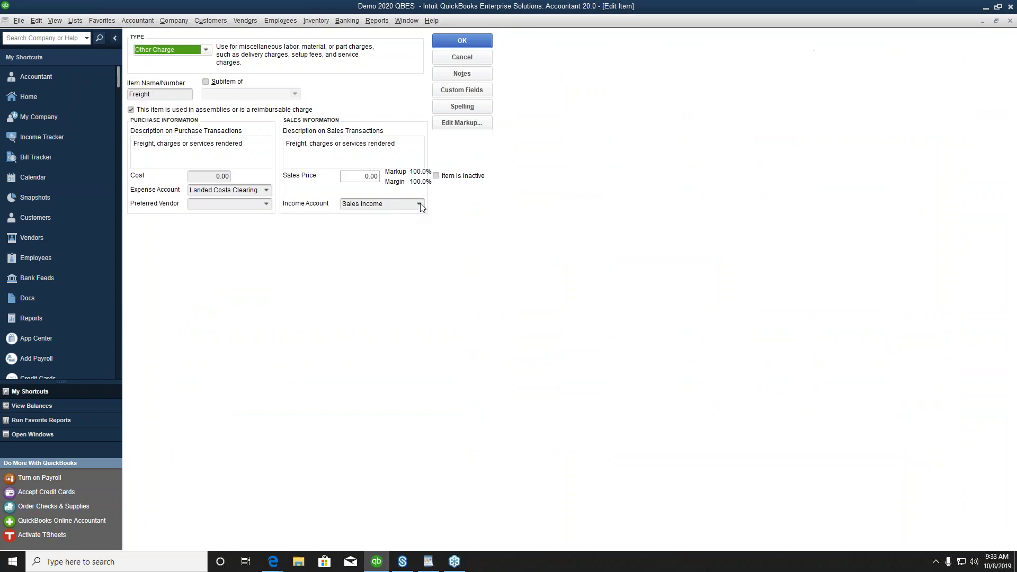
{"action": "left_click", "coordinate": [419, 204]}
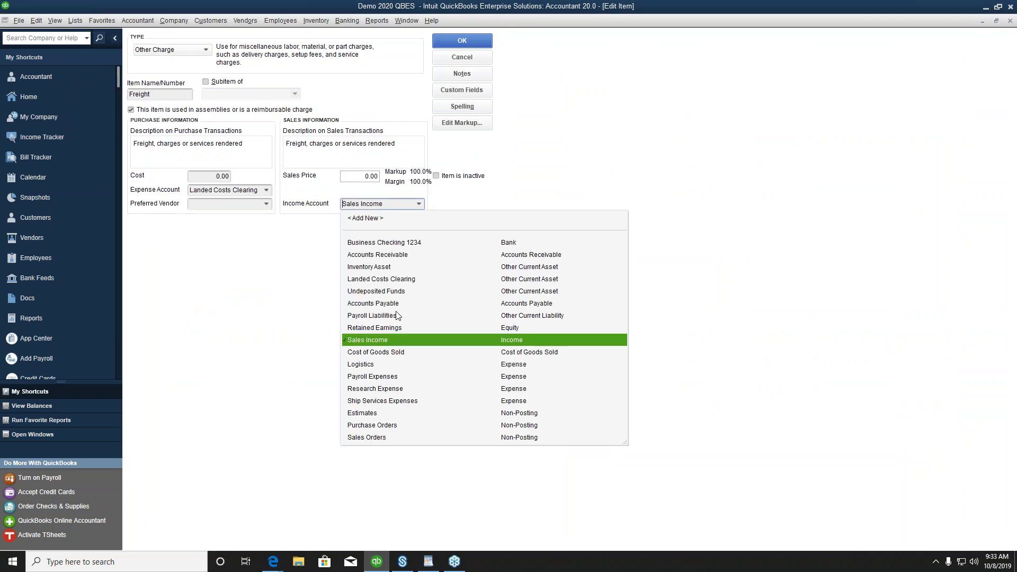
{"action": "left_click", "coordinate": [373, 280]}
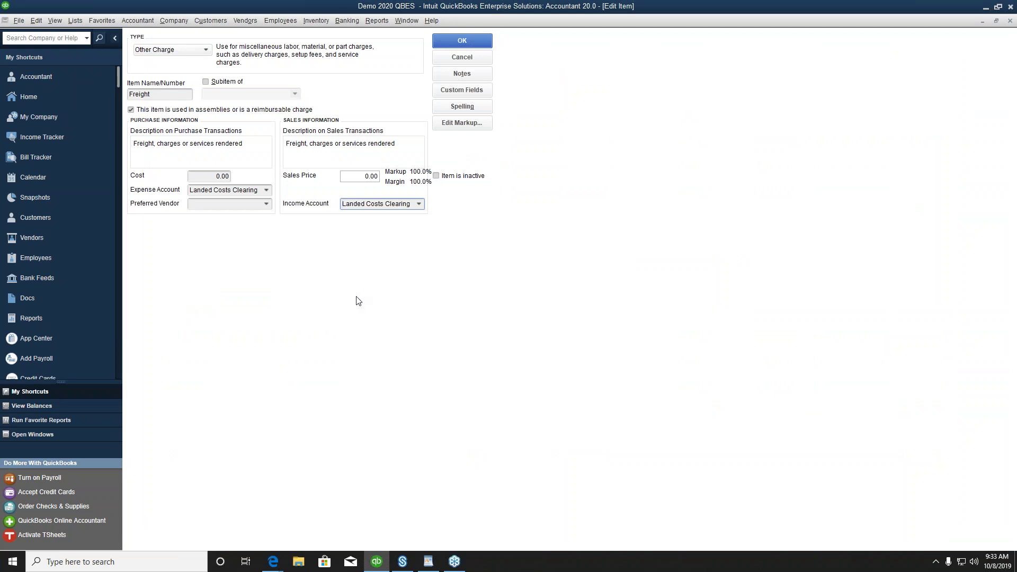
Save the Freight item changes and return to the home page
{"action": "left_click", "coordinate": [453, 45]}
{"action": "left_click", "coordinate": [460, 213]}
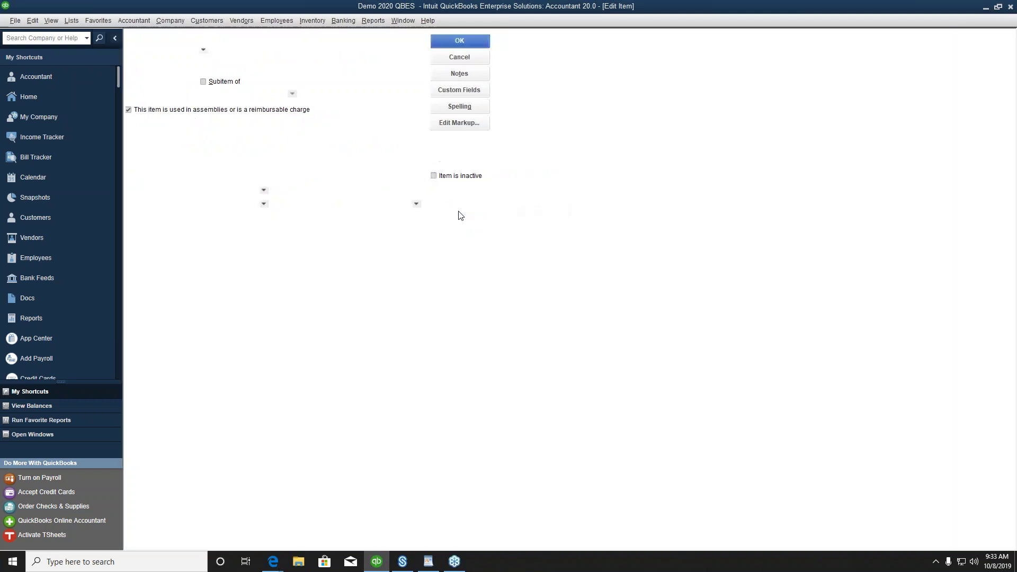
{"action": "left_click", "coordinate": [37, 96]}
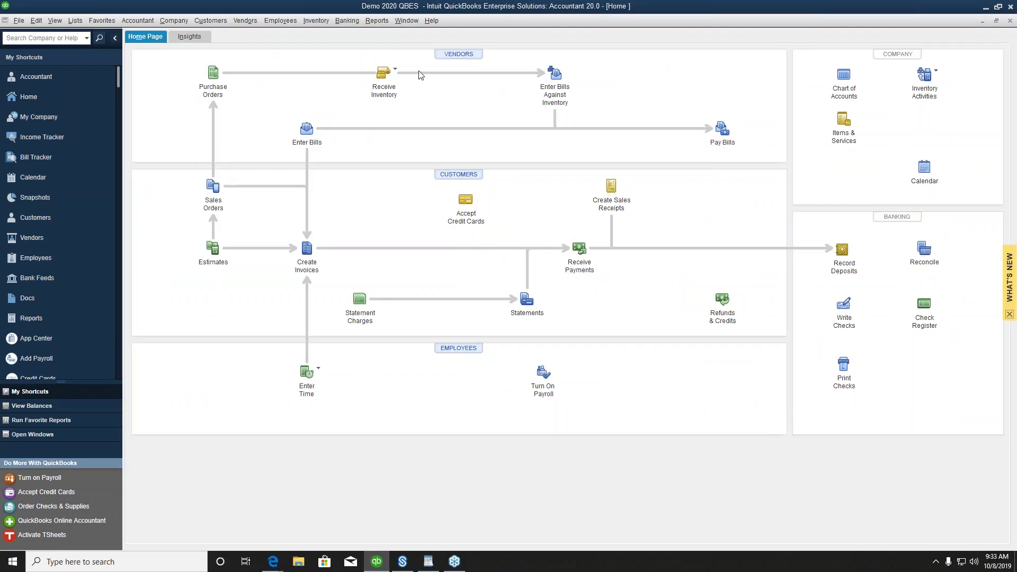
Start receiving inventory with a bill and choose Golf Equipment Inc as the vendor
{"action": "left_click", "coordinate": [383, 74]}
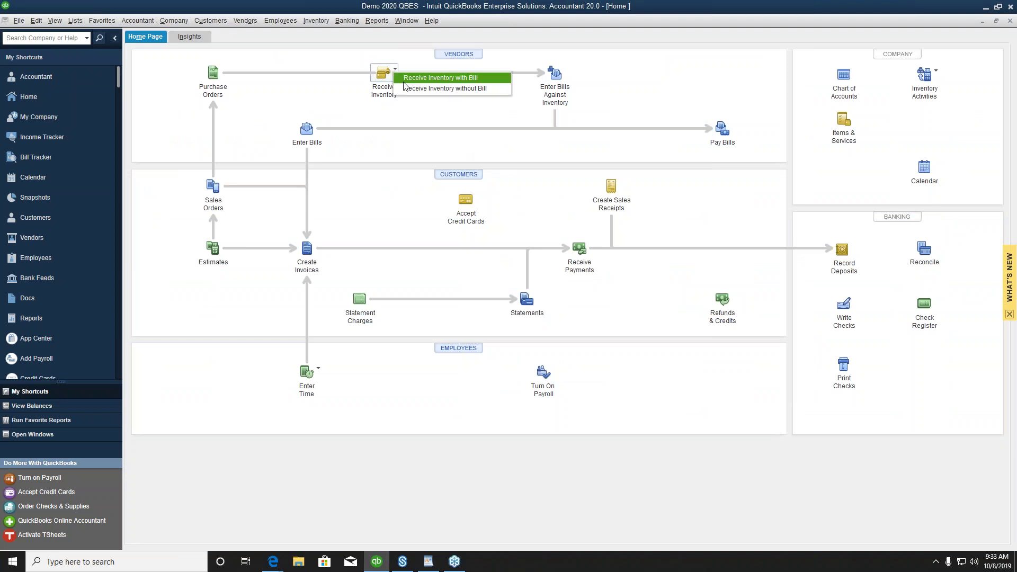
{"action": "left_click", "coordinate": [432, 78]}
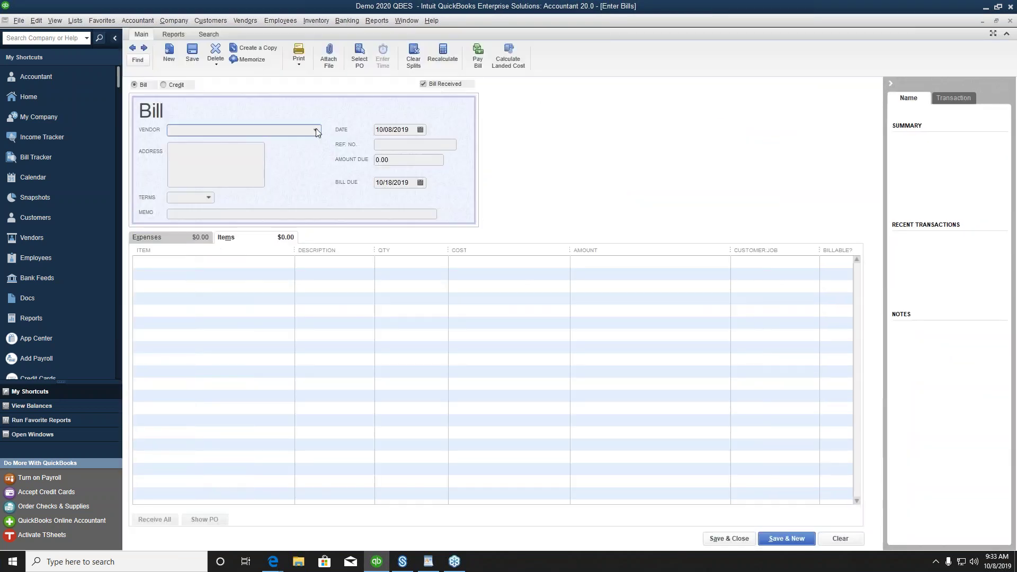
{"action": "left_click", "coordinate": [315, 130]}
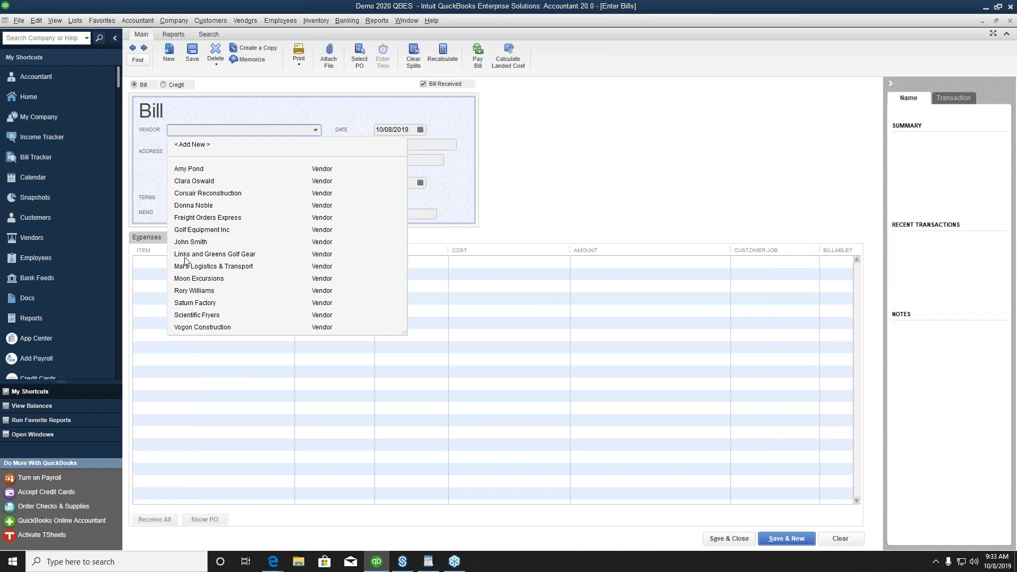
{"action": "left_click", "coordinate": [200, 230]}
Add the Alpha Omega item with a quantity of 100 to the bill, save it and start a new one
{"action": "left_click", "coordinate": [232, 261]}
{"action": "left_click", "coordinate": [288, 262]}
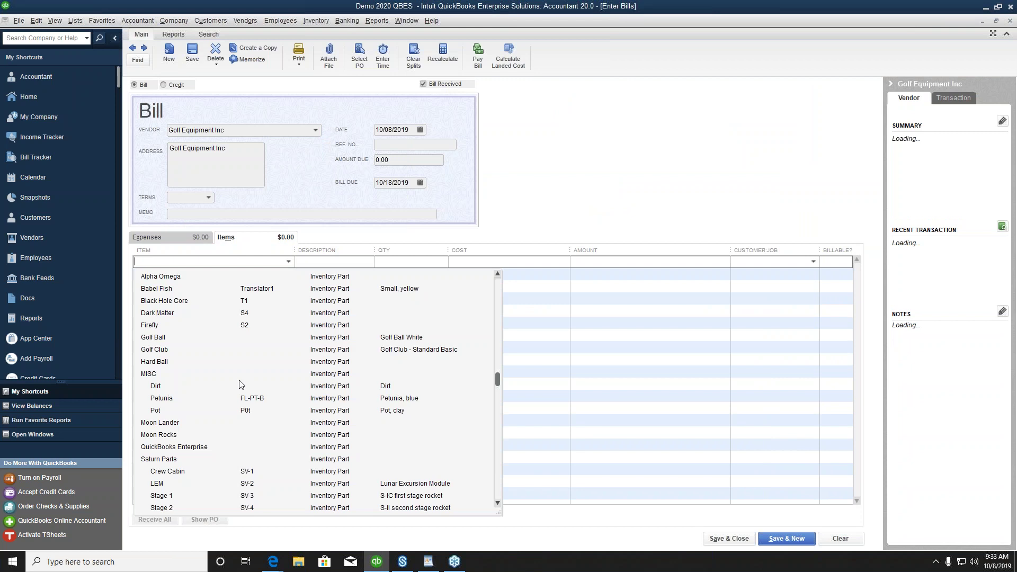
{"action": "scroll", "coordinate": [245, 325], "scroll_direction": "up", "scroll_amount": 3}
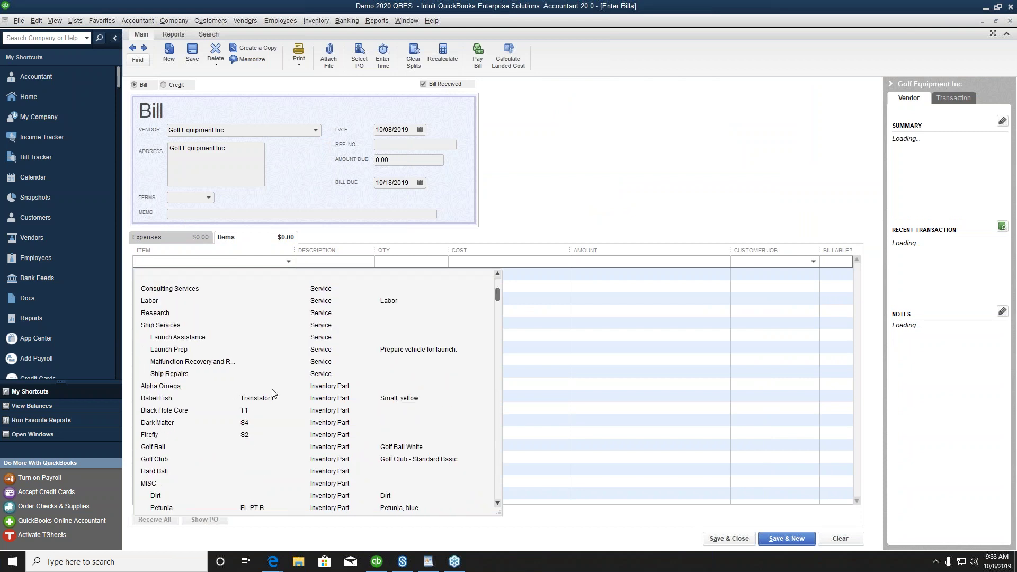
{"action": "left_click", "coordinate": [174, 387]}
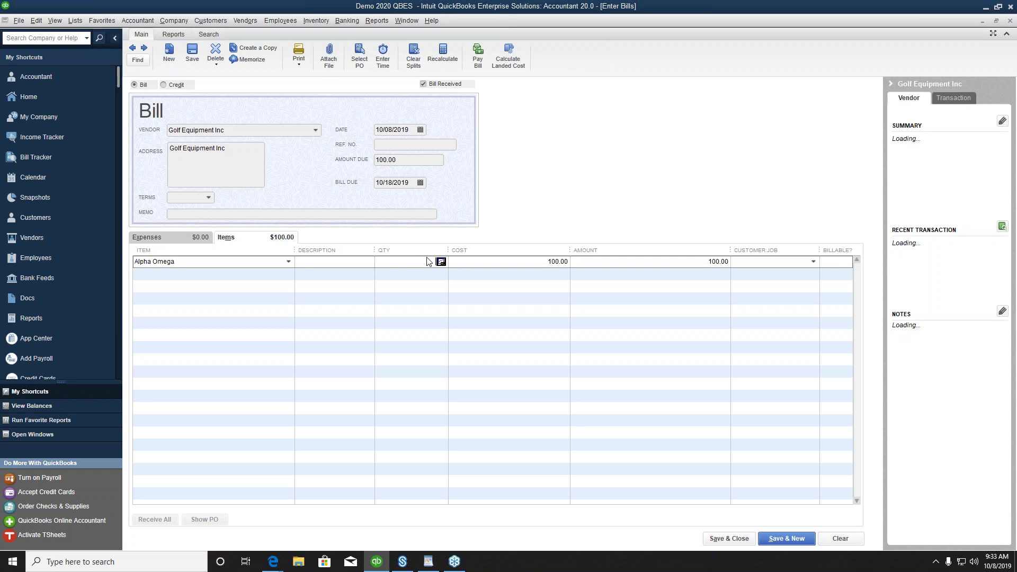
{"action": "type", "text": "100"}
{"action": "key", "text": "Tab"}
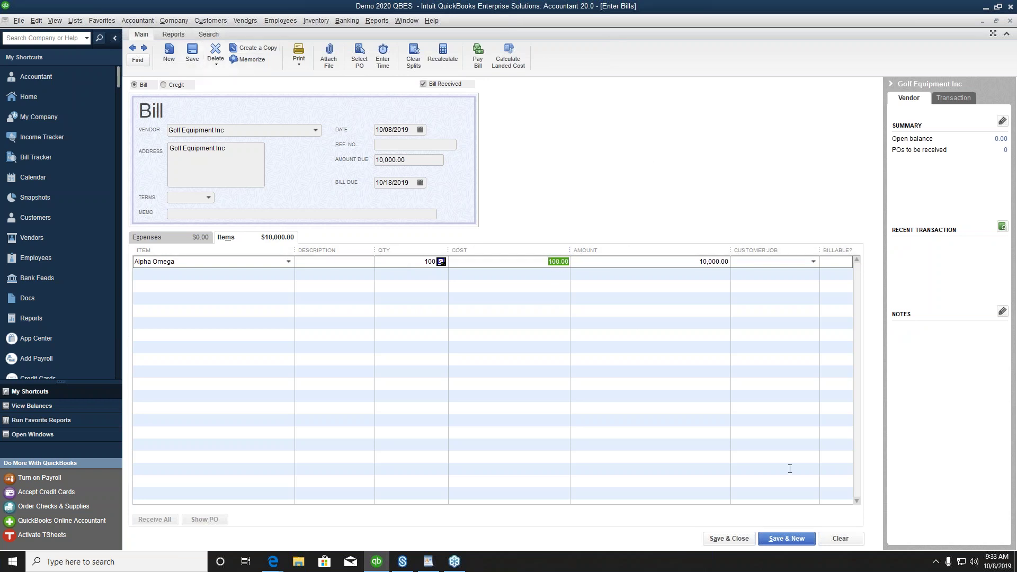
{"action": "left_click", "coordinate": [793, 538]}
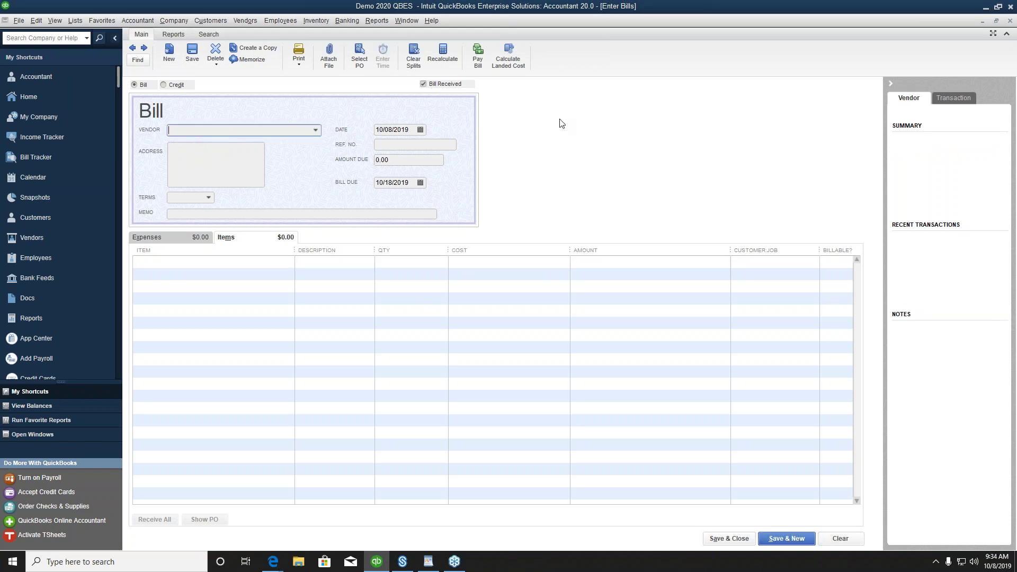
Select the individual vendor for the shipping charge on the new bill and add the Shipping item at a cost of 100
{"action": "left_click", "coordinate": [316, 130]}
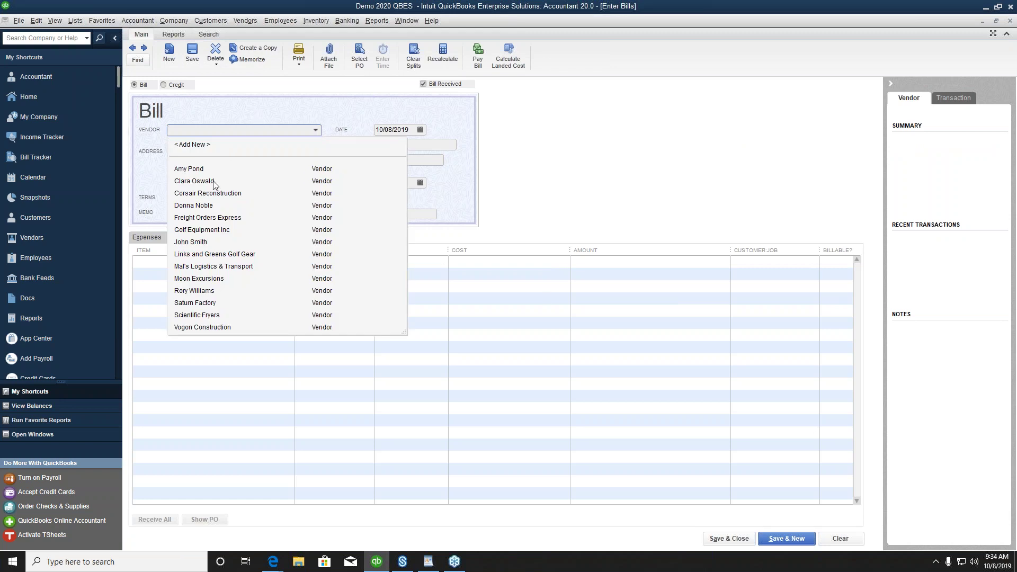
{"action": "left_click", "coordinate": [195, 242]}
{"action": "left_click", "coordinate": [238, 262]}
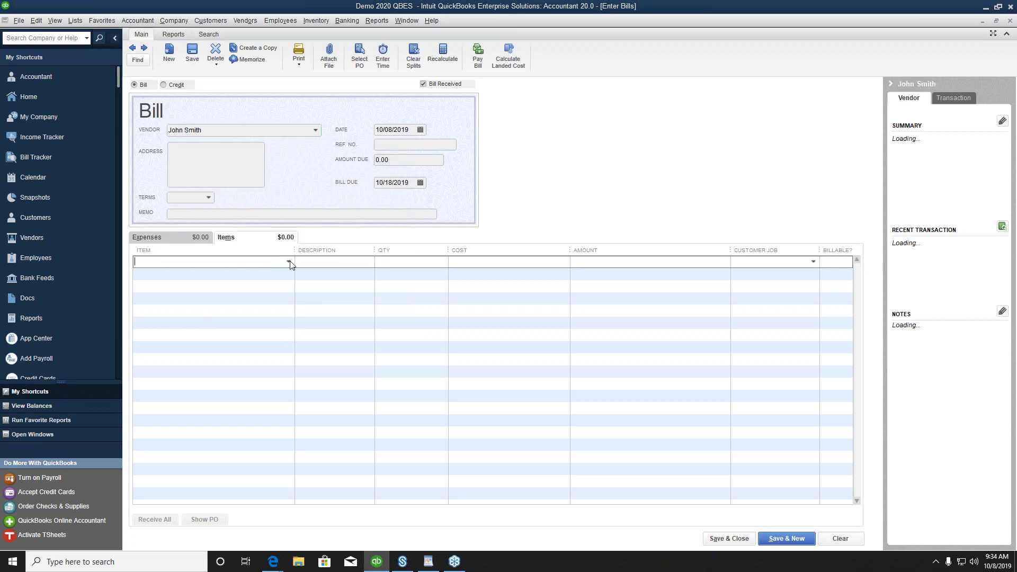
{"action": "left_click", "coordinate": [289, 262]}
{"action": "scroll", "coordinate": [201, 422], "scroll_direction": "down", "scroll_amount": 4}
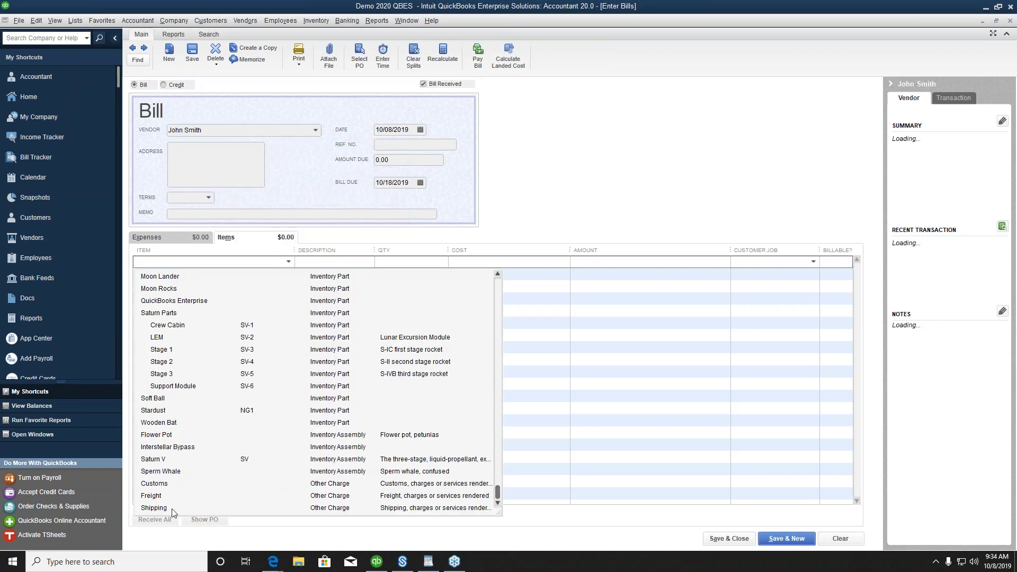
{"action": "left_click", "coordinate": [155, 509]}
{"action": "key", "text": "Tab"}
{"action": "key", "text": "Tab"}
{"action": "key", "text": "Tab"}
{"action": "type", "text": "1"}
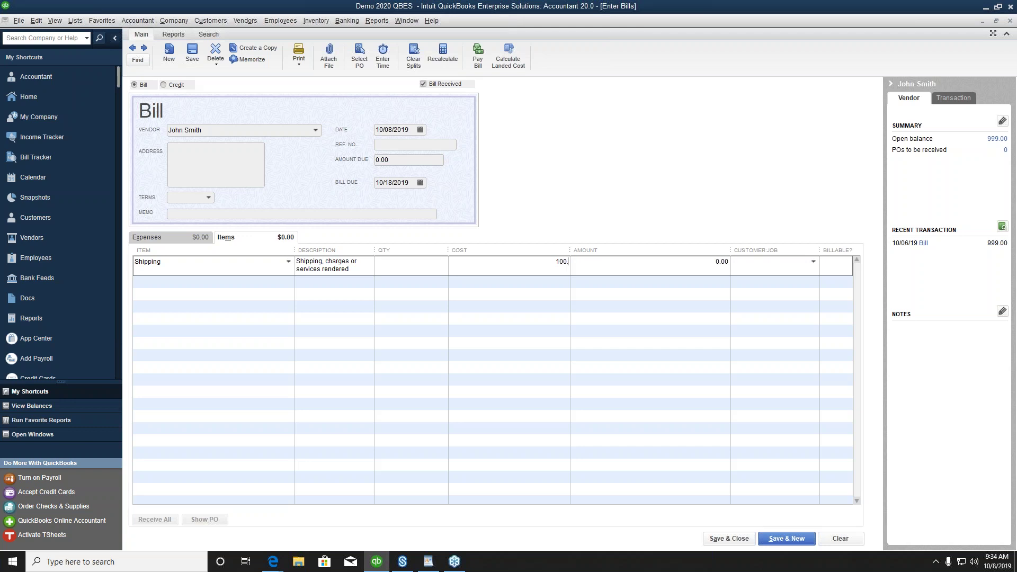
Save the shipping bill, cancelling the update of the Shipping item's cost
{"action": "left_click", "coordinate": [736, 539]}
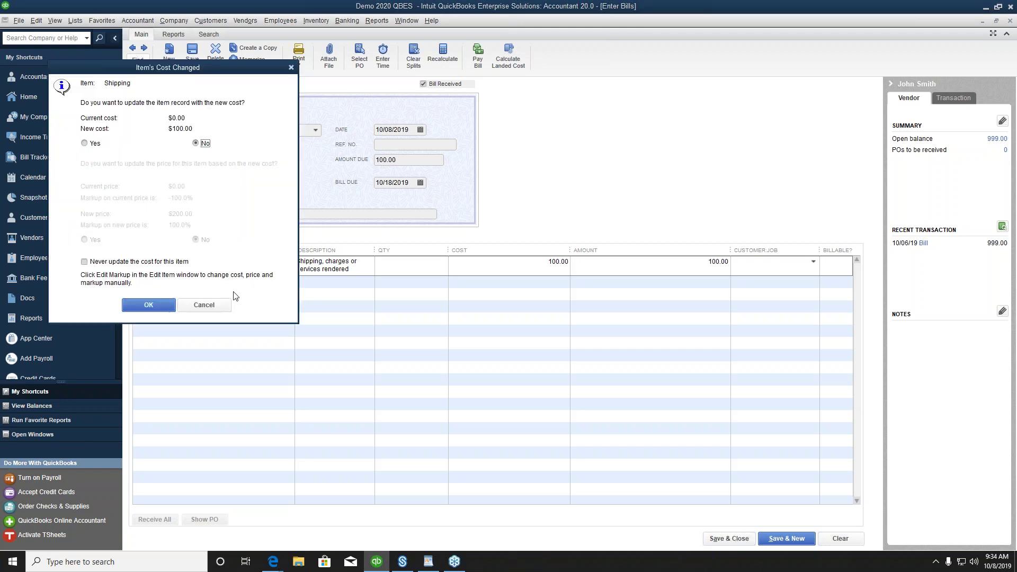
{"action": "left_click", "coordinate": [204, 304]}
{"action": "left_click", "coordinate": [193, 53]}
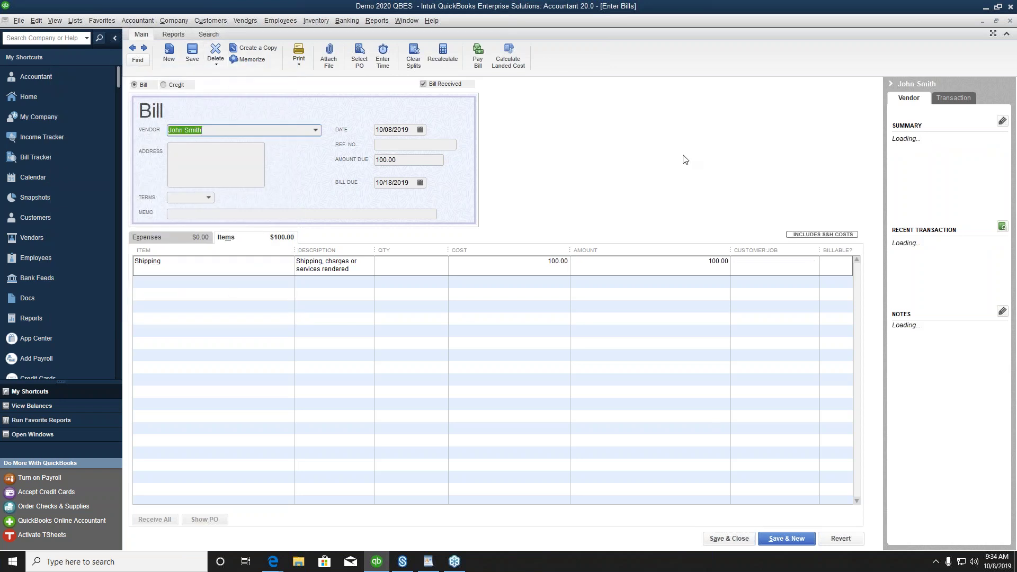
Go back to the Golf Equipment Inc bill and open its landed cost calculation
{"action": "left_click", "coordinate": [133, 49]}
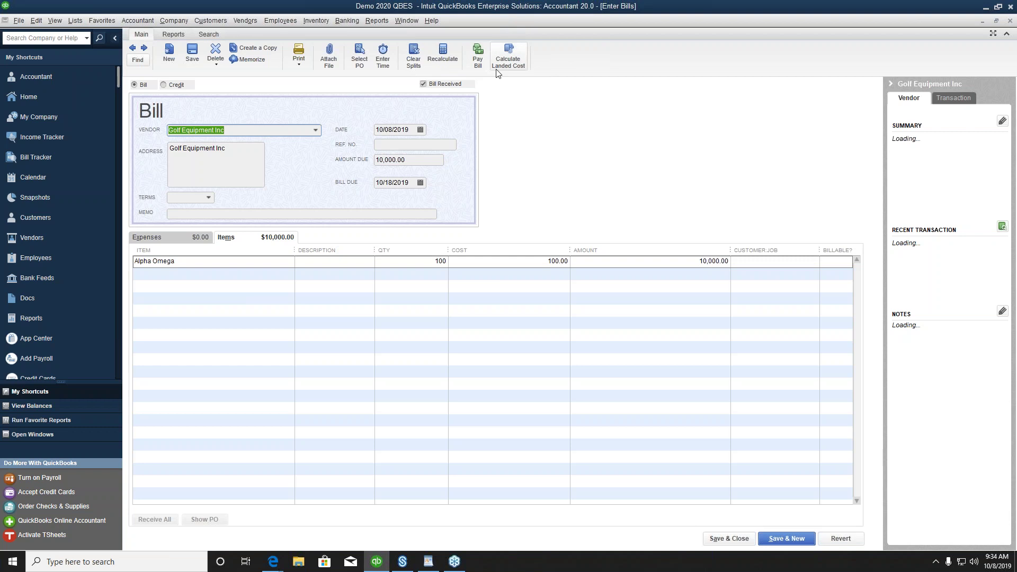
{"action": "left_click", "coordinate": [511, 57]}
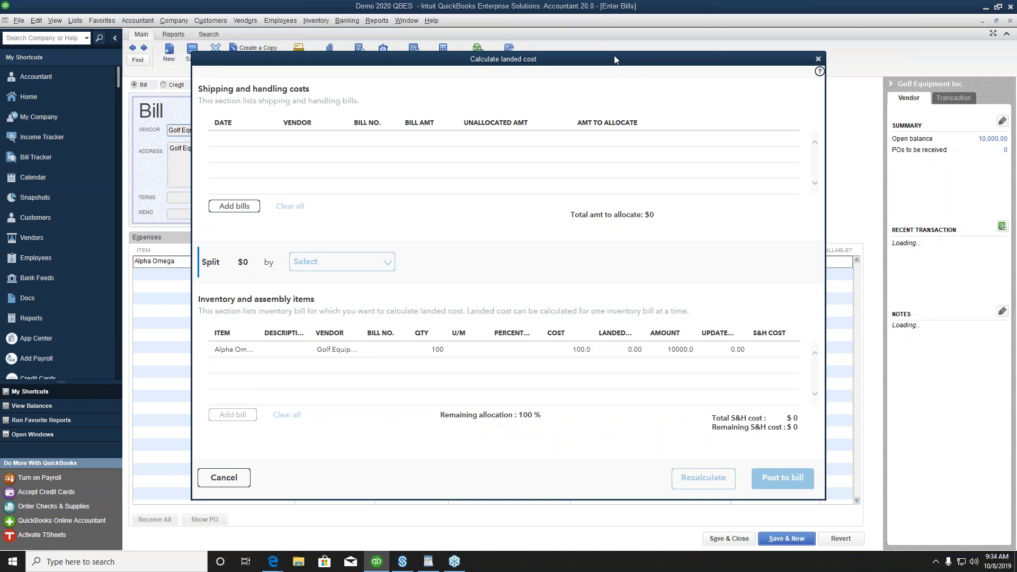
{"action": "mouse_move", "coordinate": [614, 55]}
{"action": "left_mouse_down"}
{"action": "mouse_move", "coordinate": [541, 45]}
{"action": "mouse_move", "coordinate": [681, 37]}
{"action": "mouse_move", "coordinate": [610, 46]}
{"action": "left_mouse_up"}
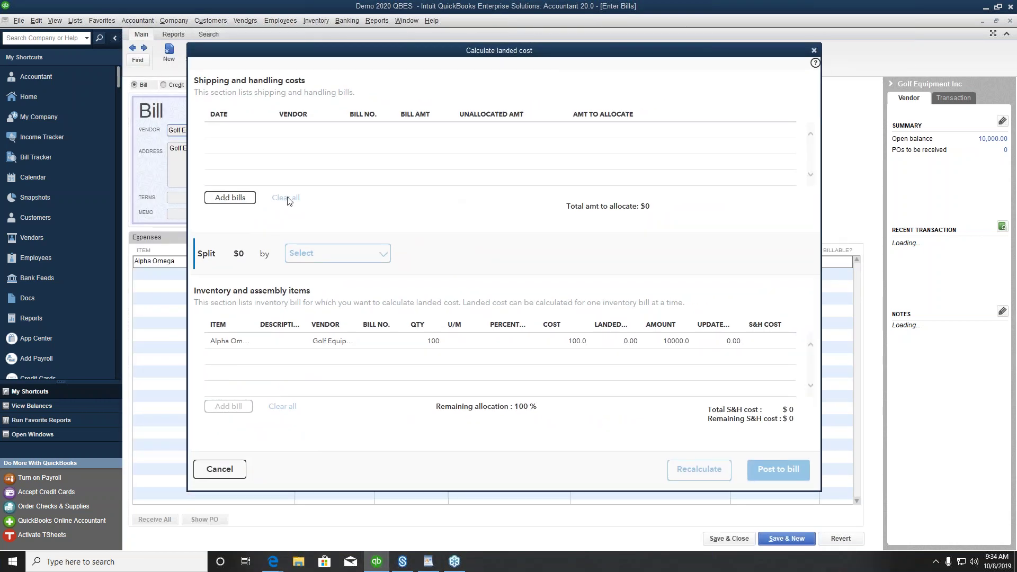
Add the unallocated shipping bill dated 10/08/2019 to the shipping and handling costs
{"action": "left_click", "coordinate": [236, 202]}
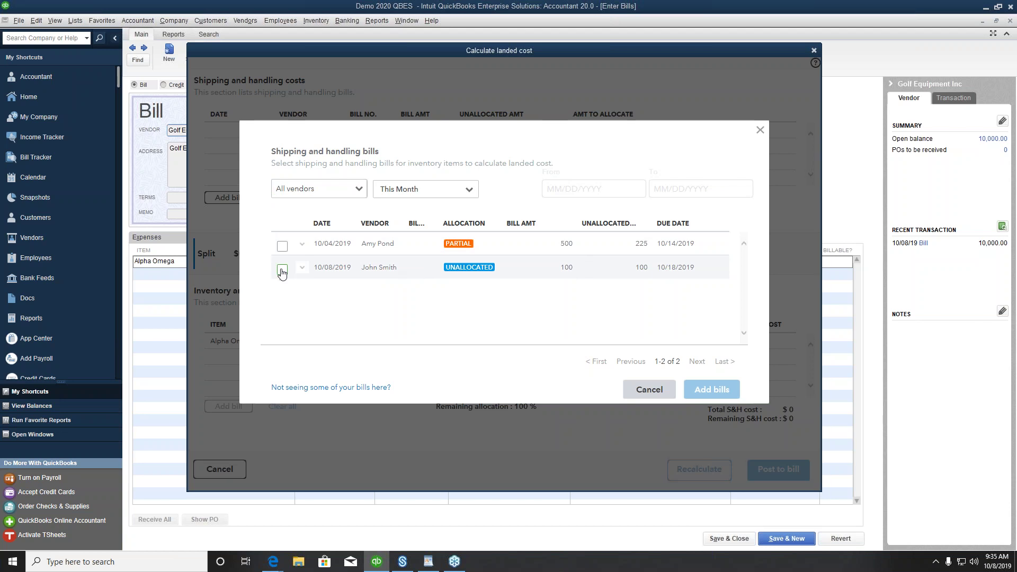
{"action": "left_click", "coordinate": [282, 271]}
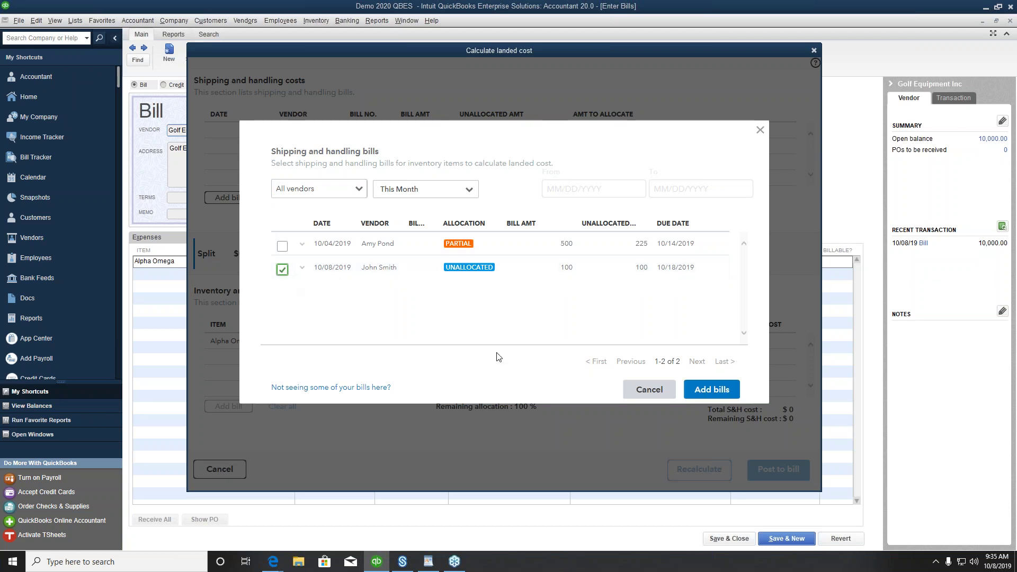
{"action": "left_click", "coordinate": [702, 387]}
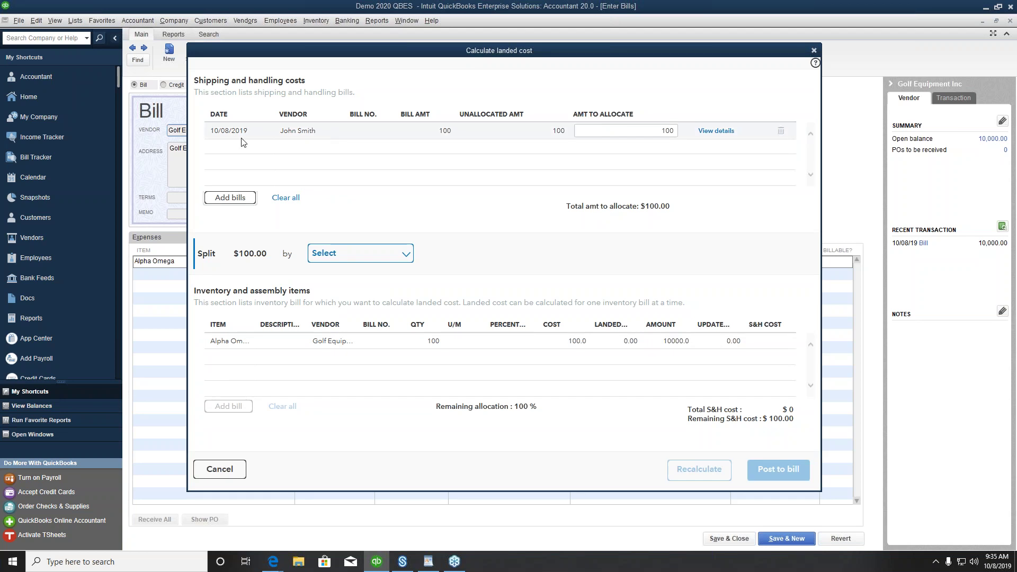
Check the shipping bill's amount to allocate and review its item details
{"action": "left_click", "coordinate": [656, 132]}
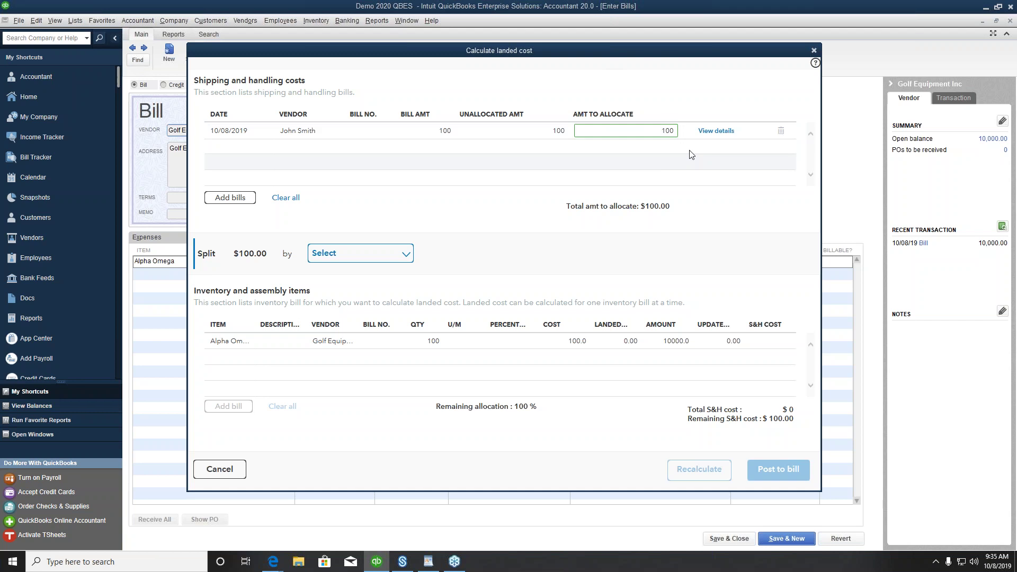
{"action": "left_click", "coordinate": [726, 131]}
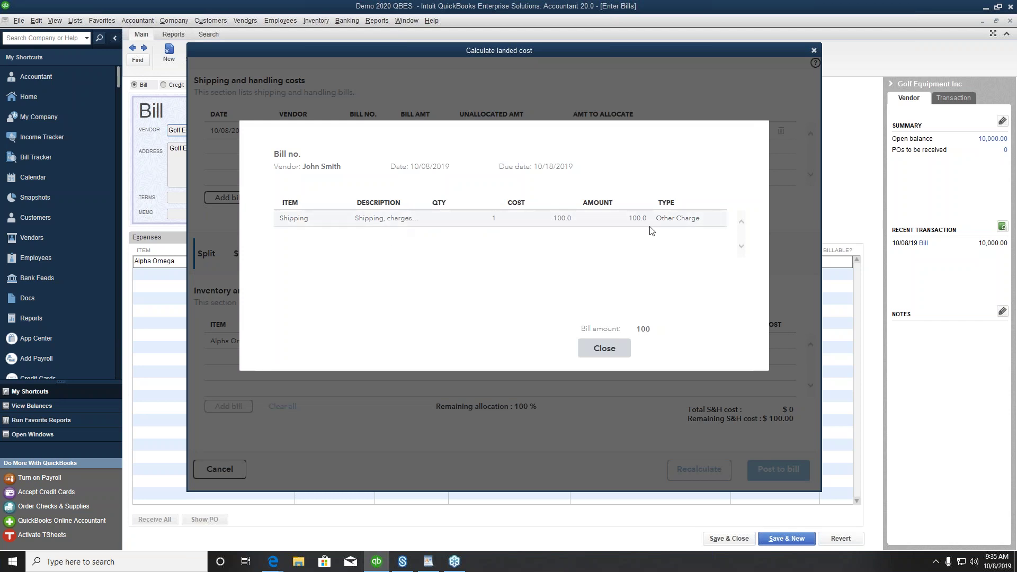
{"action": "left_click", "coordinate": [605, 349]}
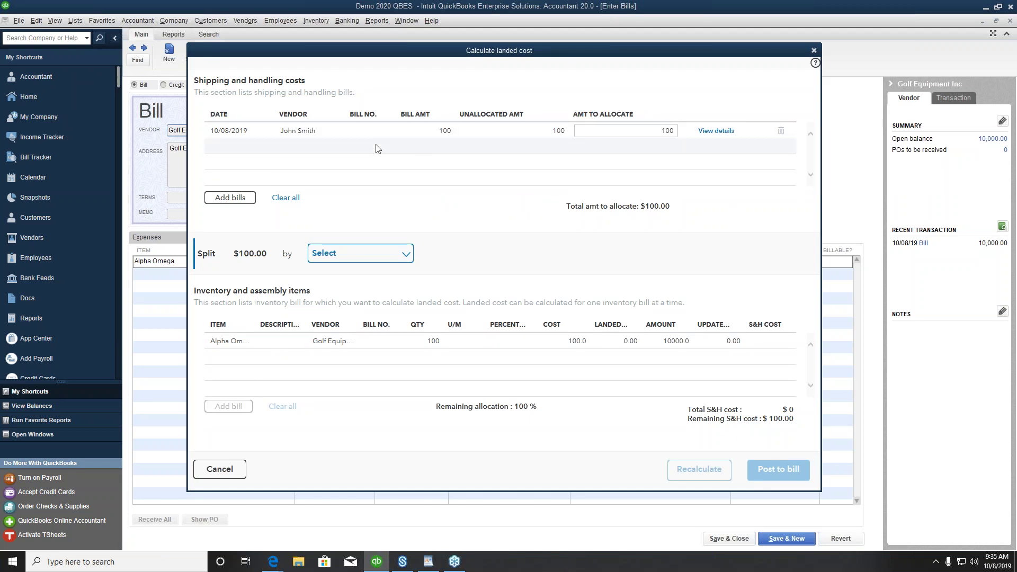
Try splitting the shipping cost by Amount and by S&H Cost (manual)
{"action": "left_click_drag", "start_coordinate": [436, 60], "coordinate": [446, 36]}
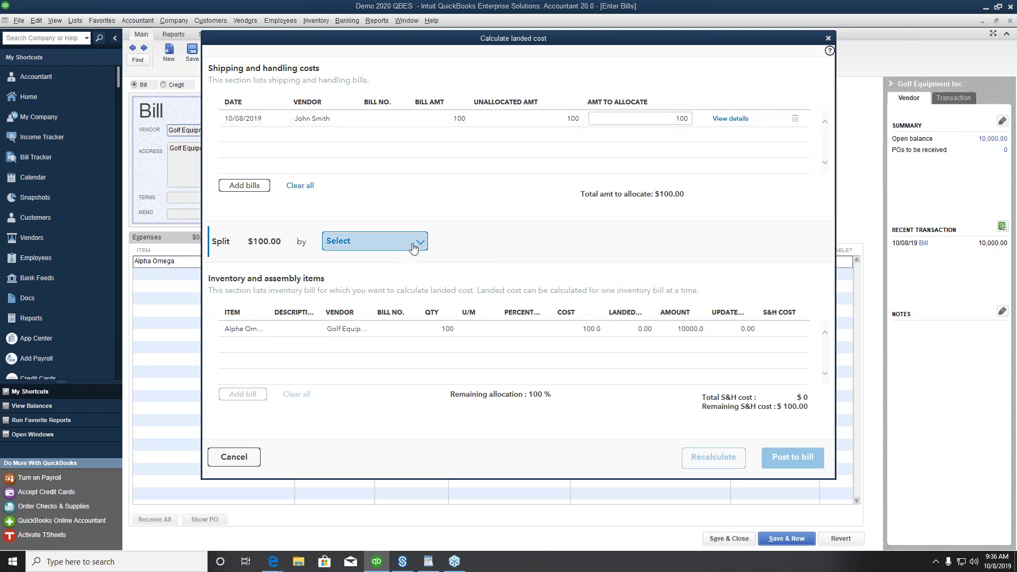
{"action": "left_click", "coordinate": [413, 246]}
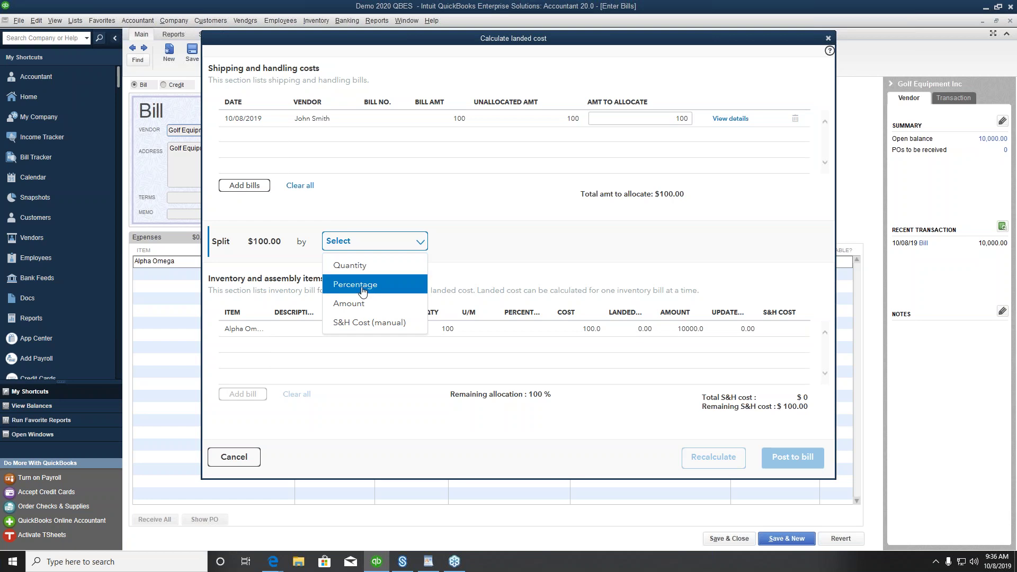
{"action": "left_click", "coordinate": [377, 310]}
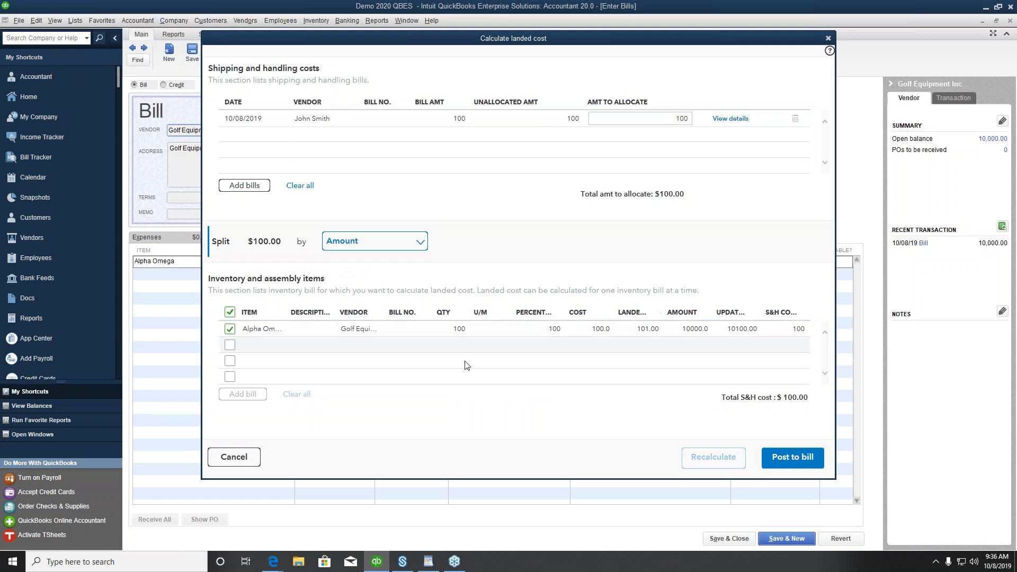
{"action": "left_click", "coordinate": [407, 239]}
{"action": "left_click", "coordinate": [343, 324]}
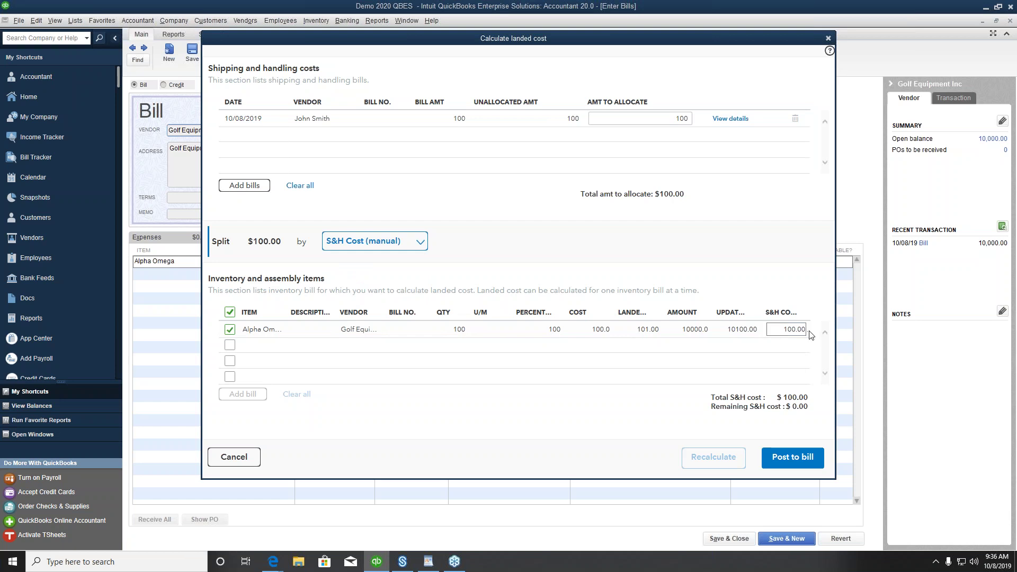
Split the shipping cost by Quantity and post it to the bill, skipping the selling price update
{"action": "left_click", "coordinate": [418, 241]}
{"action": "left_click", "coordinate": [358, 266]}
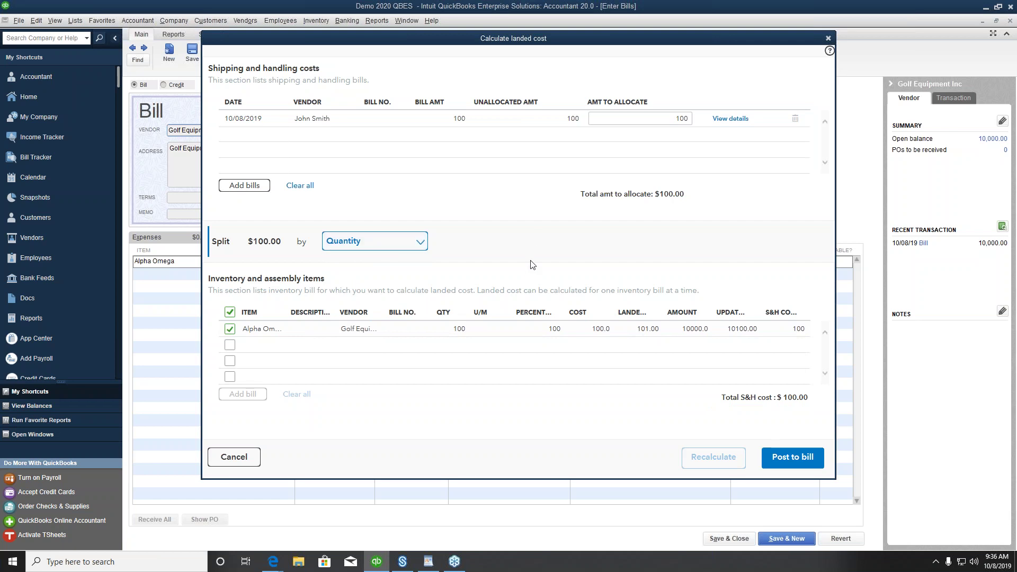
{"action": "left_click", "coordinate": [794, 458]}
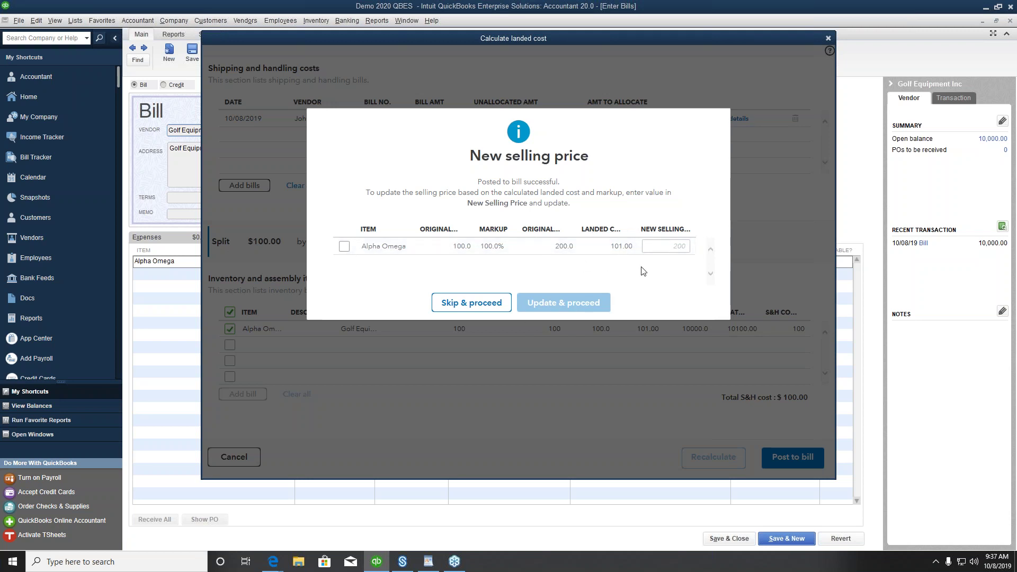
{"action": "left_click", "coordinate": [477, 306]}
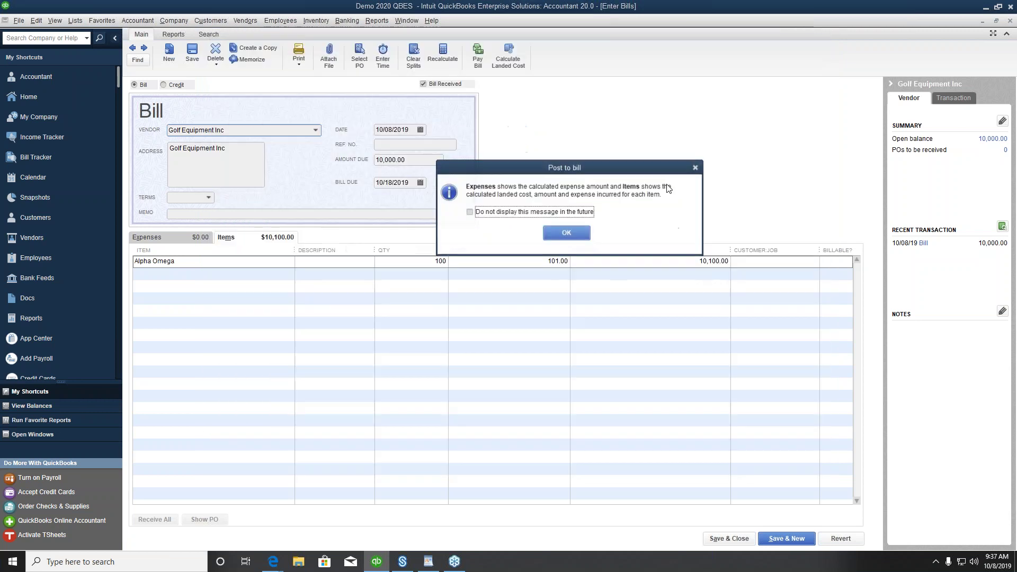
{"action": "left_click", "coordinate": [580, 235]}
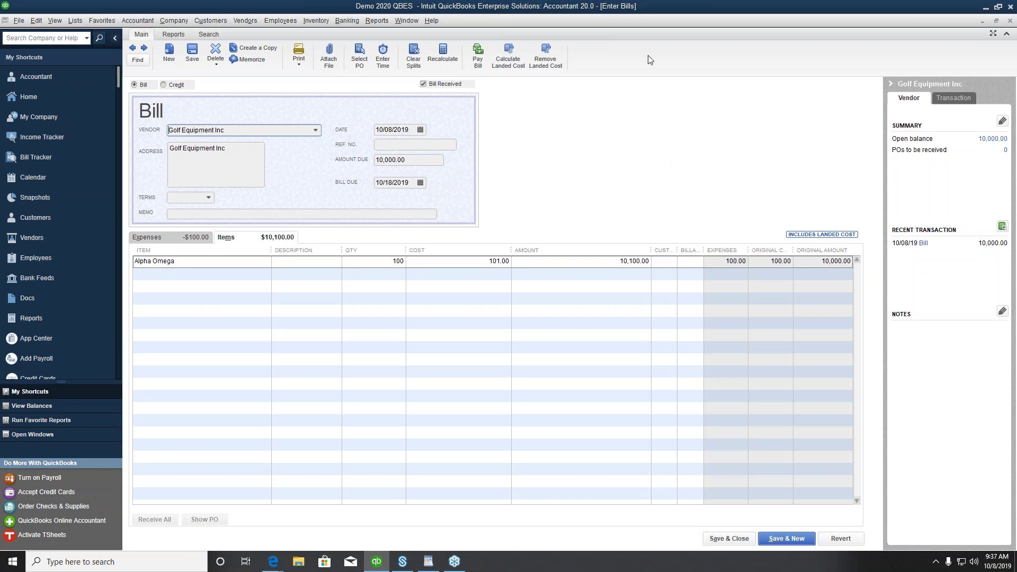
Inspect the bill's Landed Costs Clearing expense line, return to its items and save the bill
{"action": "left_click", "coordinate": [151, 237]}
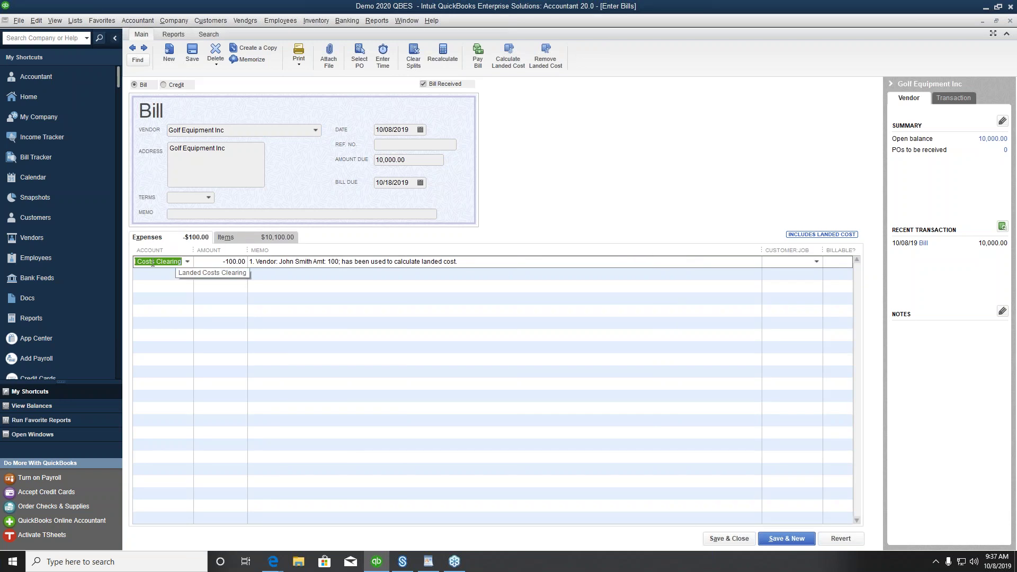
{"action": "left_click", "coordinate": [186, 262]}
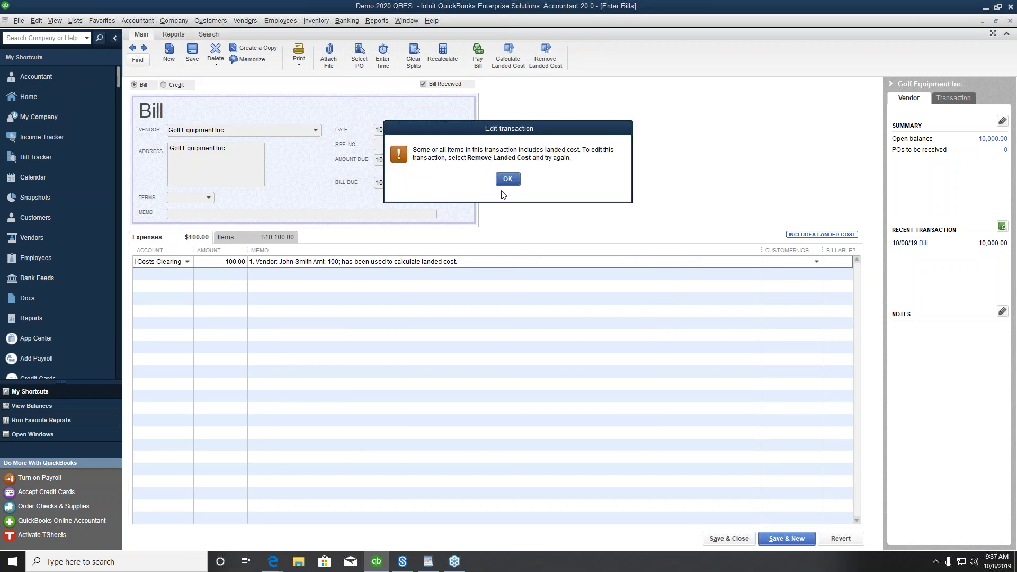
{"action": "left_click", "coordinate": [509, 180]}
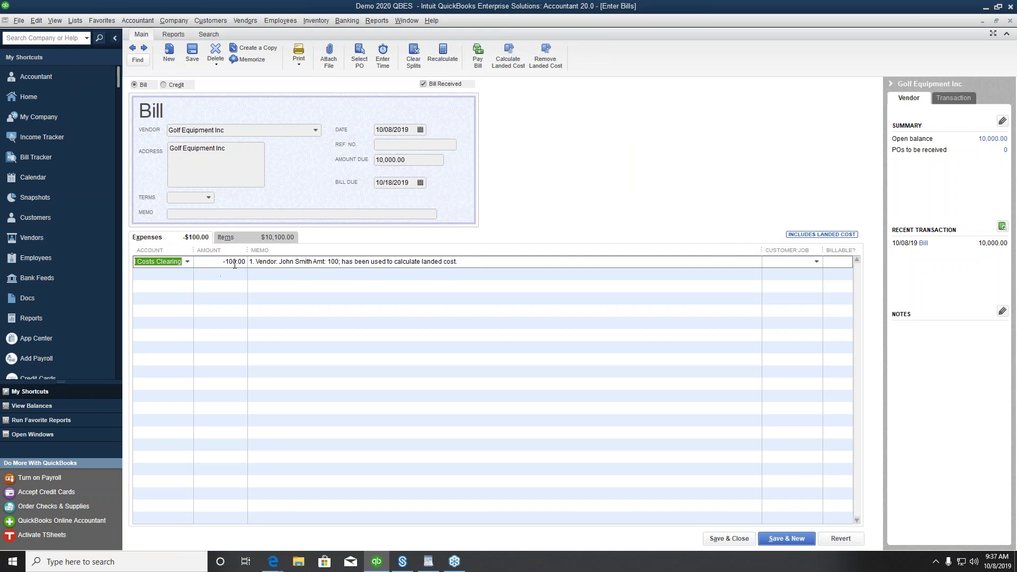
{"action": "left_click", "coordinate": [258, 239]}
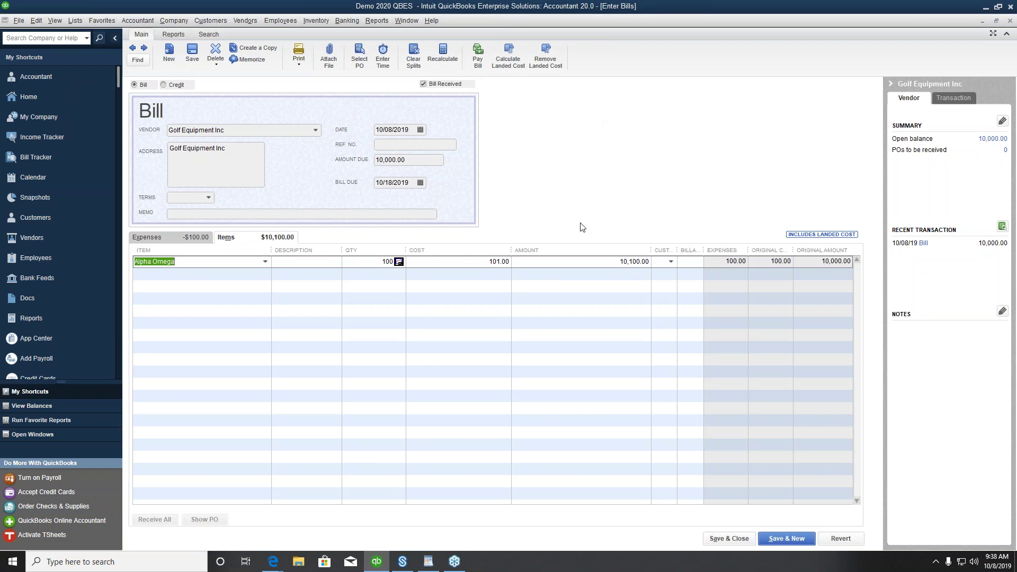
{"action": "left_click", "coordinate": [194, 55]}
{"action": "left_click", "coordinate": [458, 171]}
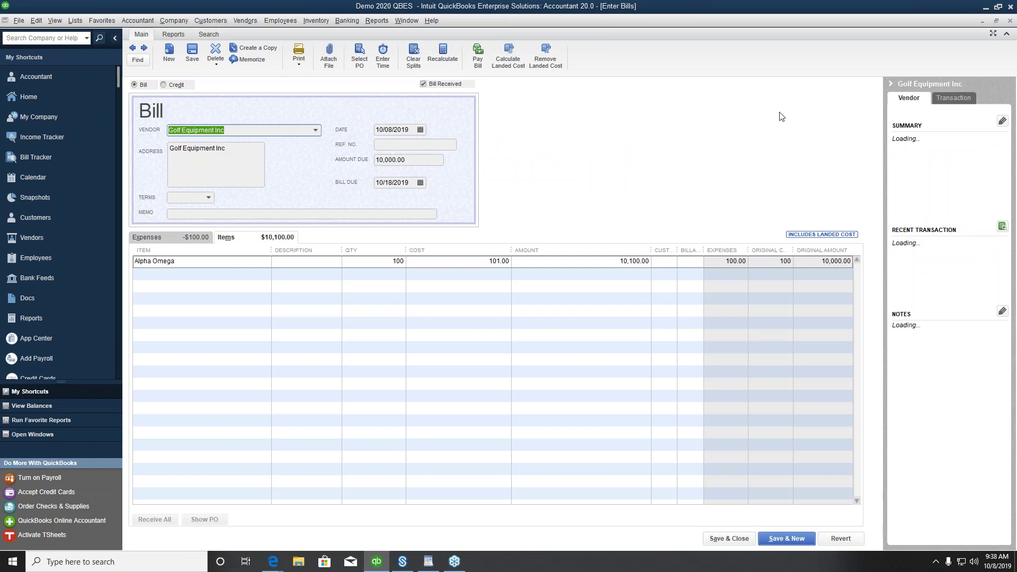
Create and save an invoice to Apollo's Rockets for 50 units of Alpha Omega
{"action": "key", "text": "ctrl+i"}
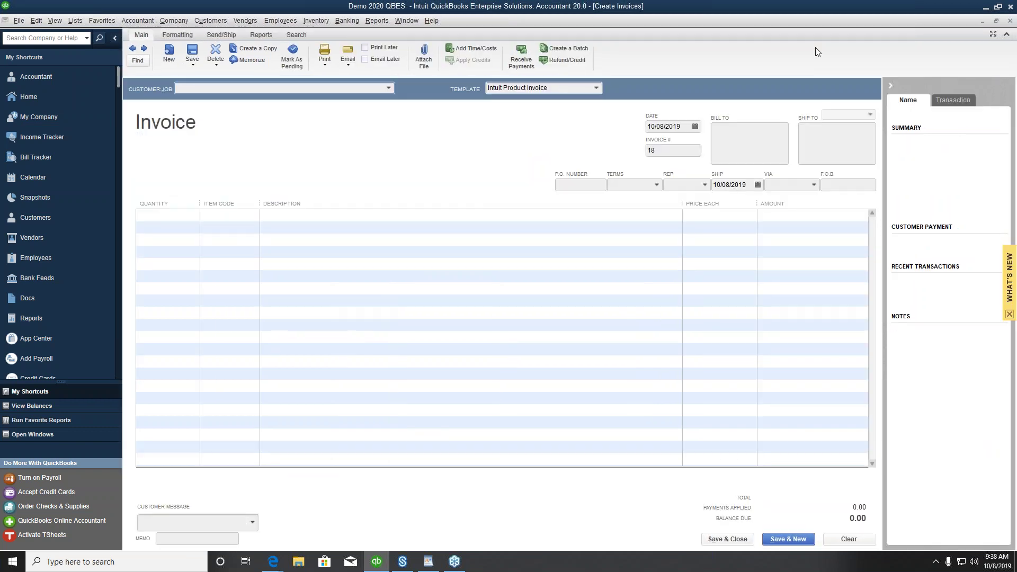
{"action": "left_click", "coordinate": [388, 88]}
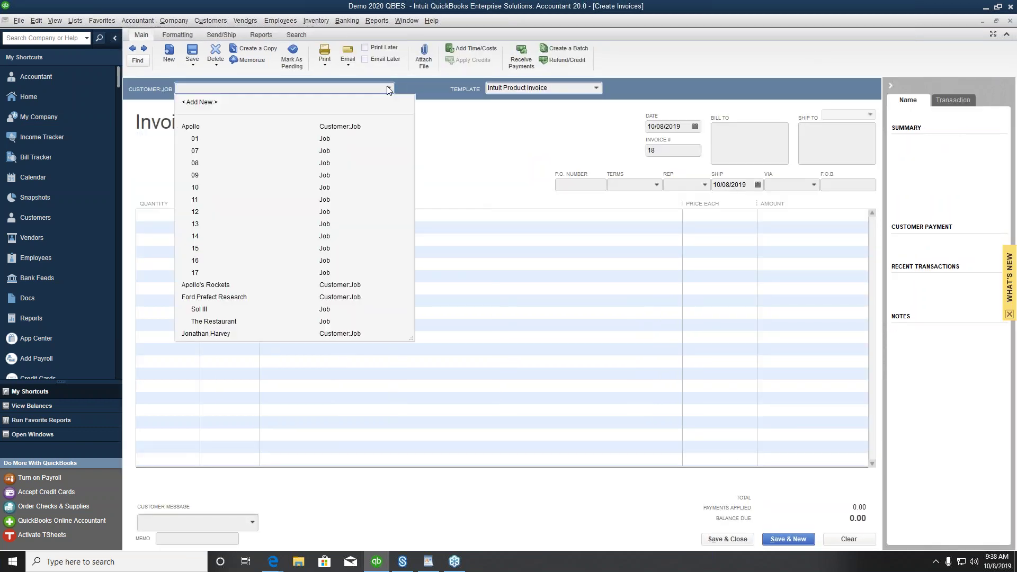
{"action": "left_click", "coordinate": [213, 286]}
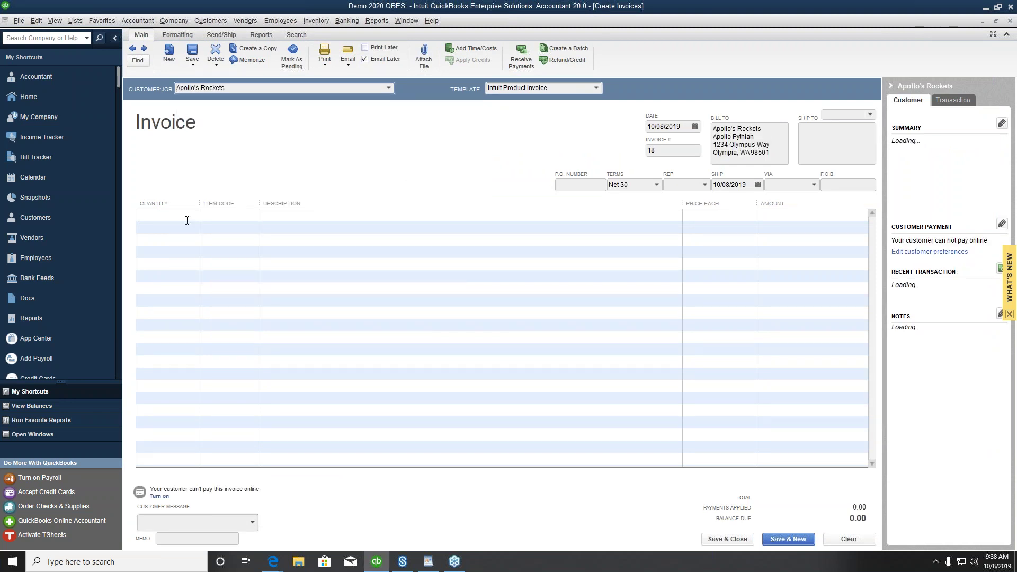
{"action": "left_click", "coordinate": [256, 218]}
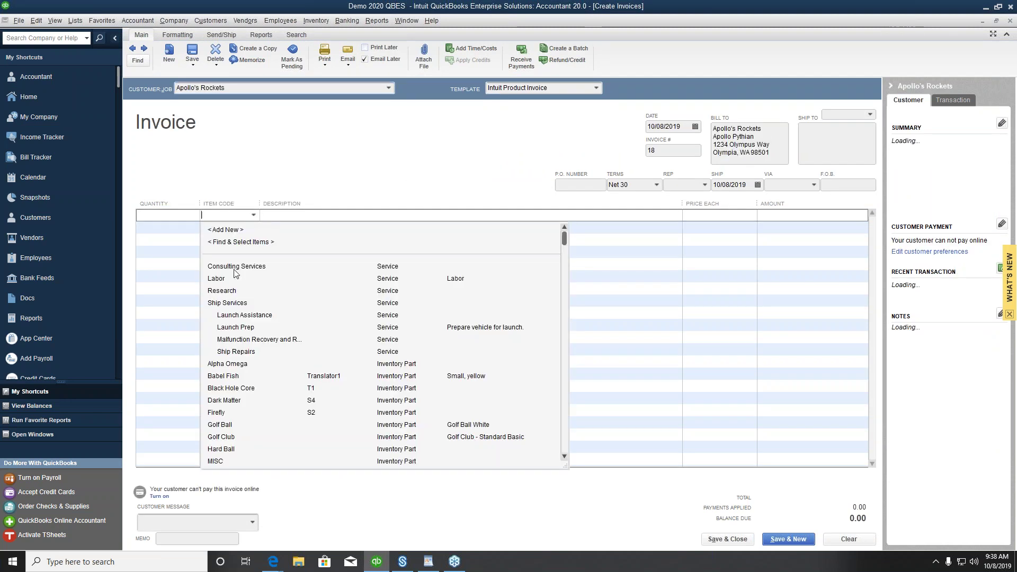
{"action": "left_click", "coordinate": [236, 364]}
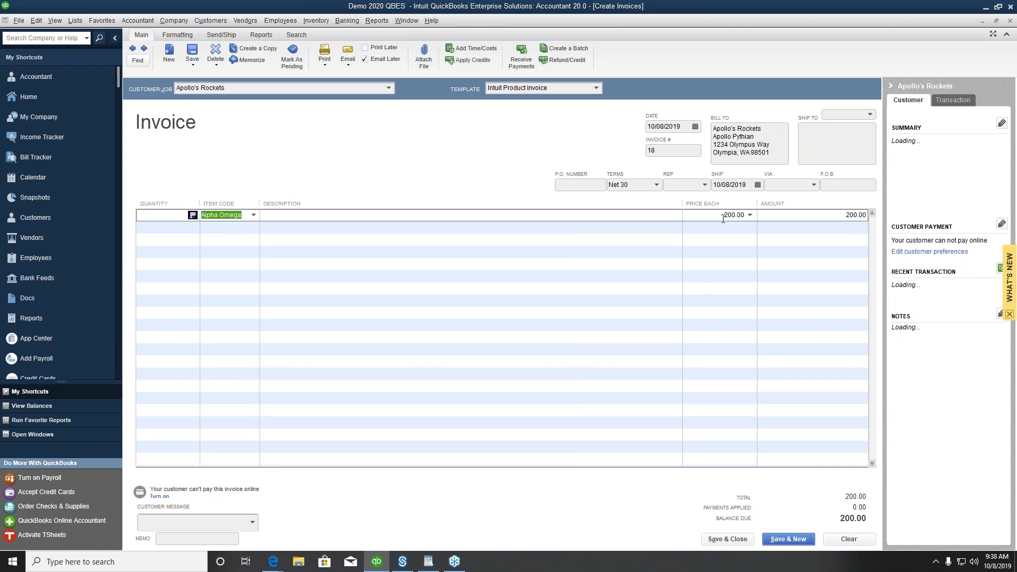
{"action": "key", "text": "shift+Tab"}
{"action": "type", "text": "5"}
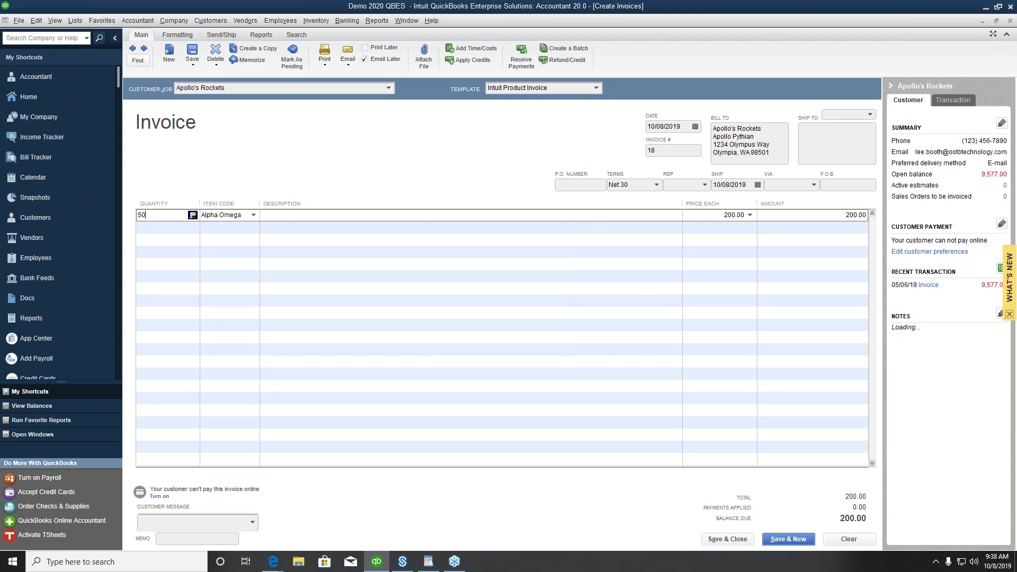
{"action": "left_click", "coordinate": [723, 539]}
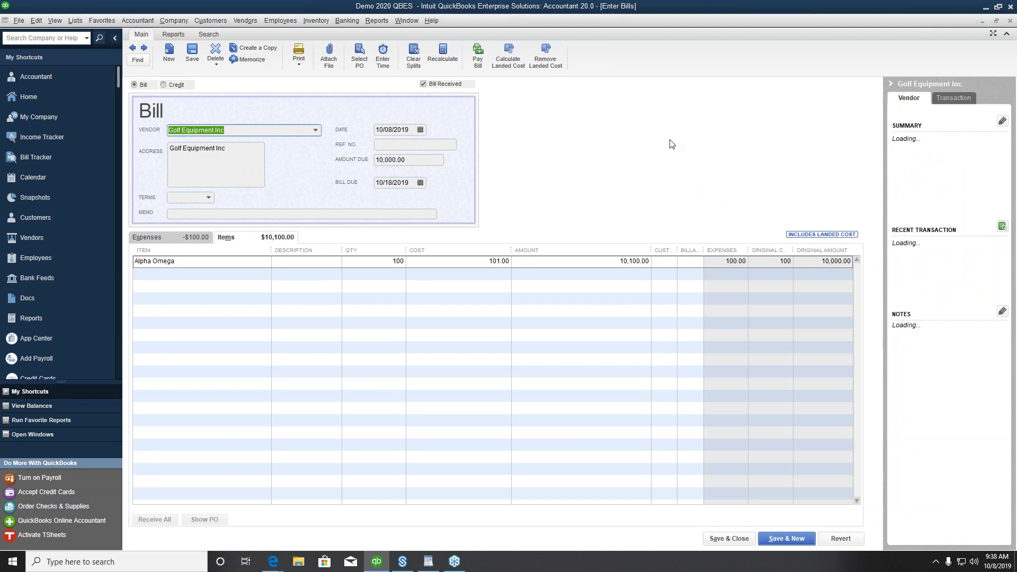
Review the bill's Transaction Journal with the Account column widened, and close the report unmemorized along with the bill
{"action": "key", "text": "ctrl+y"}
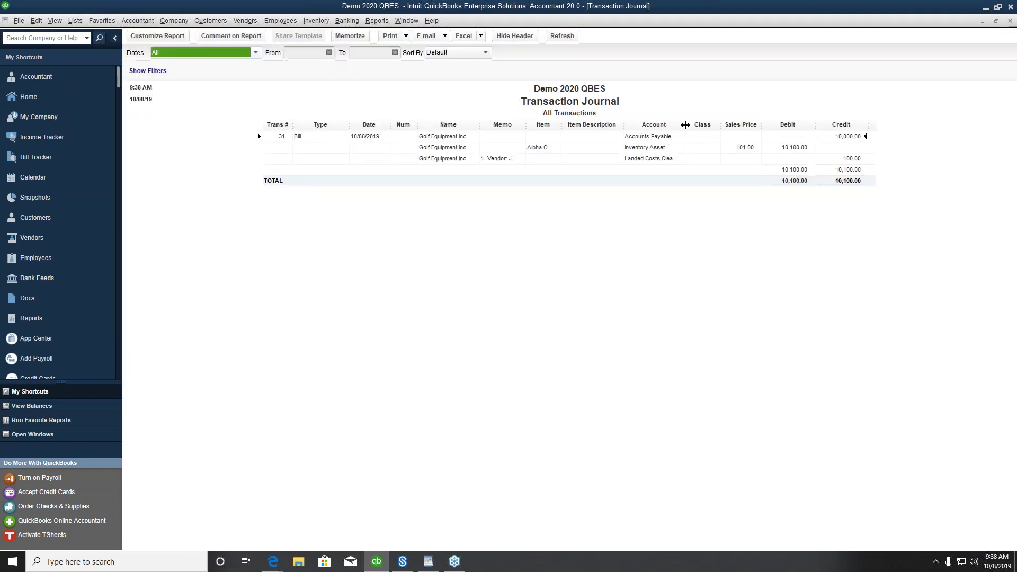
{"action": "left_click_drag", "start_coordinate": [685, 125], "coordinate": [705, 126]}
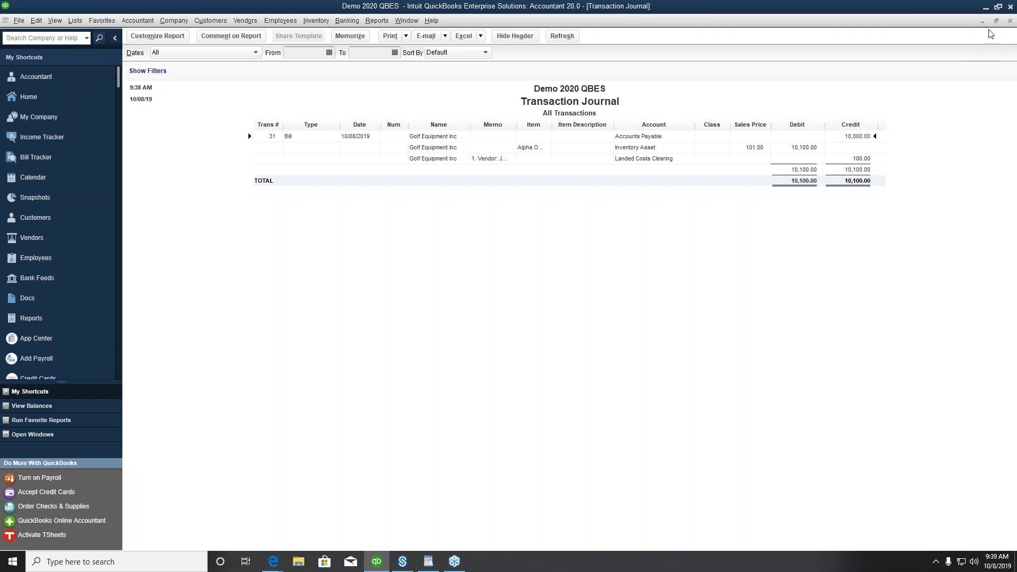
{"action": "left_click", "coordinate": [1010, 21]}
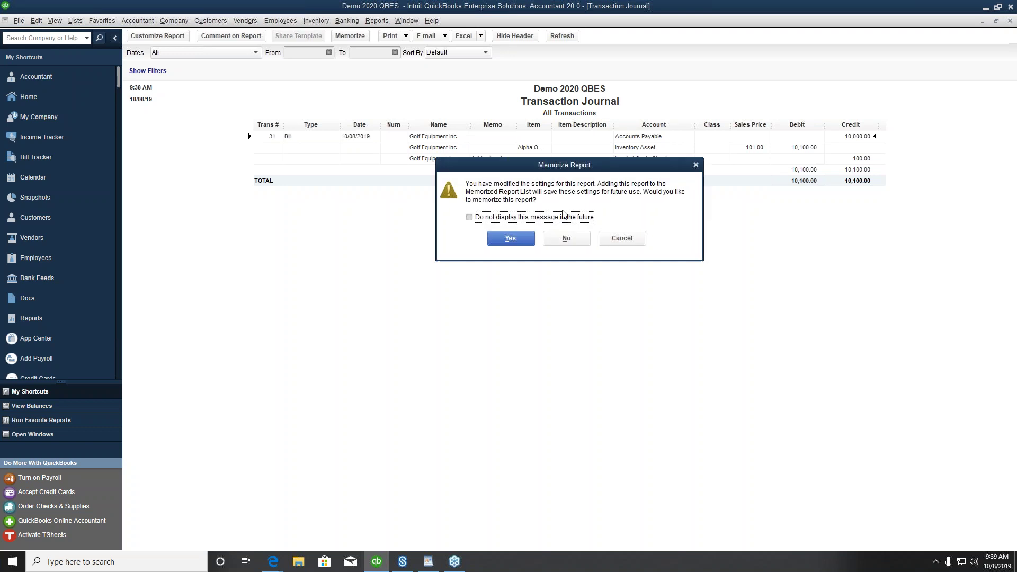
{"action": "left_click", "coordinate": [571, 246]}
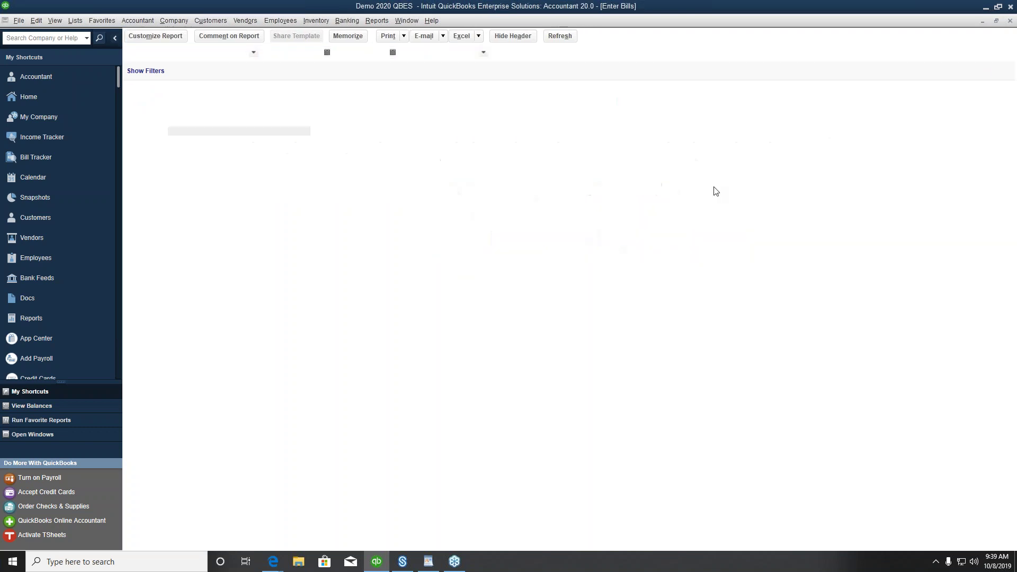
{"action": "left_click", "coordinate": [1010, 21]}
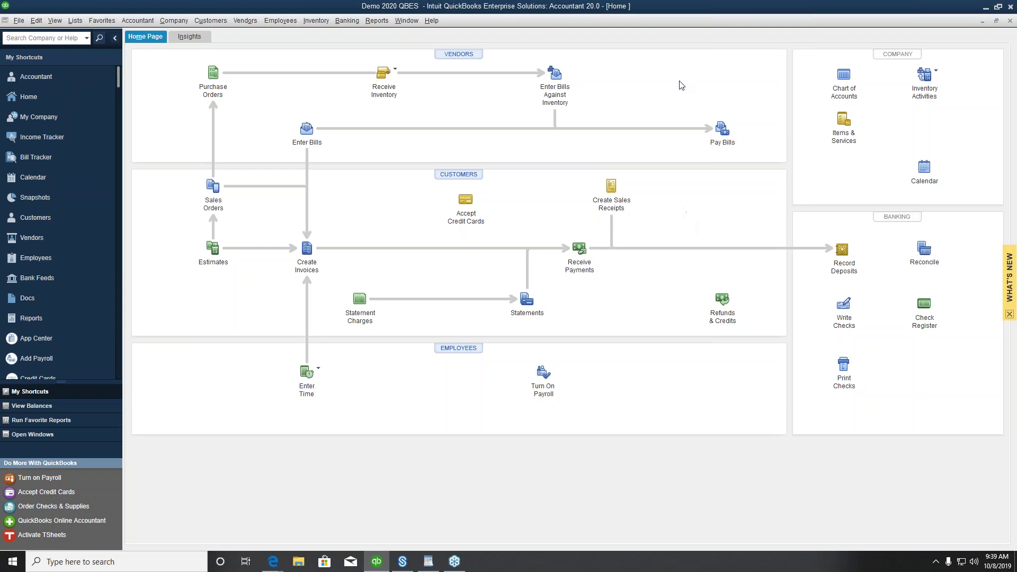
Run the Sales by Item Summary report and examine Alpha Omega's average COGS and gross margin
{"action": "left_click", "coordinate": [372, 22]}
{"action": "mouse_move", "coordinate": [398, 157]}
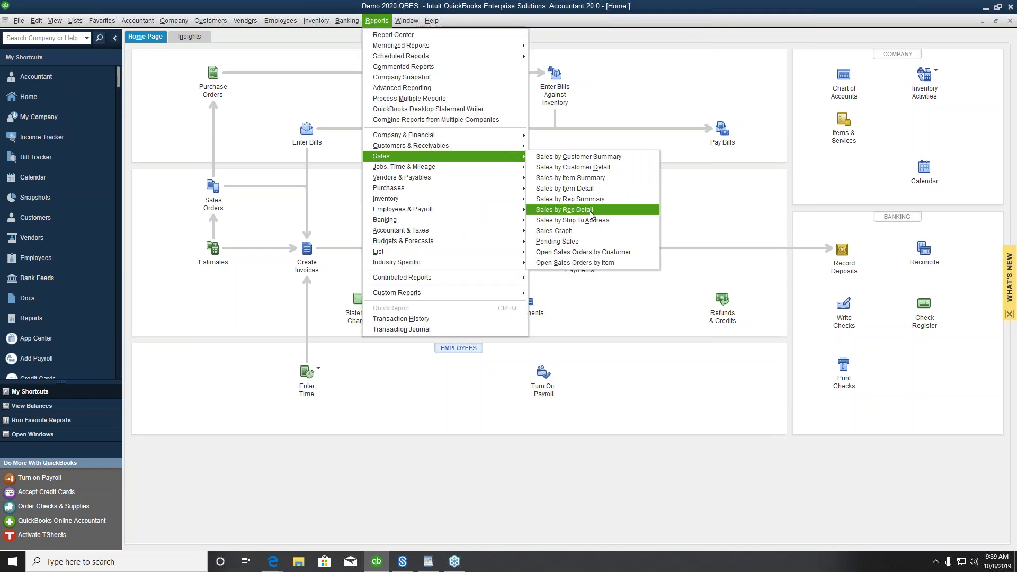
{"action": "left_click", "coordinate": [593, 179]}
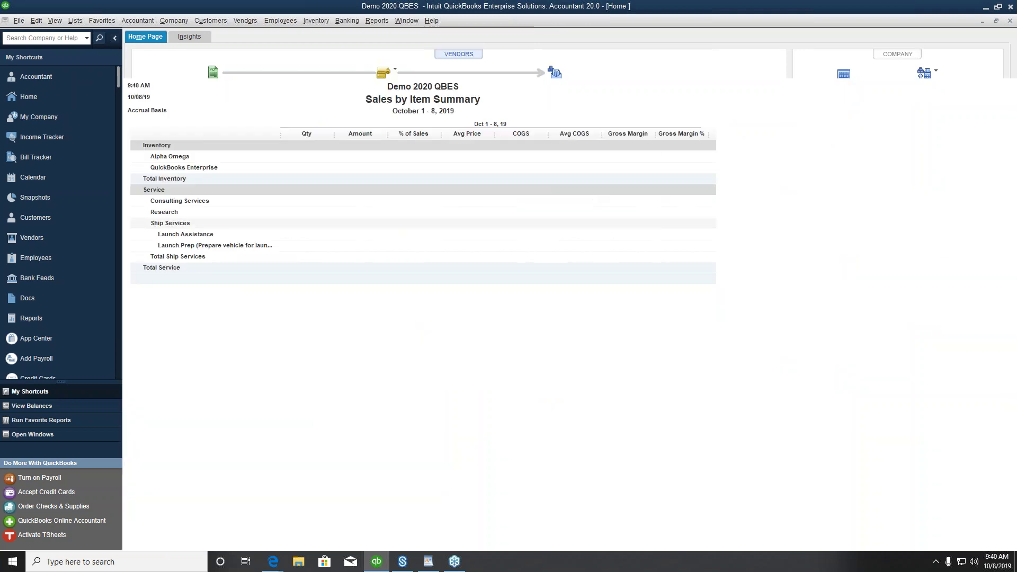
{"action": "left_click", "coordinate": [219, 241]}
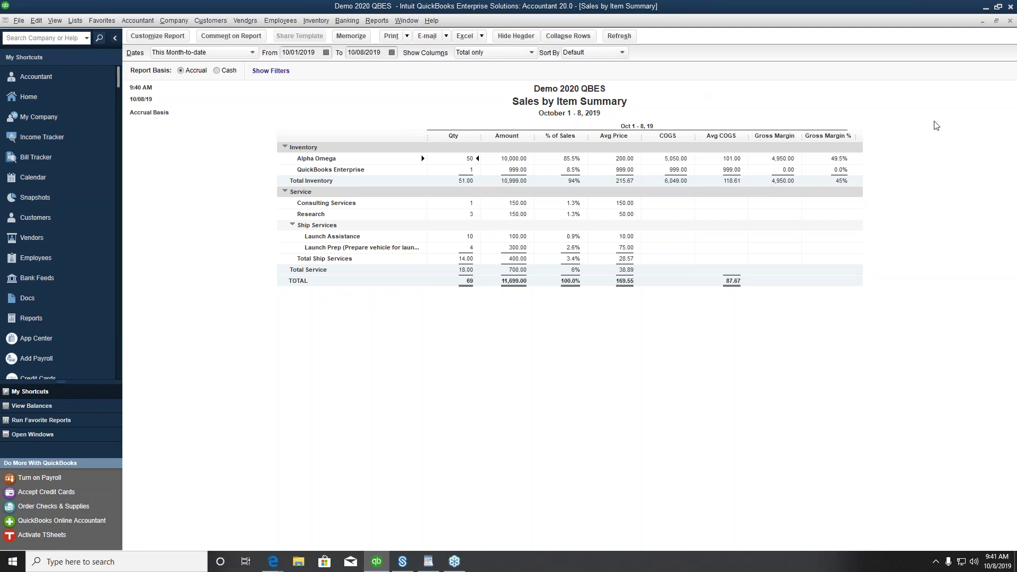
Open the Alpha Omega item from the Item List and check its cost, landed cost and sales price
{"action": "left_click", "coordinate": [75, 20]}
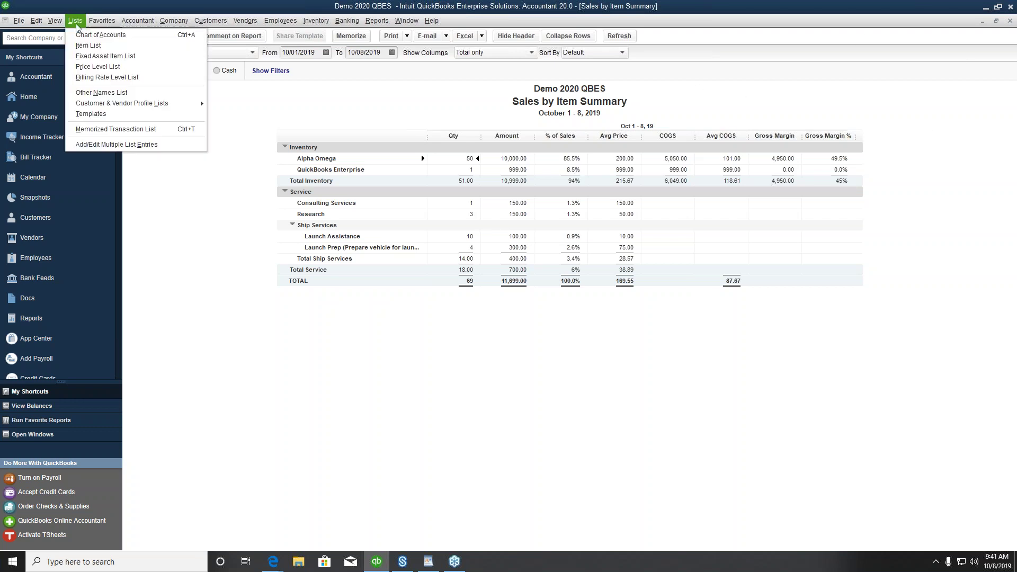
{"action": "left_click", "coordinate": [94, 49]}
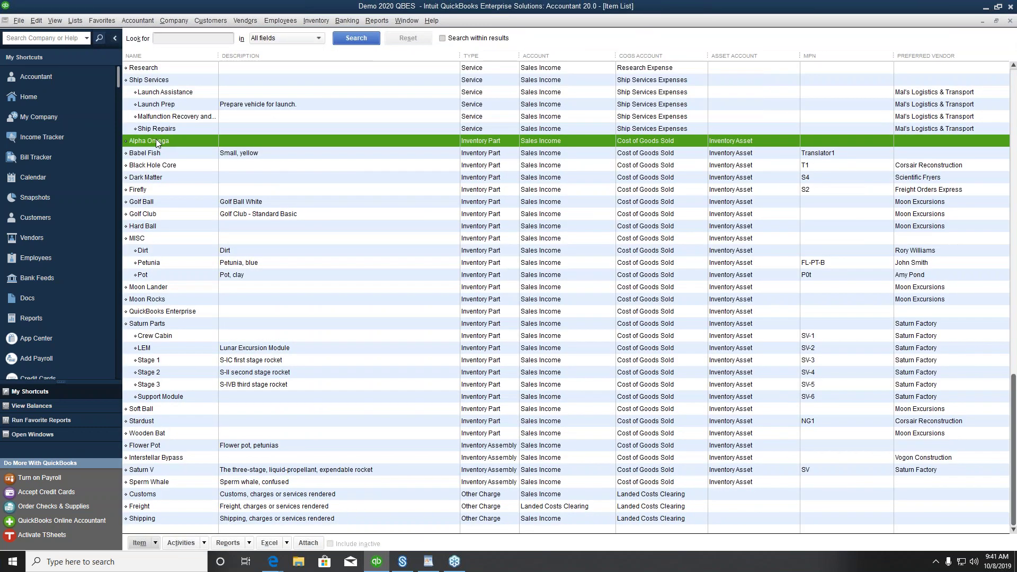
{"action": "right_click", "coordinate": [155, 140]}
{"action": "left_click", "coordinate": [192, 188]}
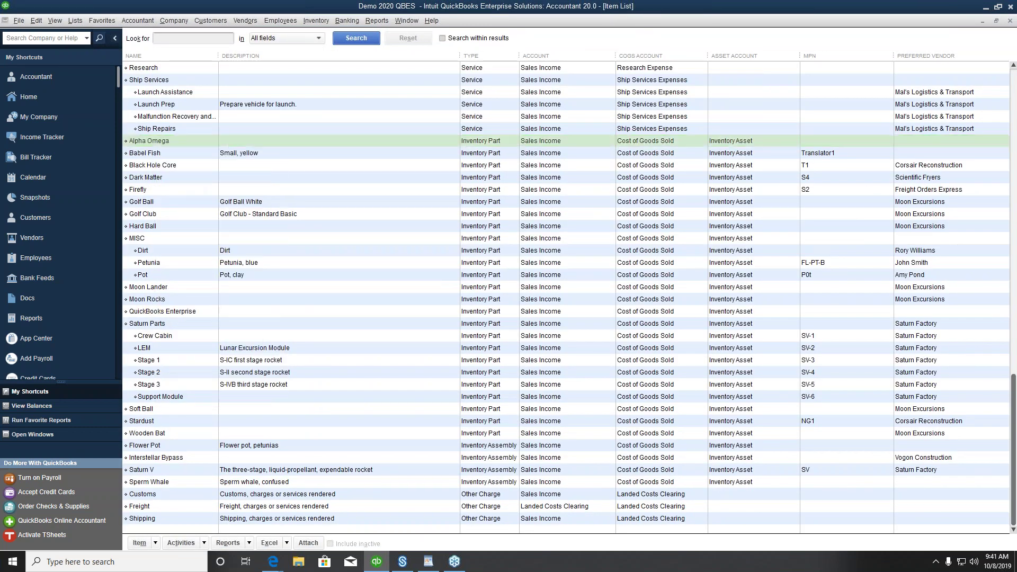
{"action": "key", "text": "ctrl+e"}
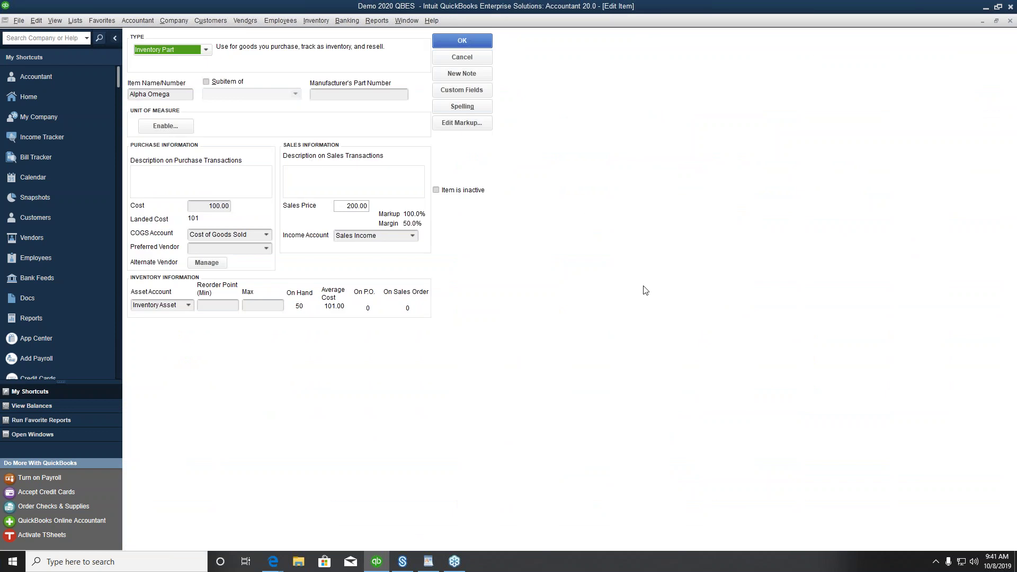
{"action": "left_click", "coordinate": [220, 208]}
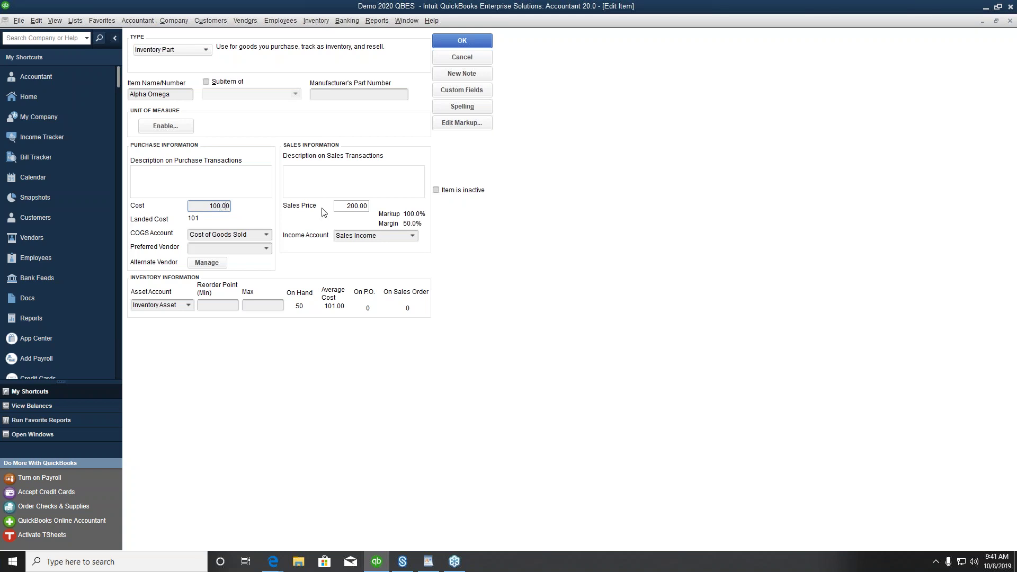
{"action": "left_click_drag", "start_coordinate": [347, 206], "coordinate": [380, 207]}
{"action": "left_click", "coordinate": [470, 40]}
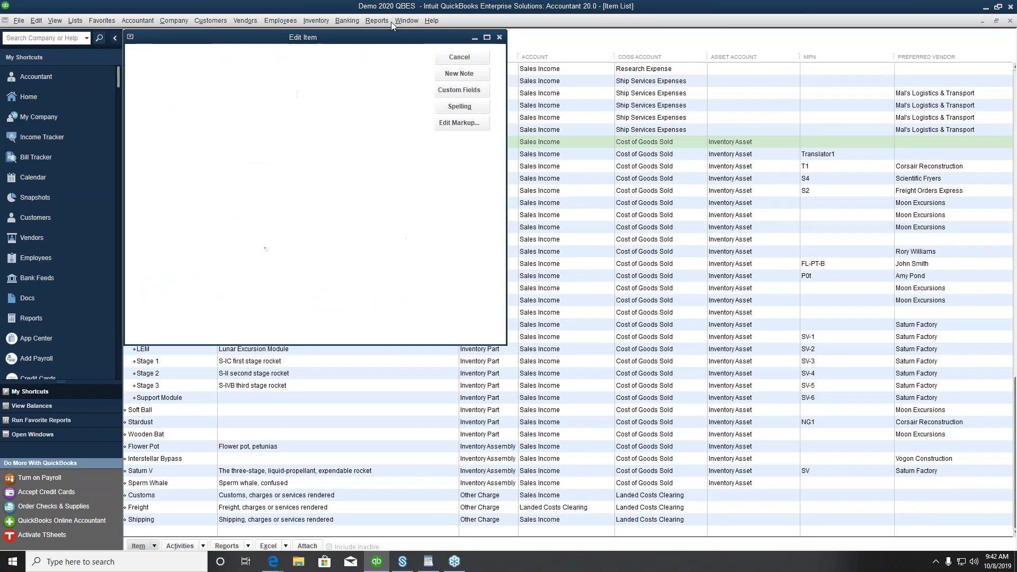
Run the Inventory Valuation Detail report, check Alpha Omega's average cost and asset value, and close the report
{"action": "left_click", "coordinate": [373, 20]}
{"action": "mouse_move", "coordinate": [468, 204]}
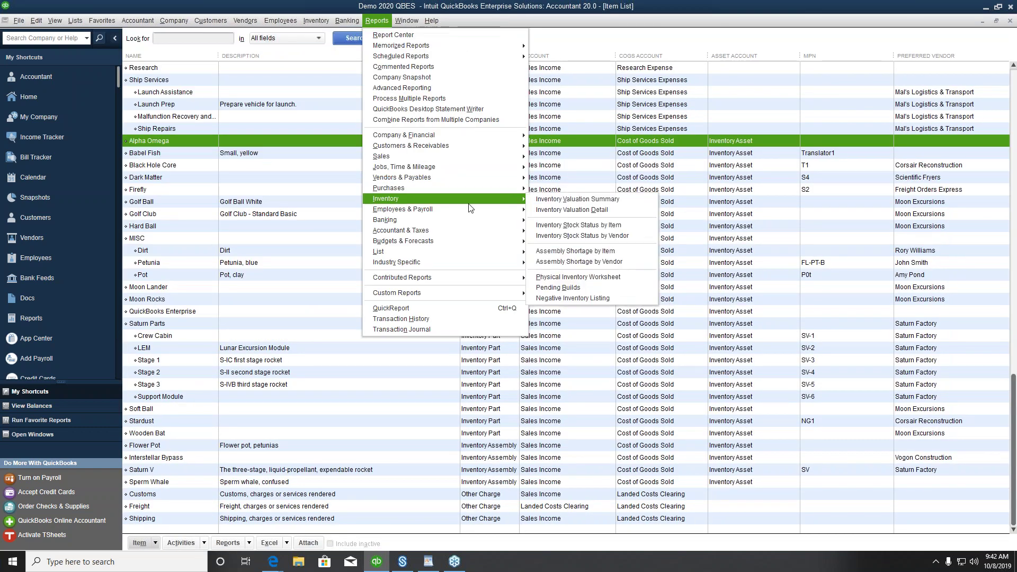
{"action": "left_click", "coordinate": [596, 214]}
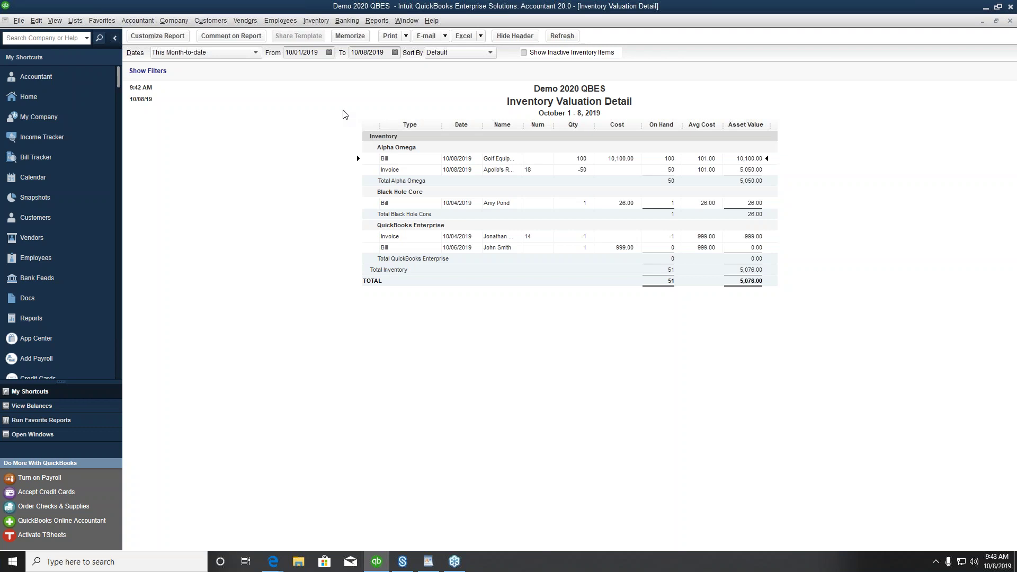
{"action": "left_click", "coordinate": [1010, 21]}
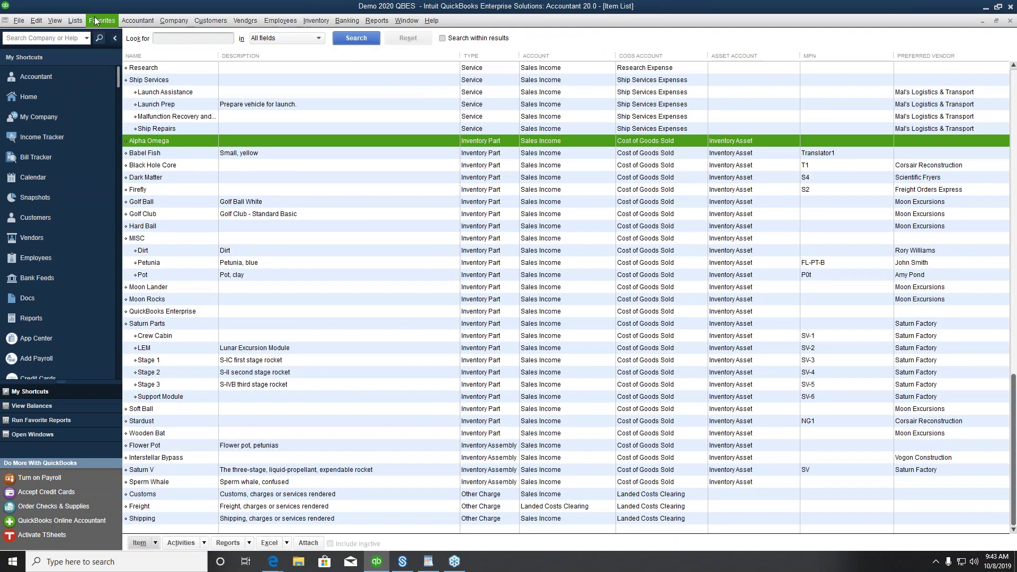
Reopen the Alpha Omega item for editing and look through its Preferred Vendor choices without selecting one
{"action": "right_click", "coordinate": [158, 143]}
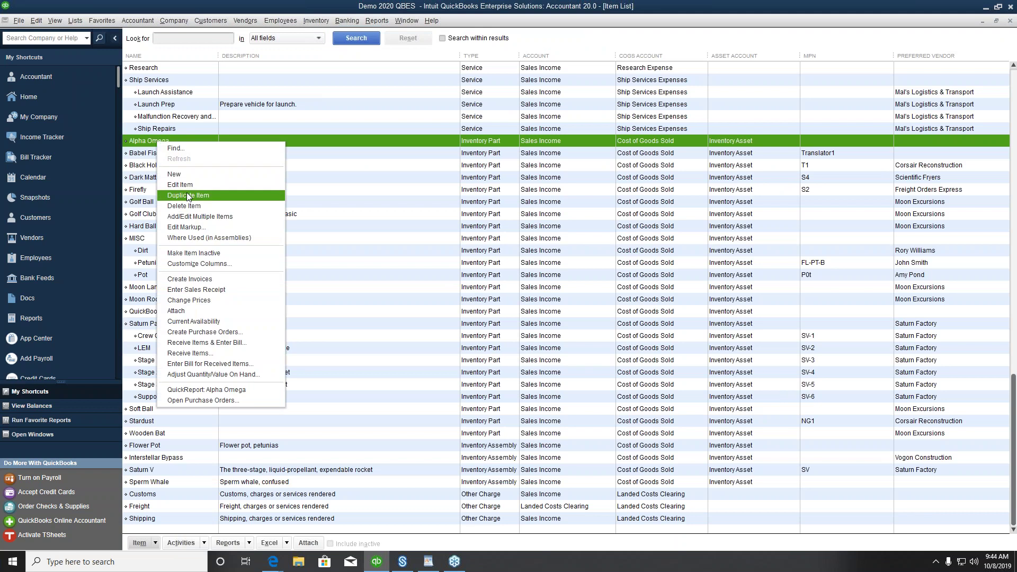
{"action": "left_click", "coordinate": [392, 147]}
{"action": "double_click", "coordinate": [398, 148]}
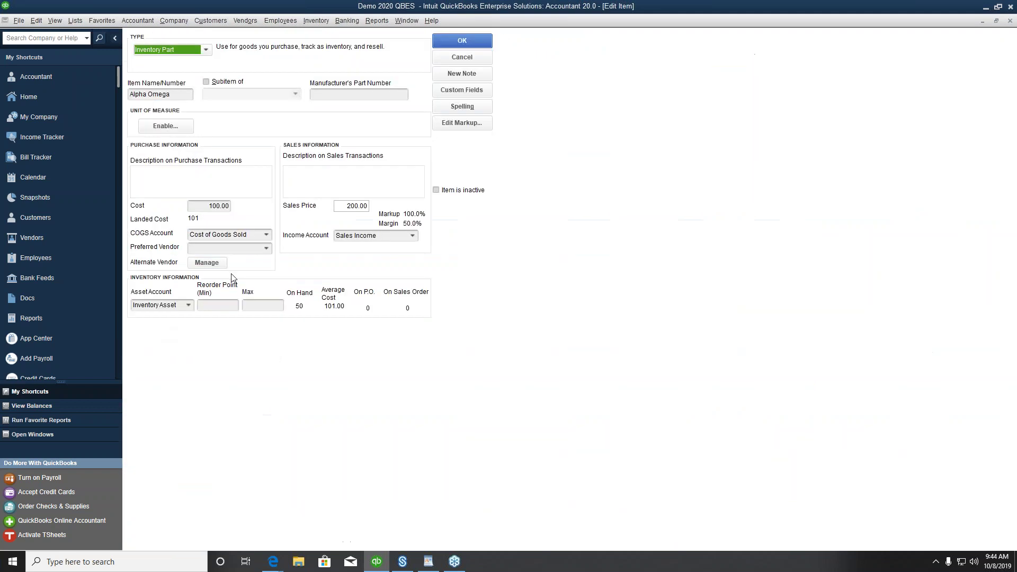
{"action": "left_click", "coordinate": [266, 248]}
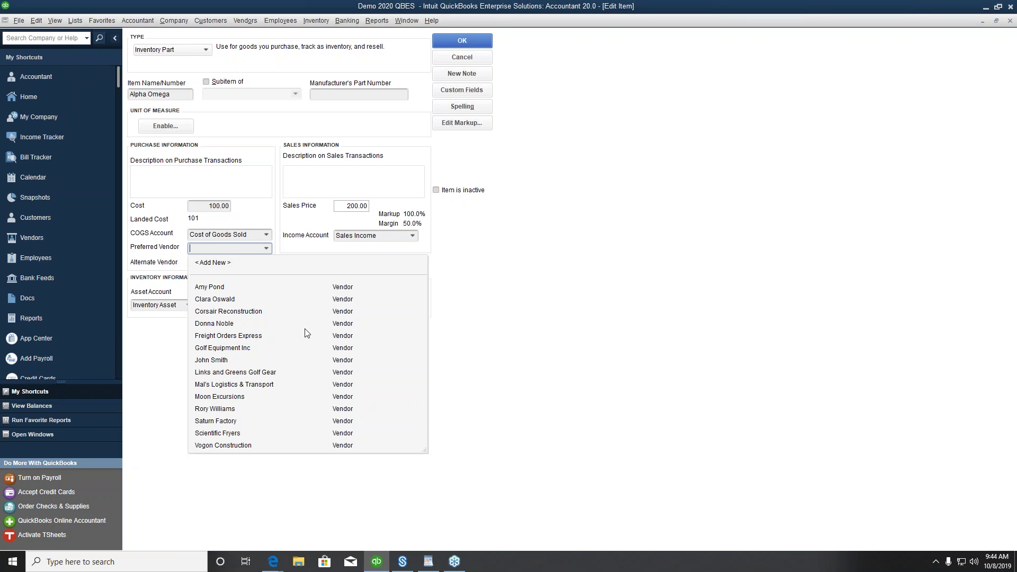
{"action": "left_click", "coordinate": [615, 291]}
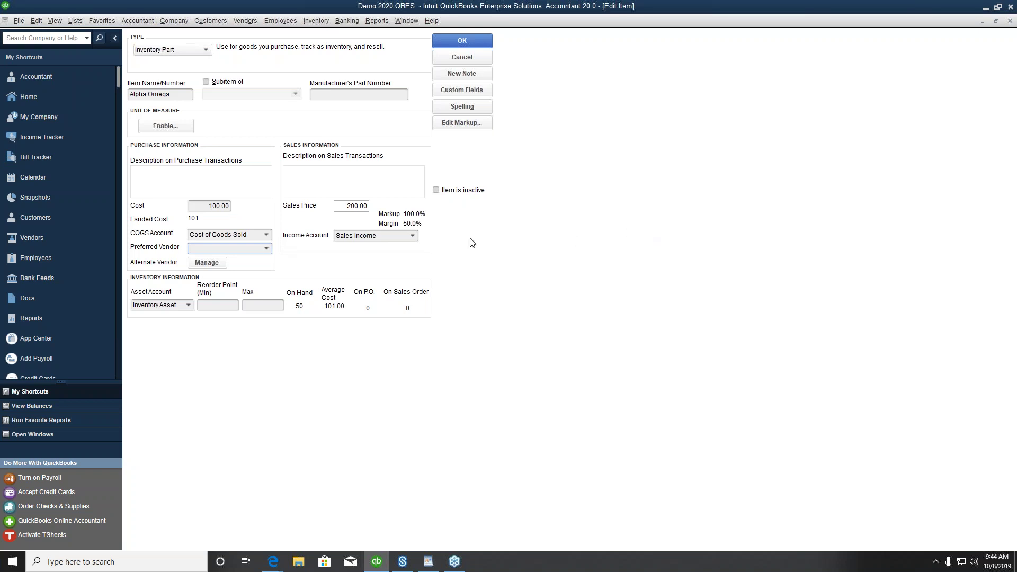
Set the first three listed vendors, ending with Corsair Reconstruction, as alternate vendors for Alpha Omega and save them
{"action": "left_click", "coordinate": [207, 263]}
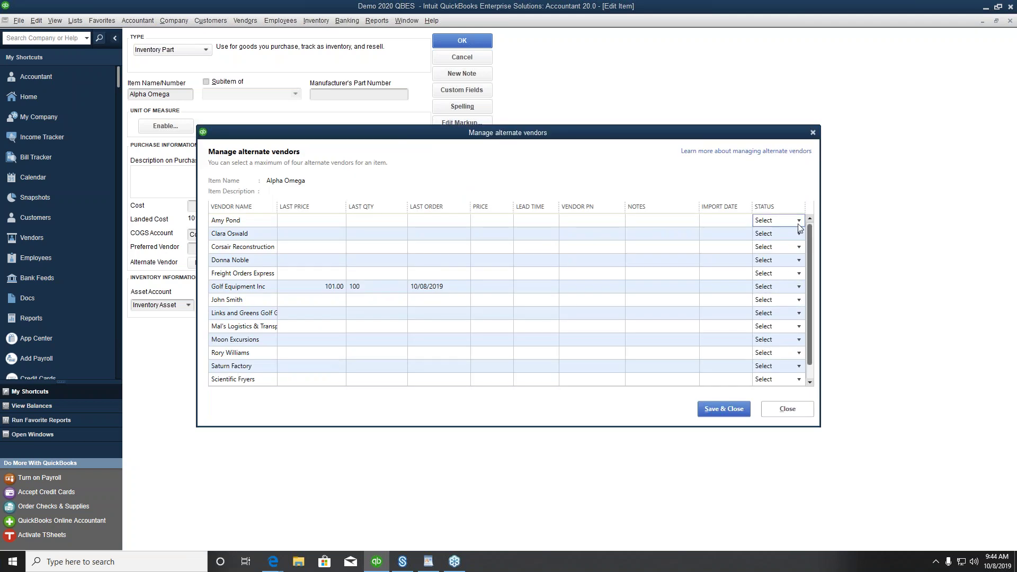
{"action": "left_click", "coordinate": [763, 220]}
{"action": "left_click", "coordinate": [768, 247]}
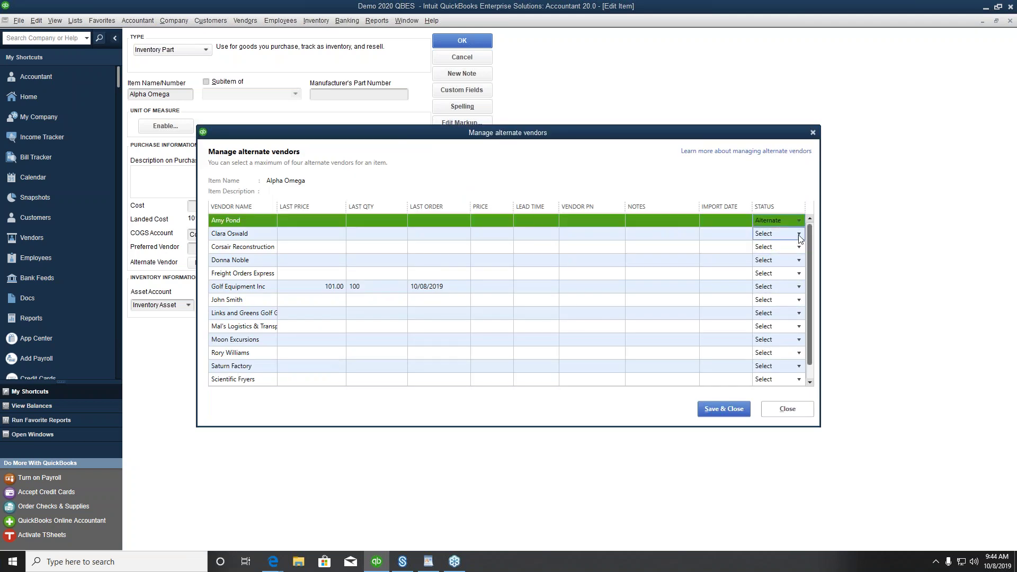
{"action": "left_click", "coordinate": [766, 233]}
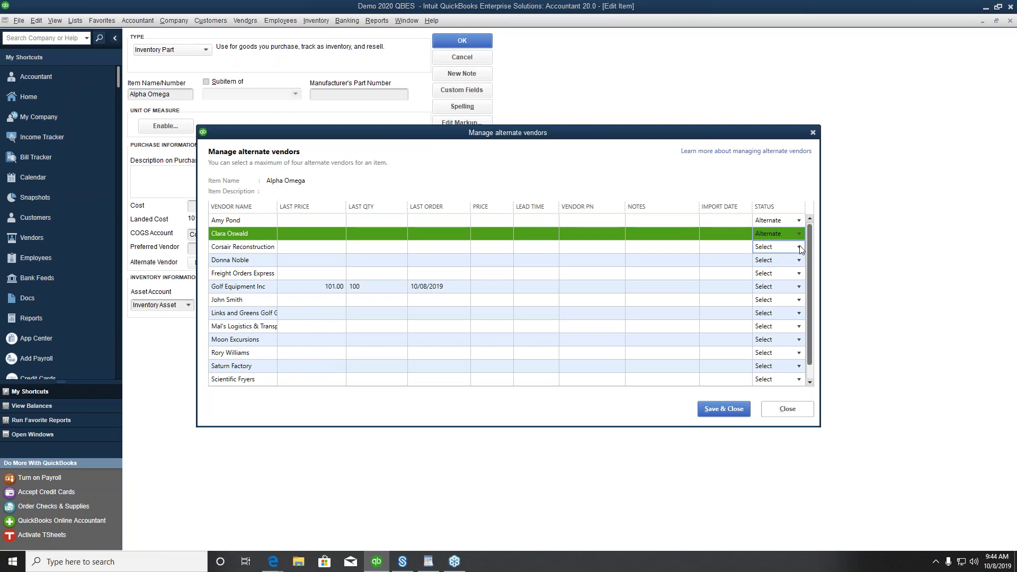
{"action": "left_click", "coordinate": [800, 247]}
{"action": "left_click", "coordinate": [766, 274]}
{"action": "left_click", "coordinate": [720, 413]}
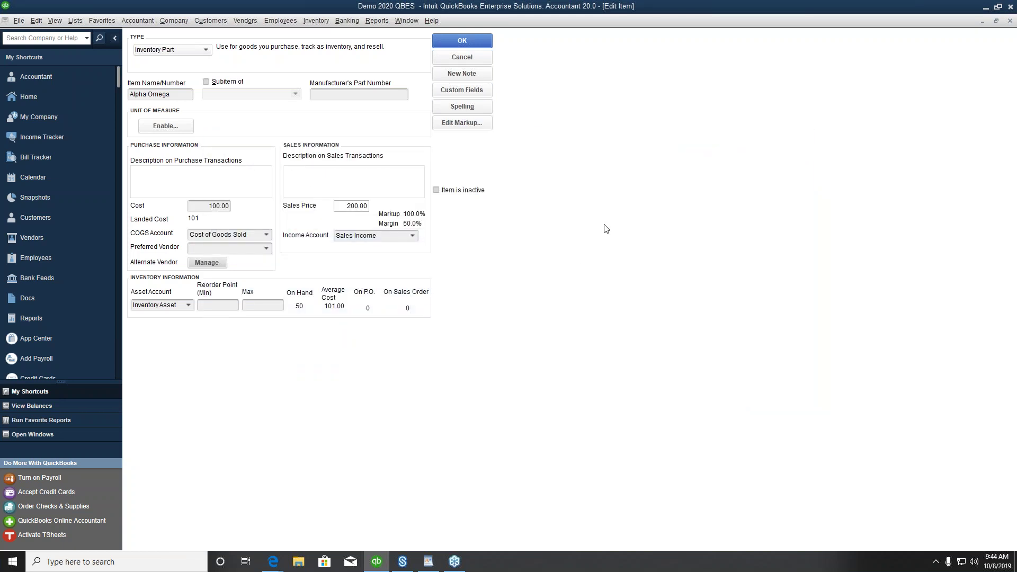
Open the Add/Edit Multiple List Entries window and switch the list to Vendor Items
{"action": "left_click", "coordinate": [74, 22]}
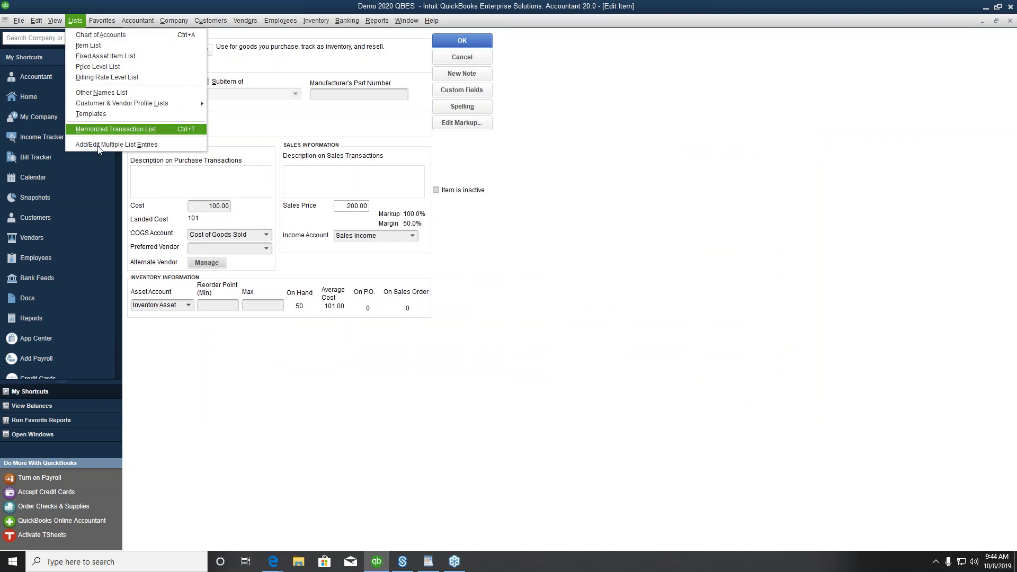
{"action": "left_click", "coordinate": [115, 144]}
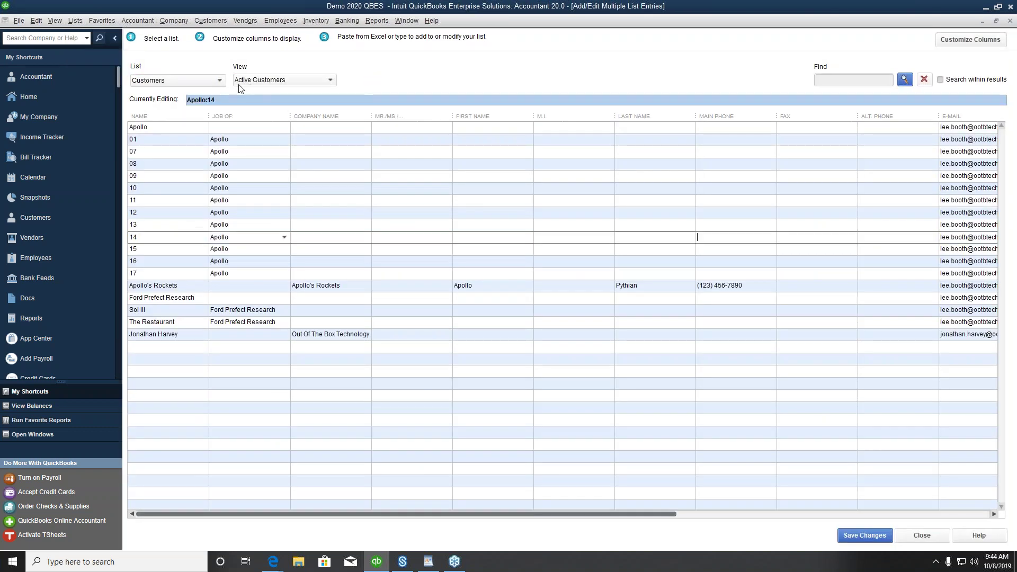
{"action": "left_click", "coordinate": [220, 80]}
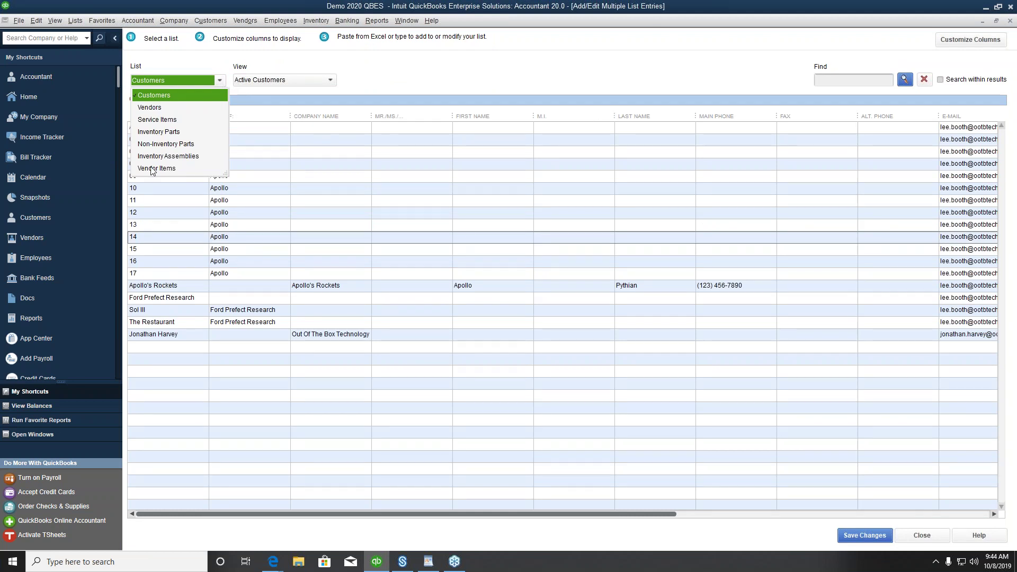
{"action": "left_click", "coordinate": [167, 167]}
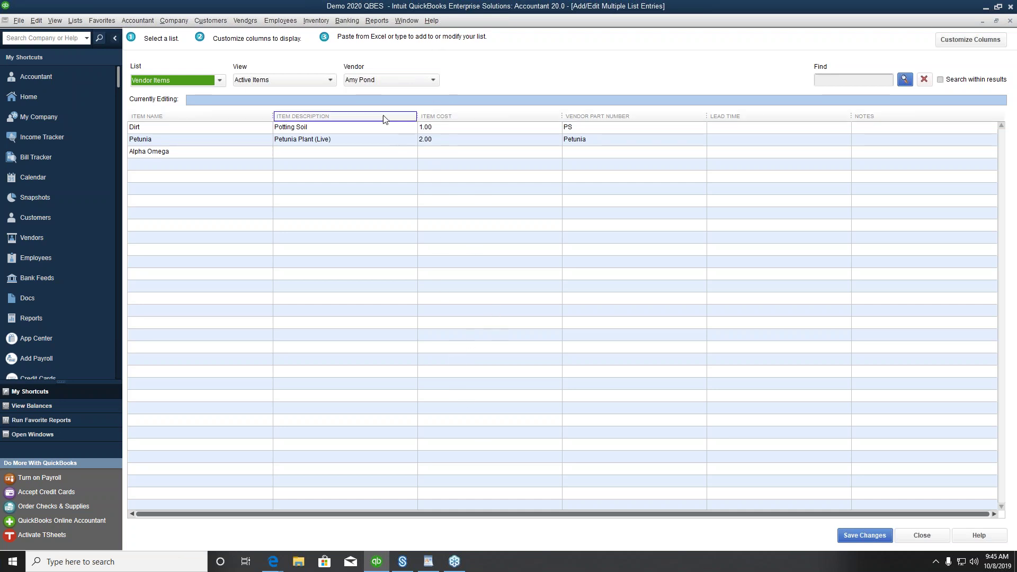
Examine the descriptions, costs, vendor part numbers and lead times of the Dirt and Petunia items supplied by the selected vendor
{"action": "left_click", "coordinate": [441, 127]}
{"action": "left_click", "coordinate": [441, 155]}
{"action": "left_click", "coordinate": [321, 130]}
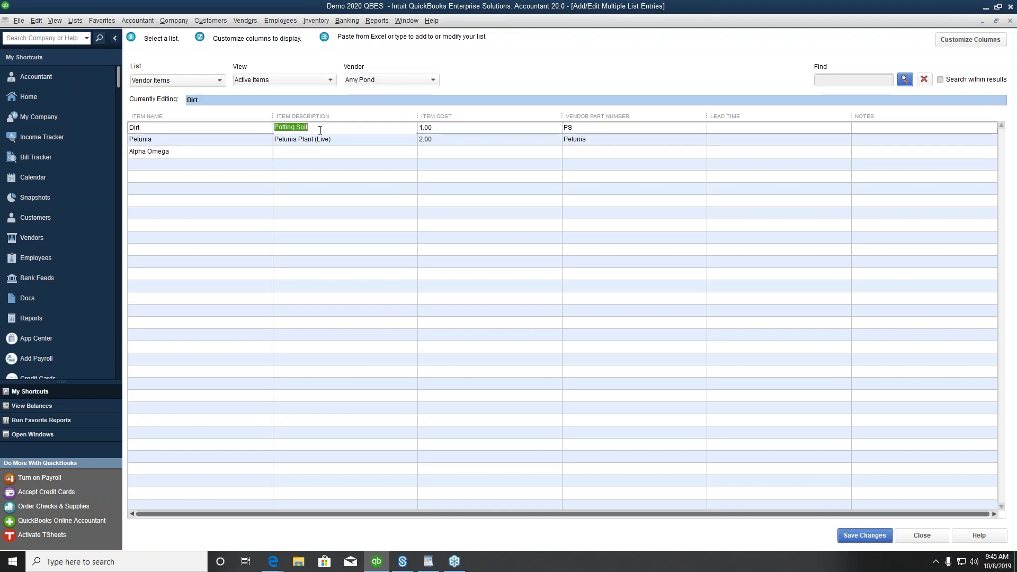
{"action": "left_click", "coordinate": [348, 138]}
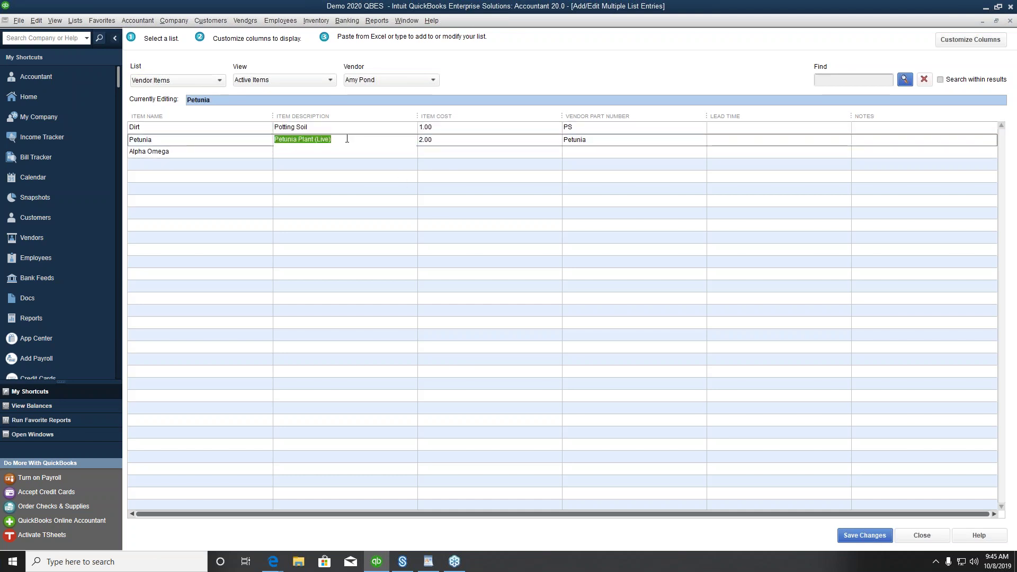
{"action": "left_click", "coordinate": [337, 127]}
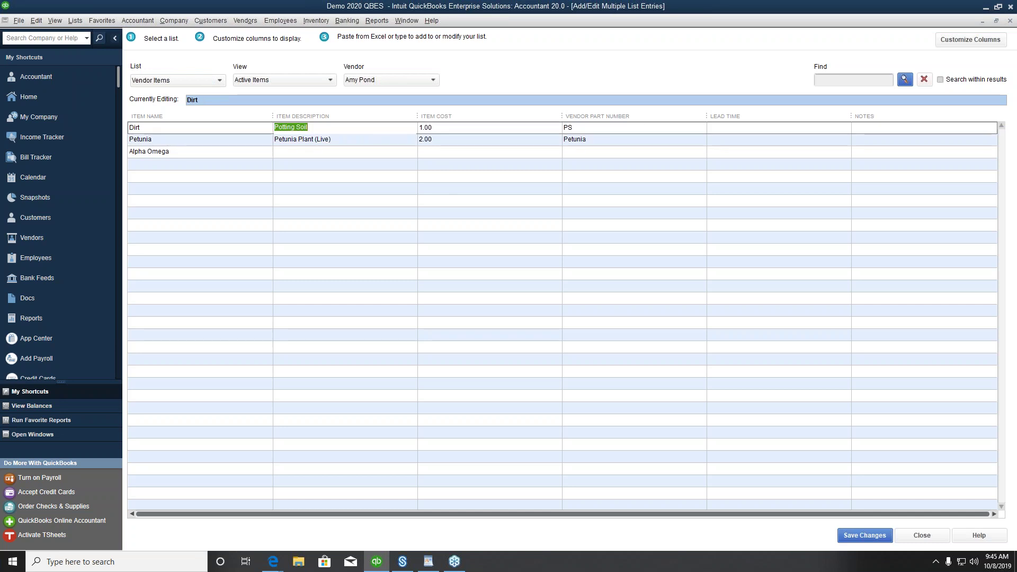
{"action": "left_click", "coordinate": [619, 165]}
{"action": "left_click", "coordinate": [613, 130]}
{"action": "left_click", "coordinate": [607, 139]}
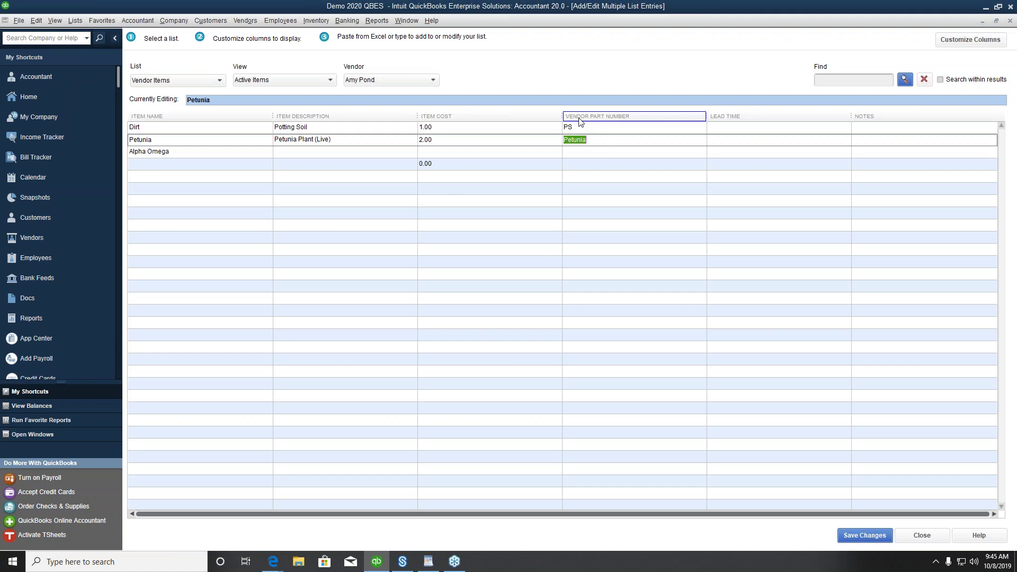
{"action": "left_click", "coordinate": [727, 130]}
{"action": "left_click", "coordinate": [735, 141]}
{"action": "left_click", "coordinate": [729, 131]}
{"action": "left_click", "coordinate": [724, 140]}
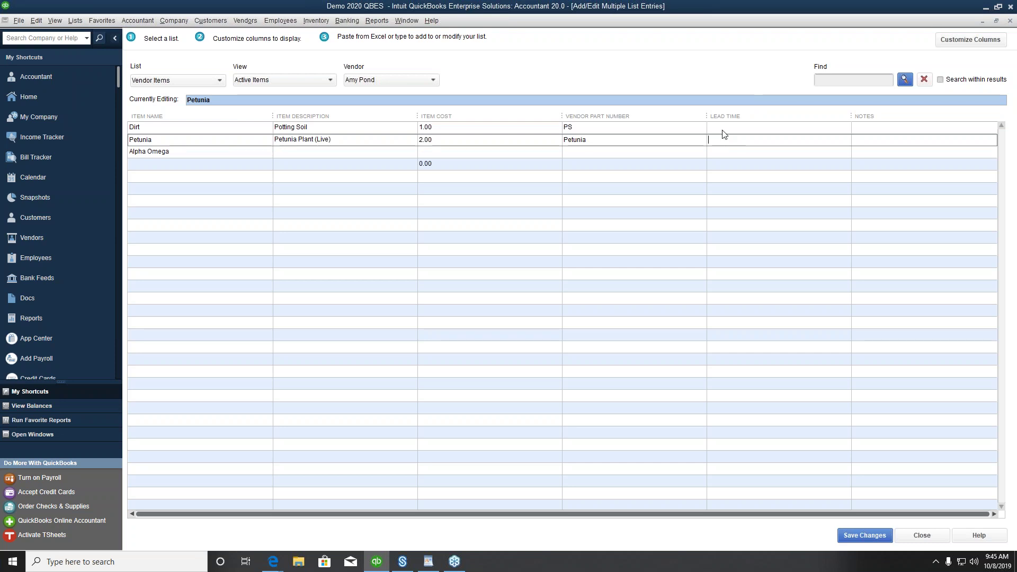
{"action": "left_click", "coordinate": [725, 129]}
{"action": "left_click", "coordinate": [728, 140]}
{"action": "left_click", "coordinate": [724, 129]}
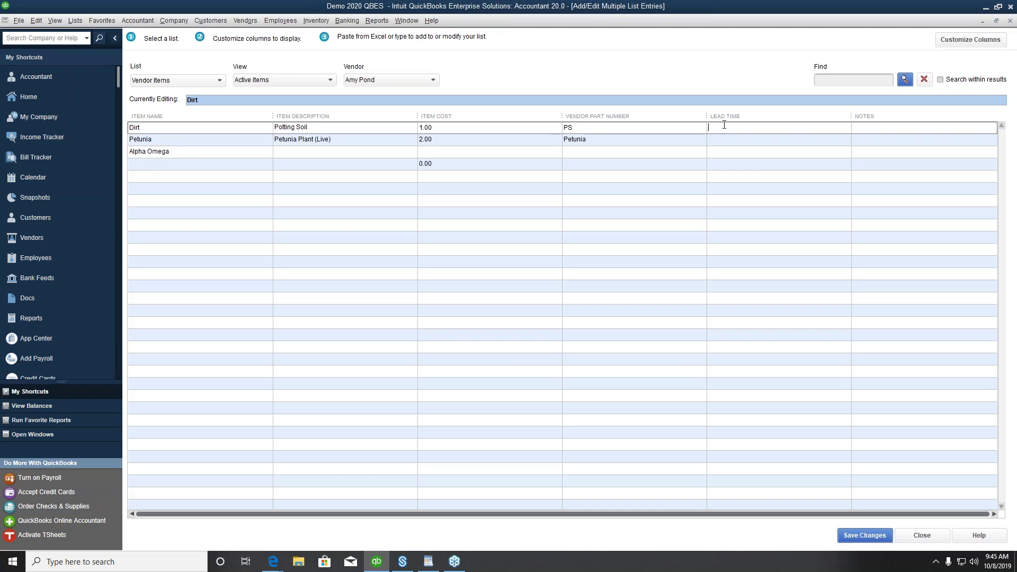
Save and close the vendor items list, and confirm the Alpha Omega item to return to the Item List
{"action": "left_click", "coordinate": [862, 536]}
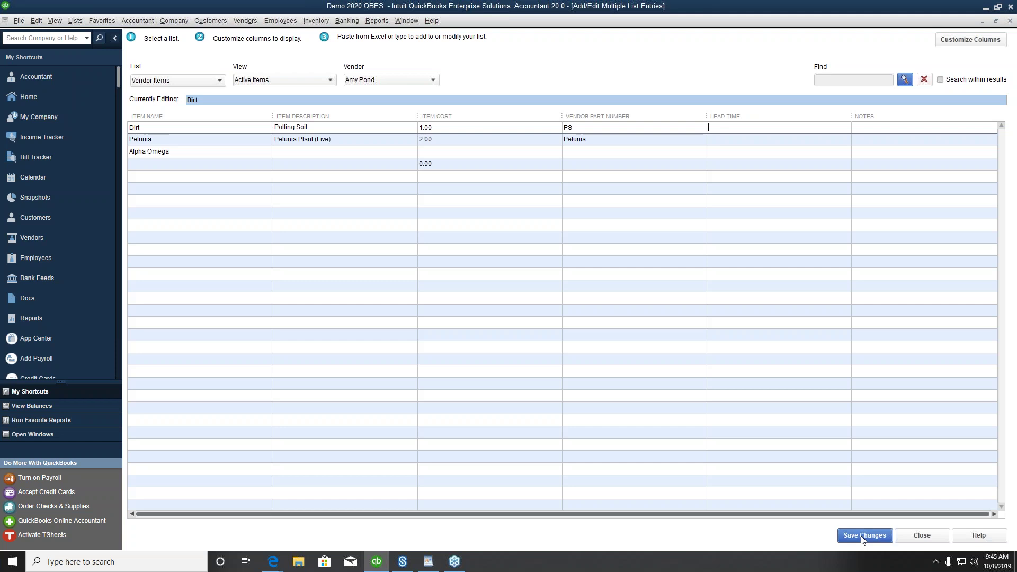
{"action": "left_click", "coordinate": [924, 537]}
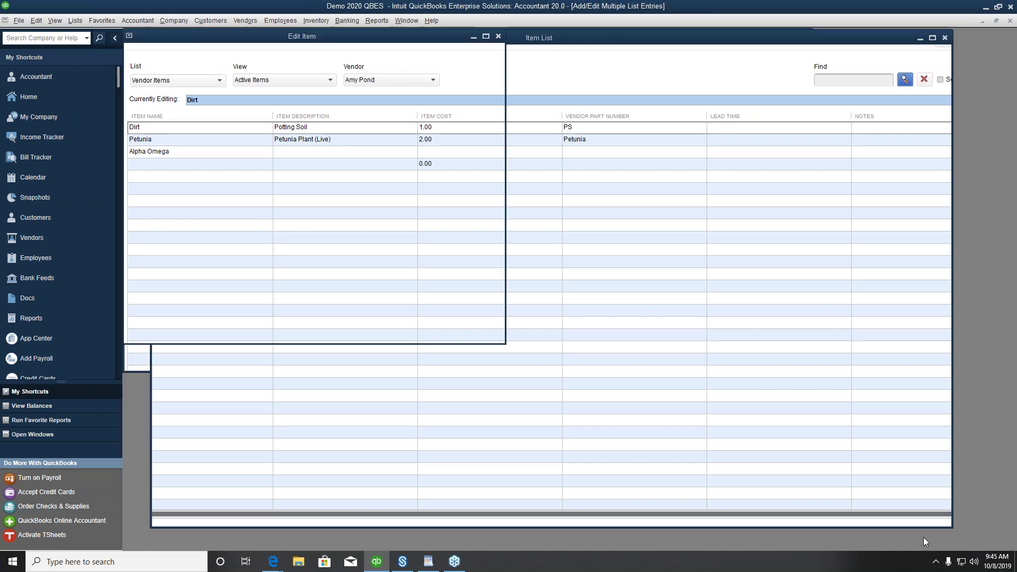
{"action": "left_click", "coordinate": [468, 40]}
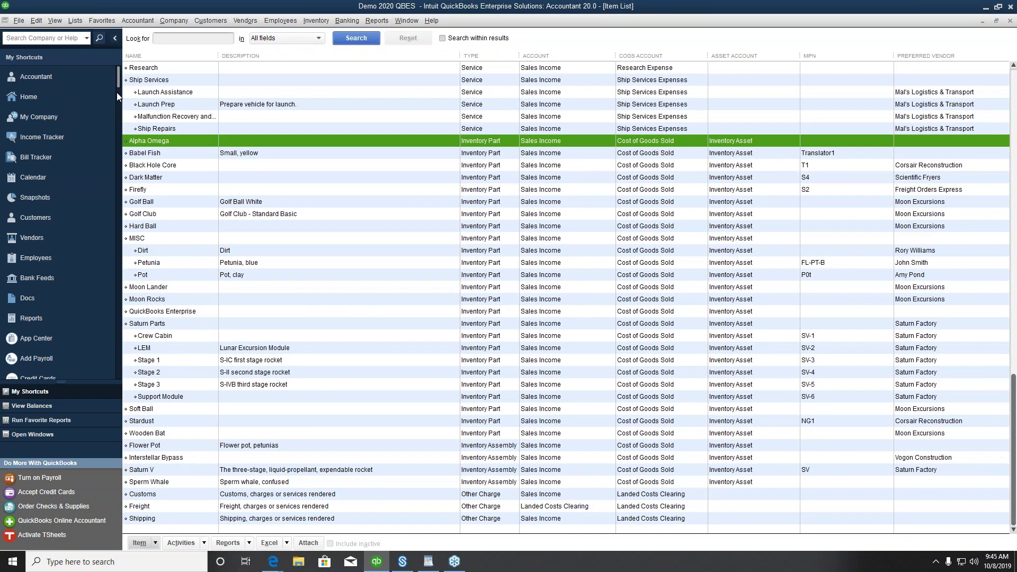
Create a purchase order to the first listed vendor for 1000 units of Alpha Omega
{"action": "left_click", "coordinate": [80, 101]}
{"action": "left_click", "coordinate": [210, 80]}
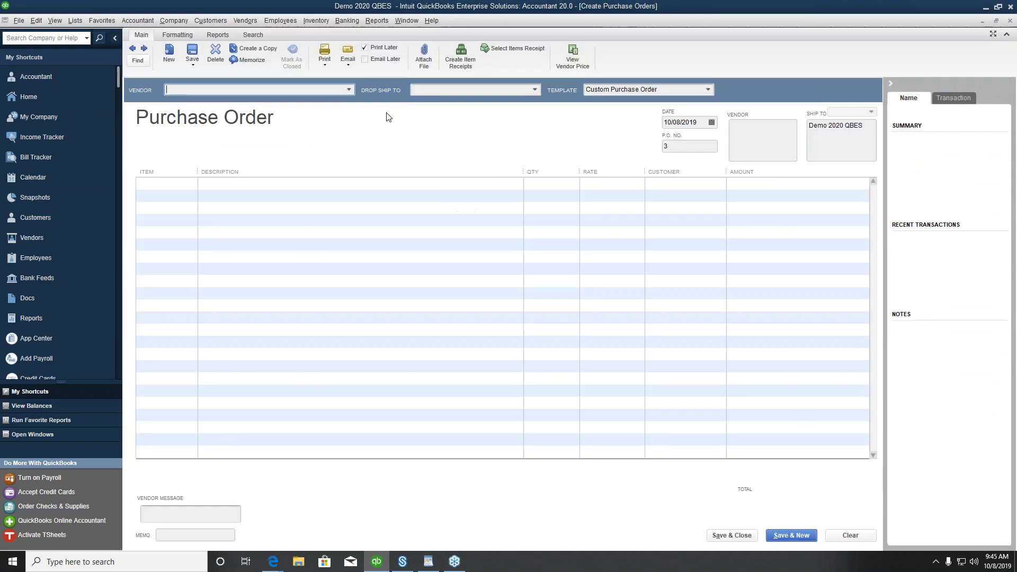
{"action": "left_click", "coordinate": [349, 90]}
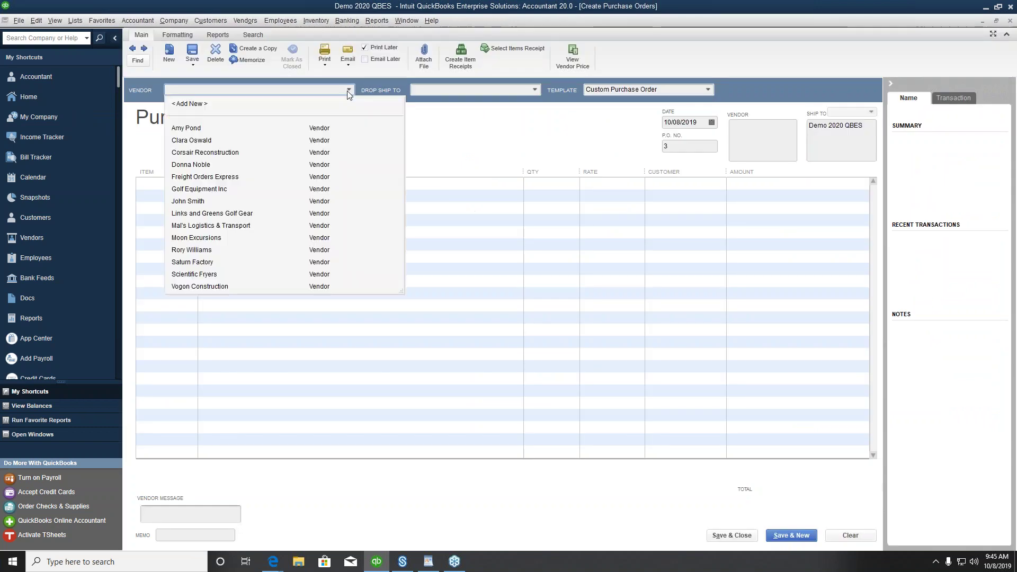
{"action": "left_click", "coordinate": [193, 128]}
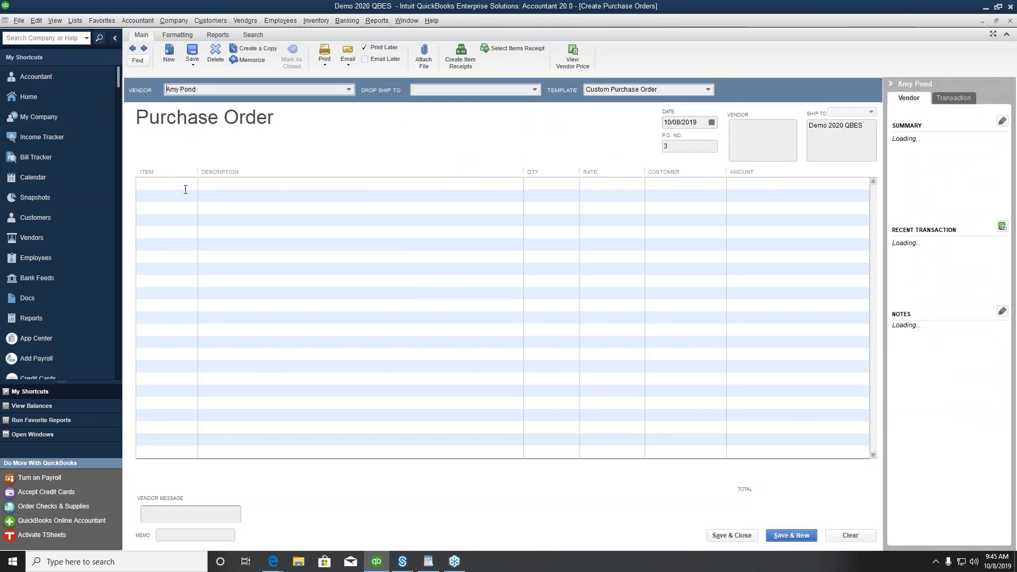
{"action": "left_click", "coordinate": [192, 184]}
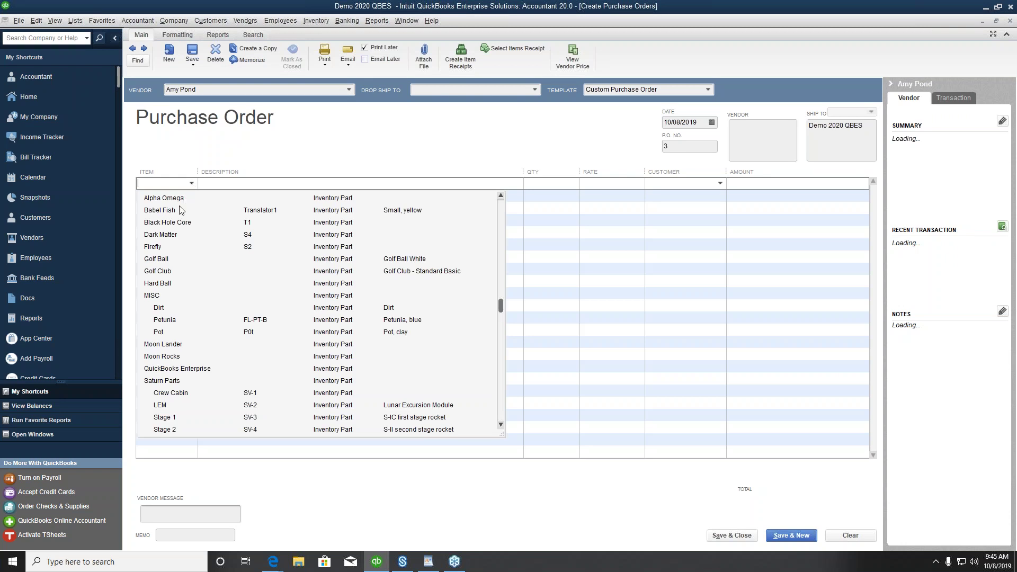
{"action": "left_click", "coordinate": [172, 198]}
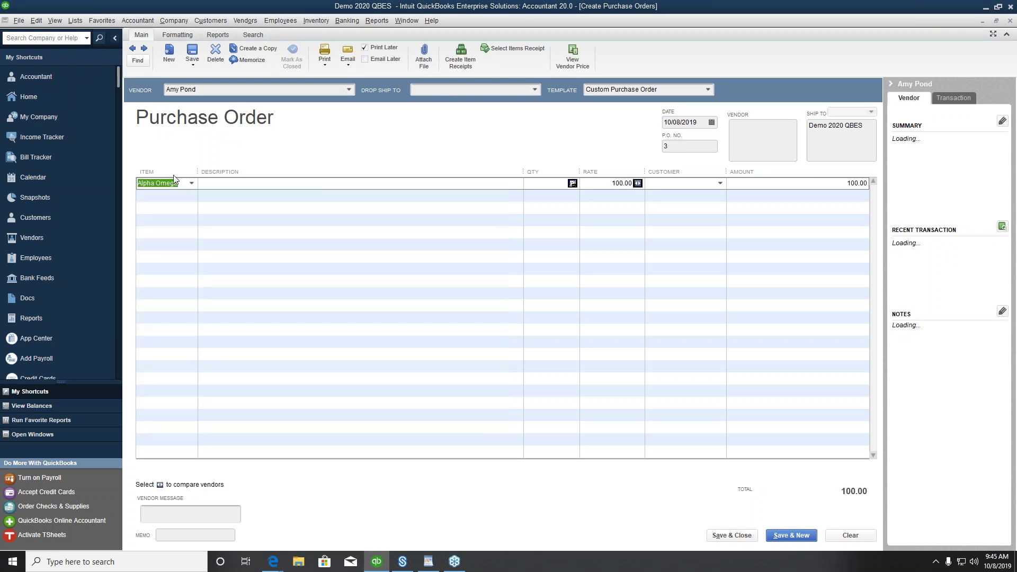
{"action": "left_click", "coordinate": [559, 183]}
{"action": "type", "text": "1000"}
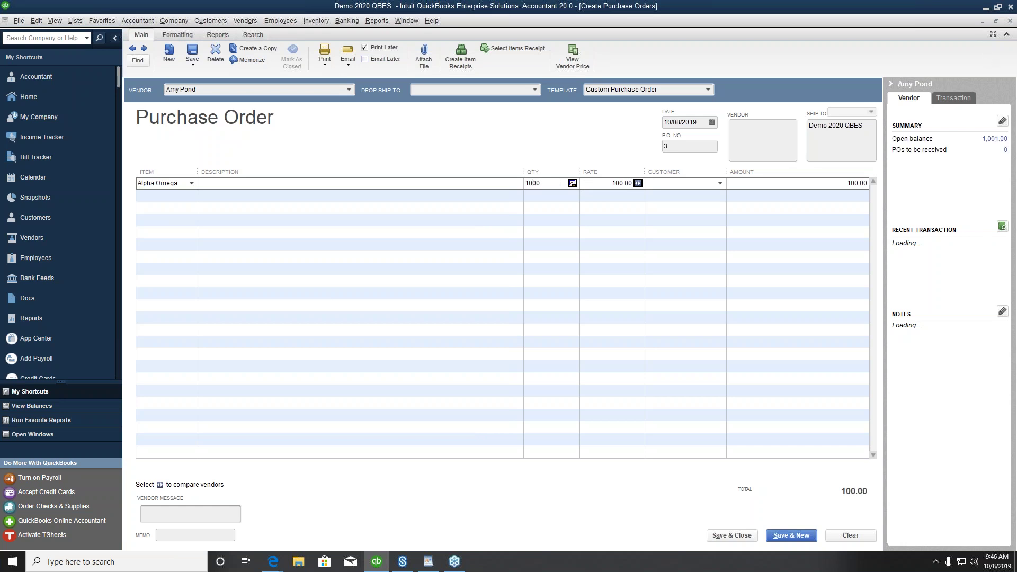
Compare the vendors' details for Alpha Omega from its purchase order line and look through the order's vendor choices without changing the vendor
{"action": "left_click", "coordinate": [638, 183]}
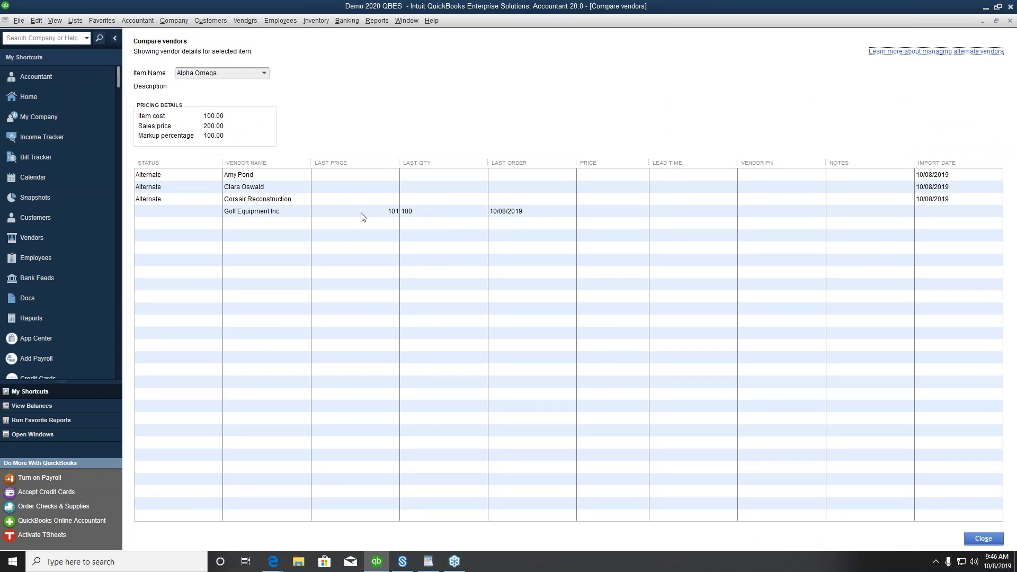
{"action": "left_click", "coordinate": [607, 217]}
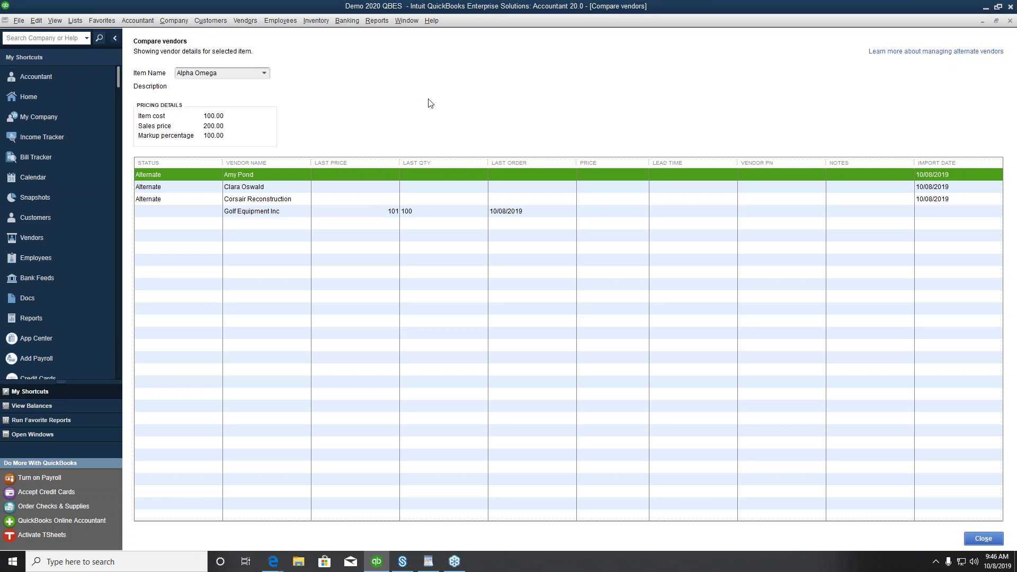
{"action": "left_click", "coordinate": [1010, 20]}
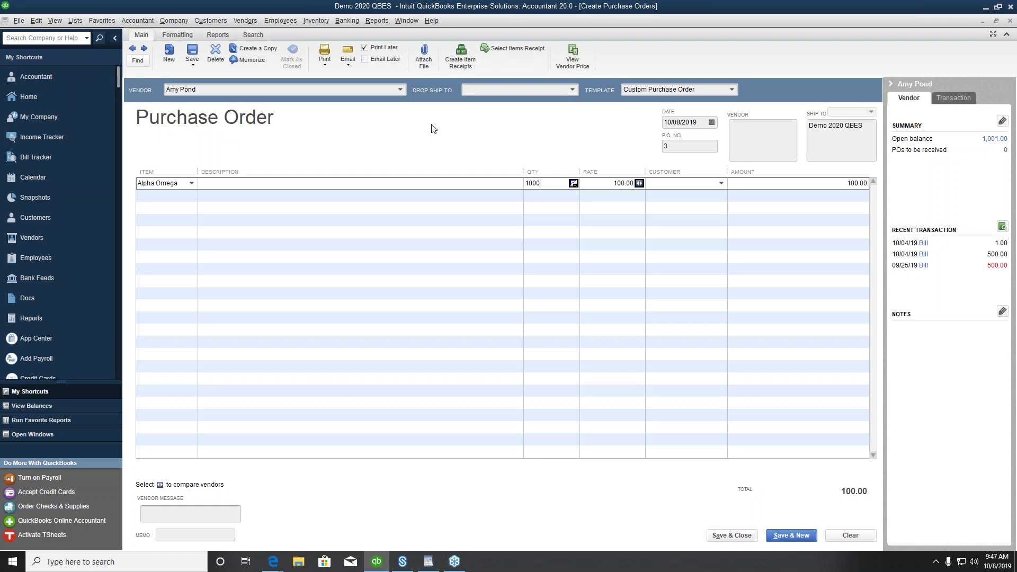
{"action": "left_click", "coordinate": [637, 183]}
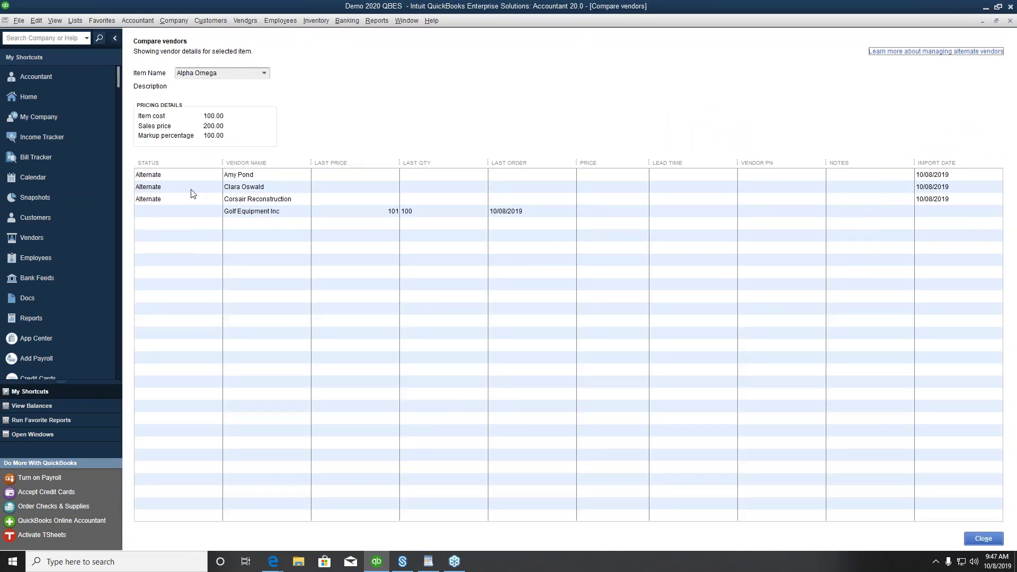
{"action": "left_click", "coordinate": [983, 539]}
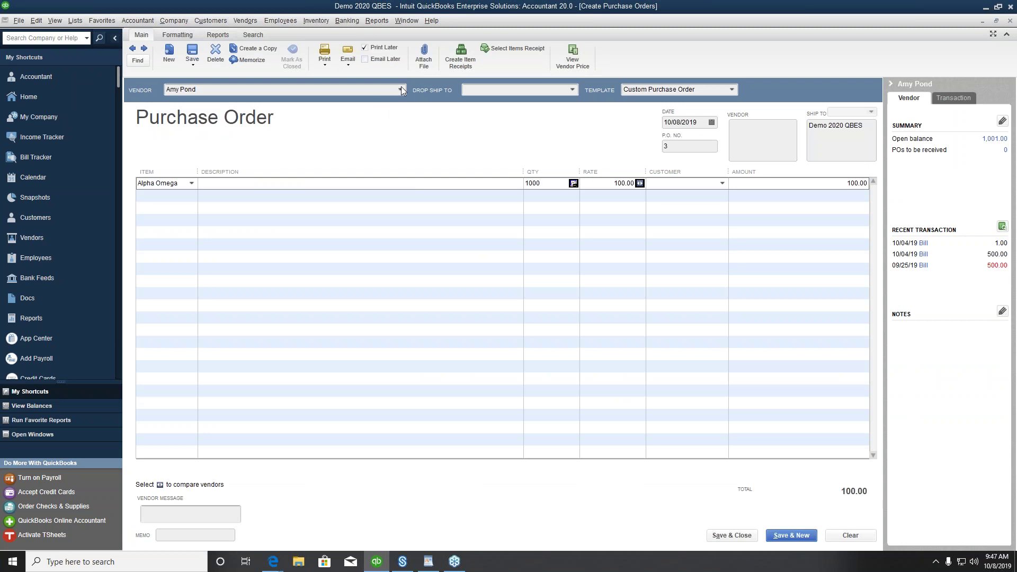
{"action": "left_click", "coordinate": [400, 88]}
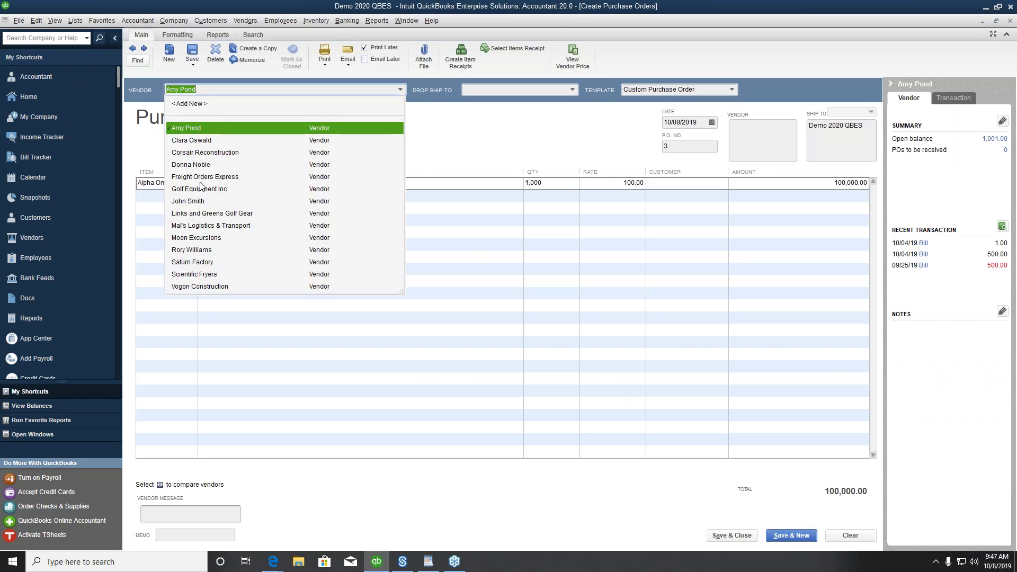
{"action": "left_click", "coordinate": [518, 142]}
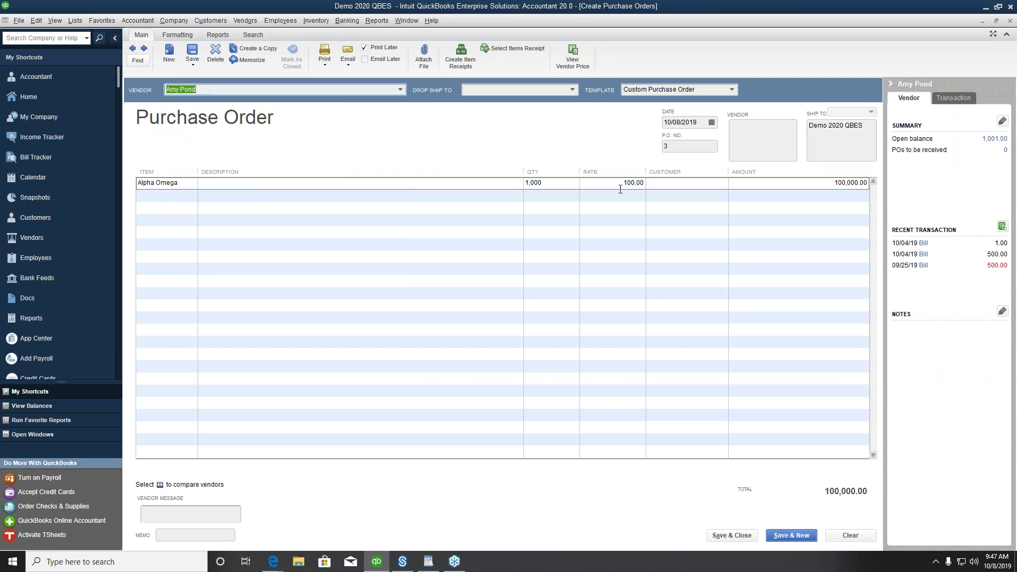